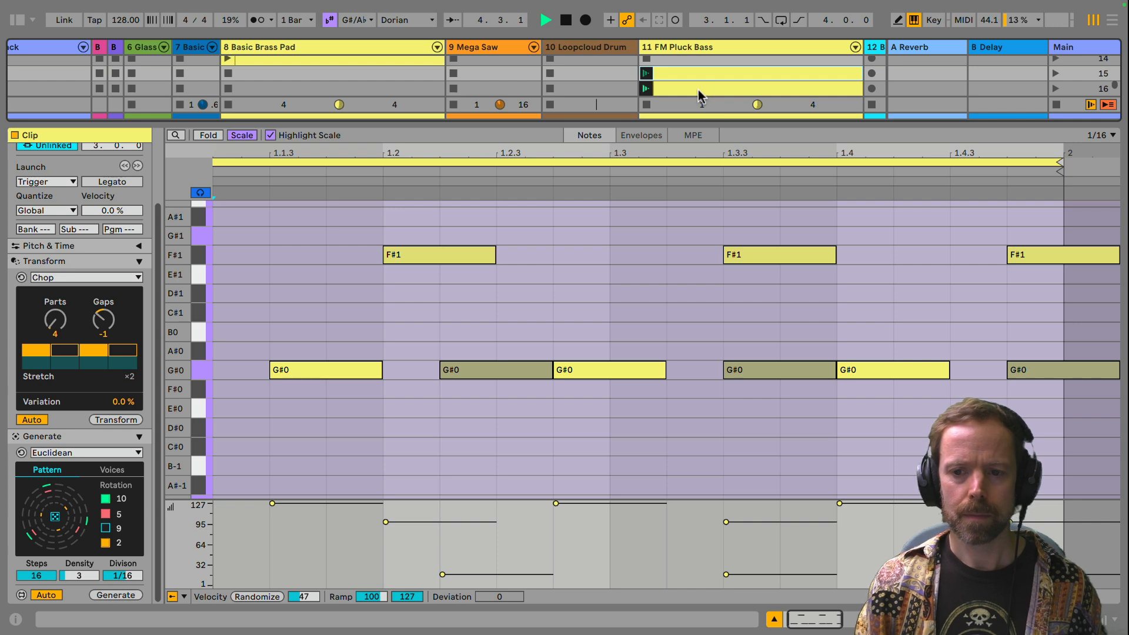
Step: Stop playback and turn off automatic note generation for the Euclidean generator in the empty King Tato clip
key(space)
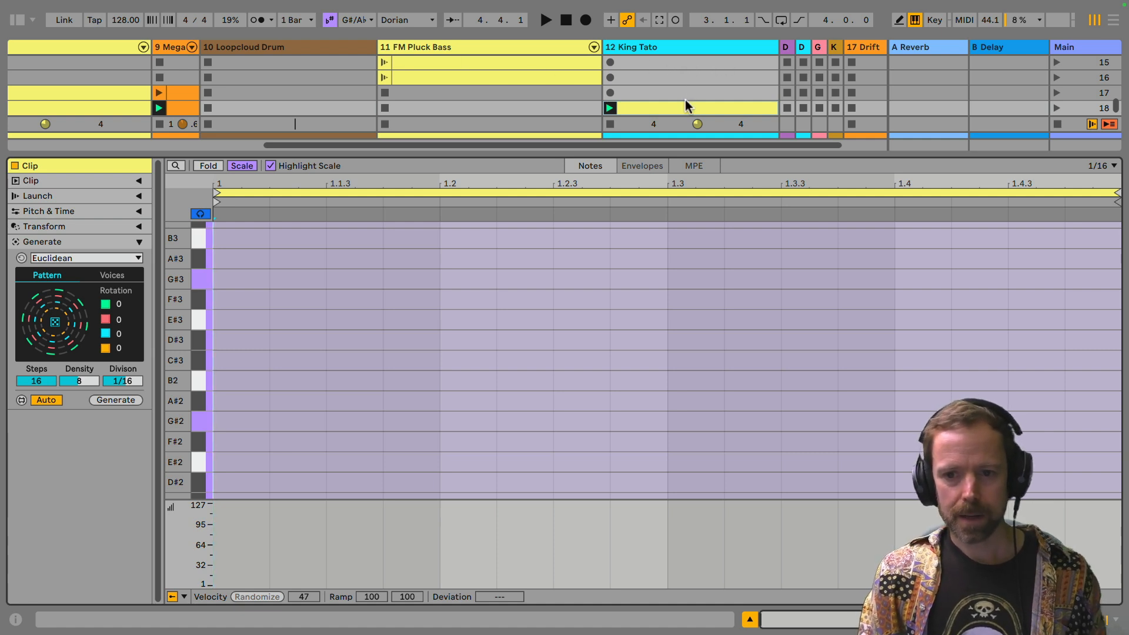
click(52, 400)
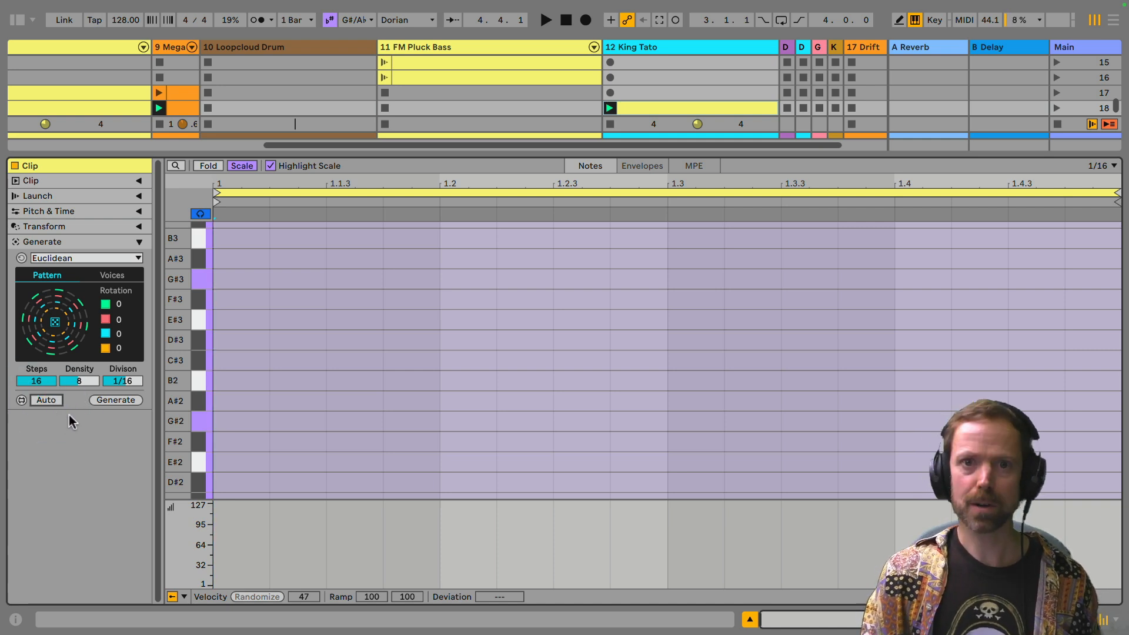
Step: Collapse and expand the Generate section, then widen the clip view to check its Transform and Generate tools before restoring the narrow layout
click(140, 242)
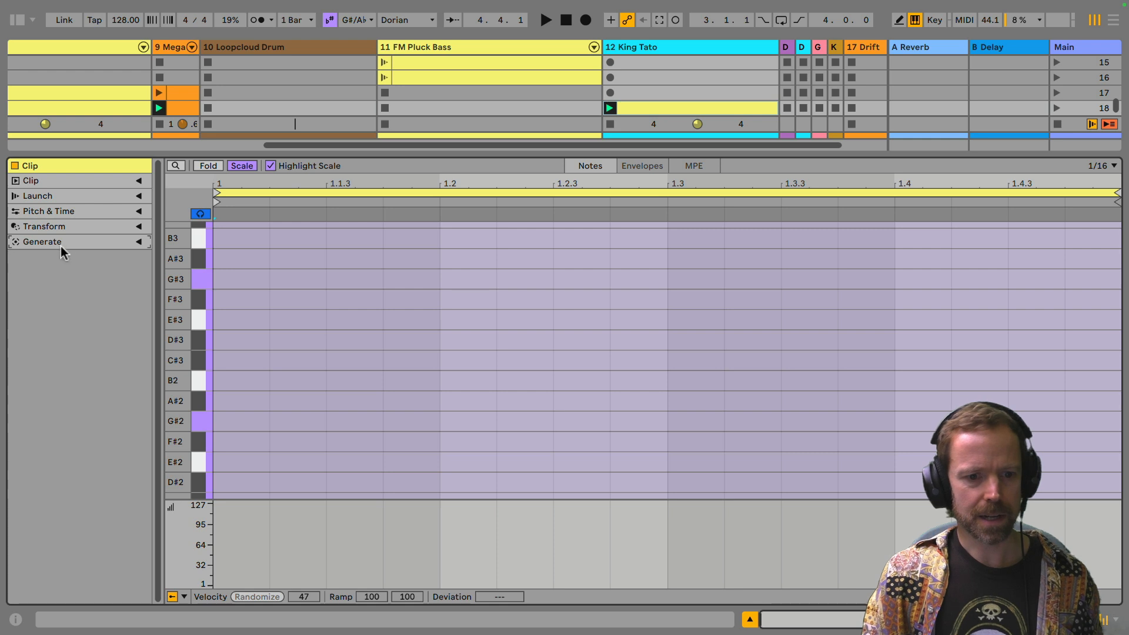
click(140, 242)
click(140, 242)
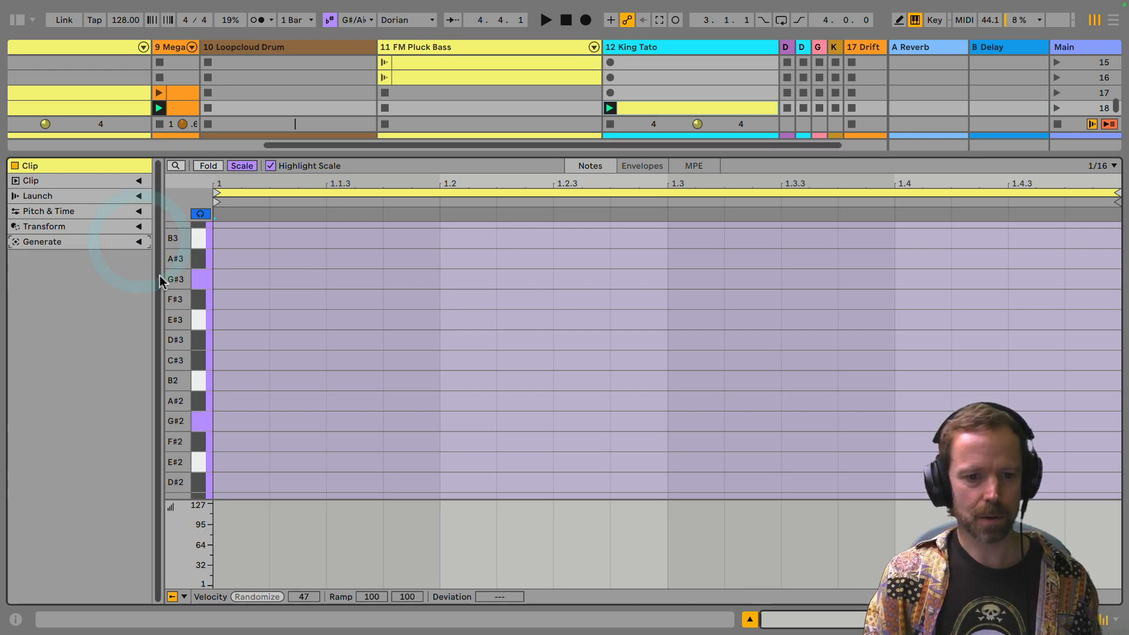
drag(162, 274, 418, 275)
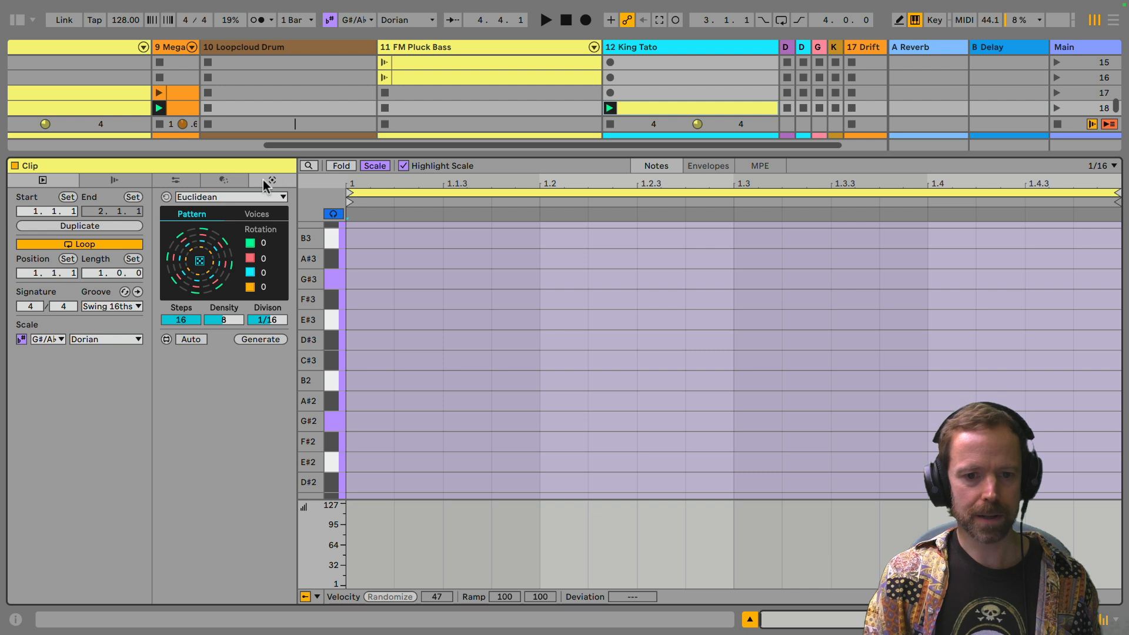
click(223, 179)
click(268, 180)
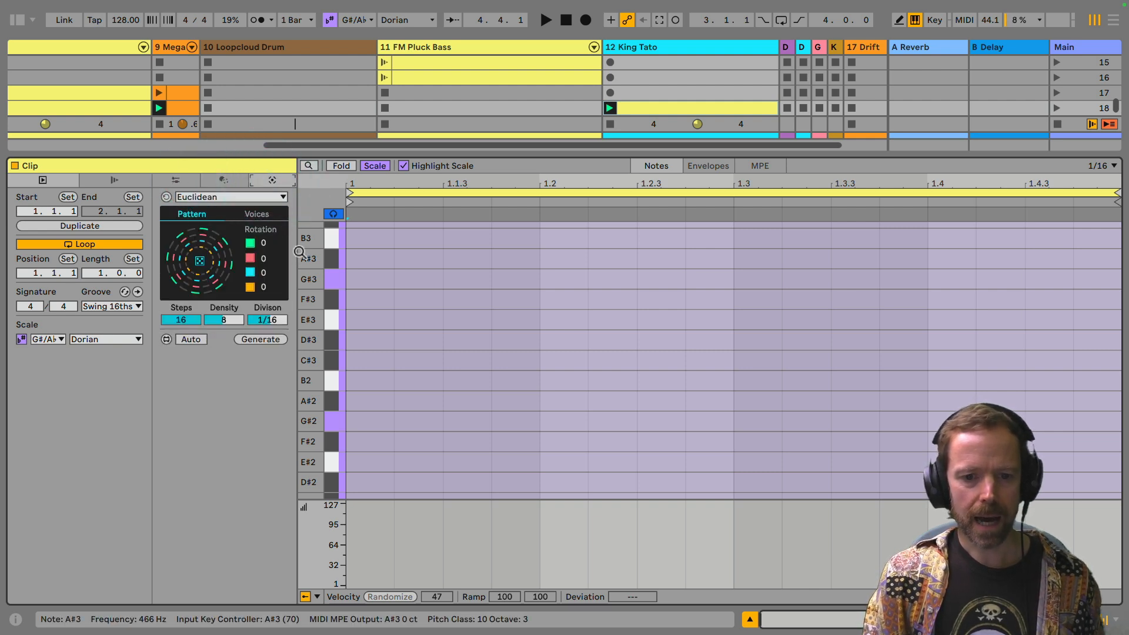
drag(297, 254, 104, 247)
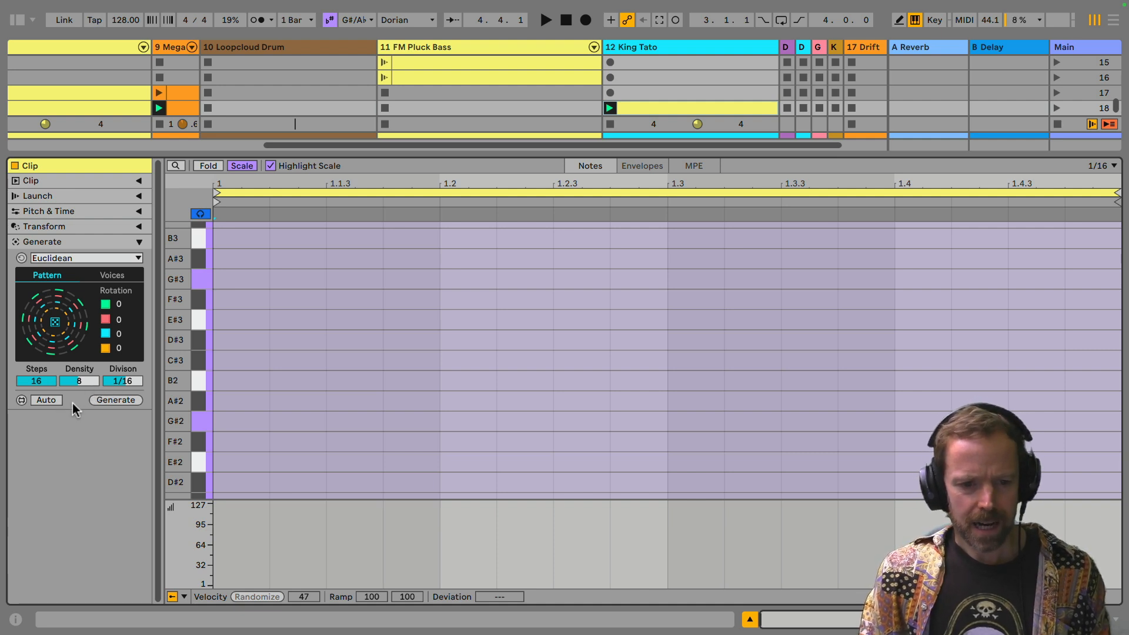
Step: Show the Euclidean generator's voices and audition scale notes on the piano roll keyboard, starting from G#2
click(111, 275)
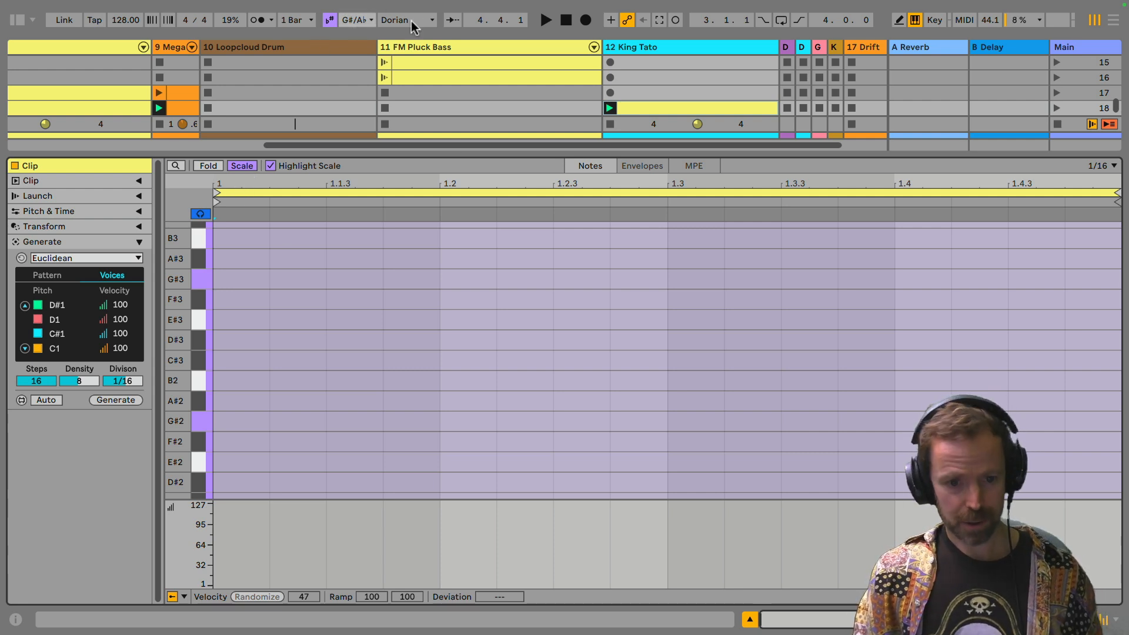
click(208, 421)
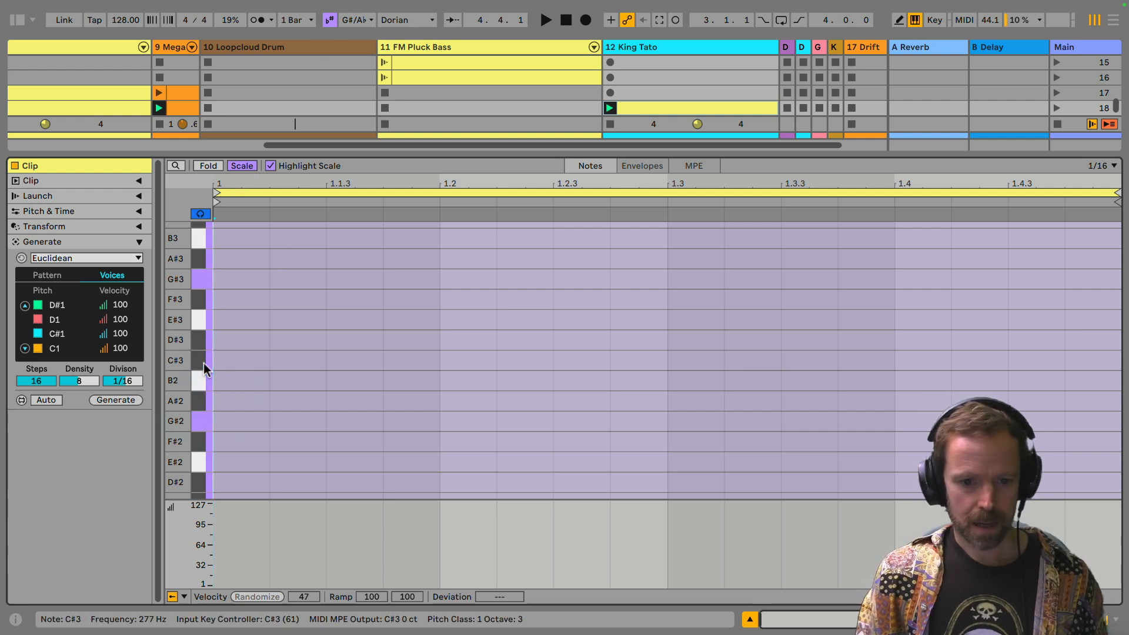
click(206, 356)
click(206, 341)
click(207, 323)
click(205, 304)
click(205, 284)
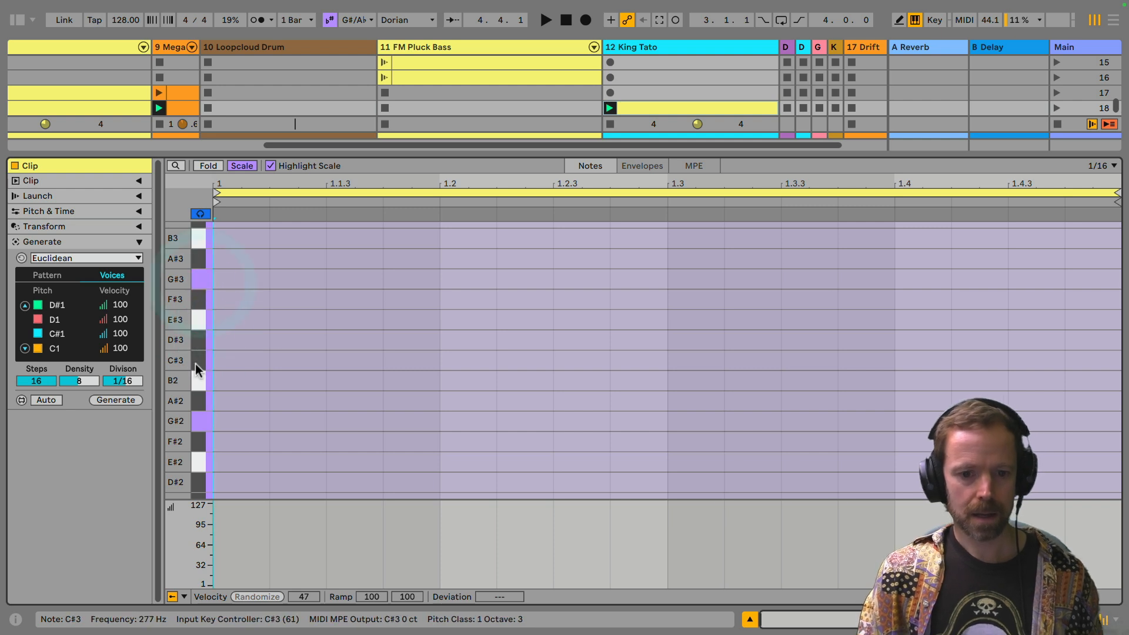
click(208, 422)
click(206, 393)
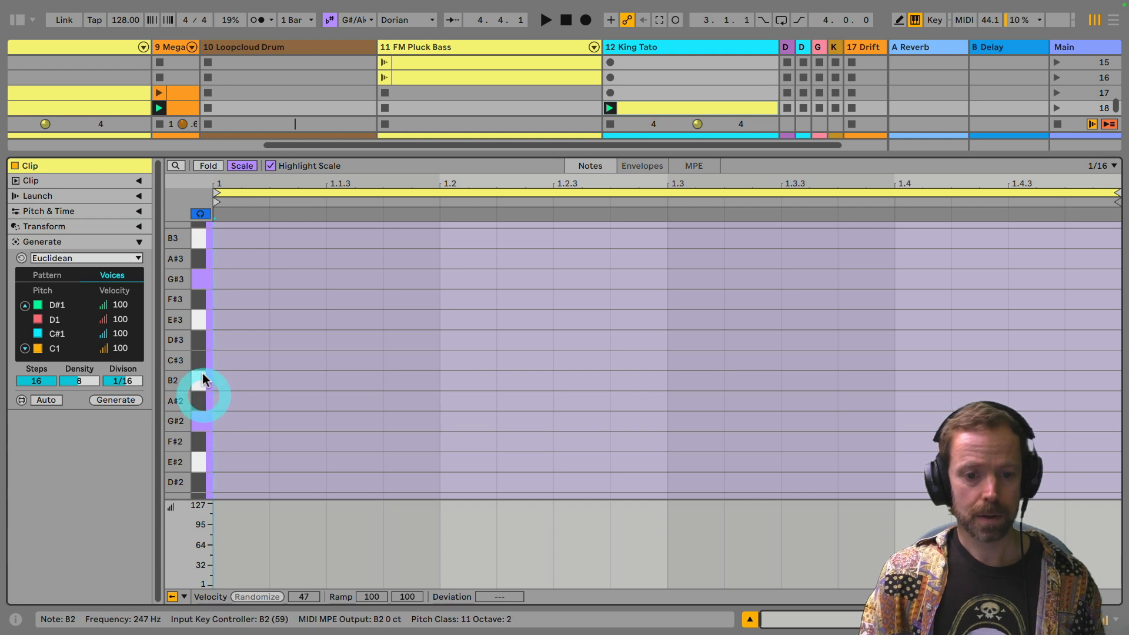
click(203, 339)
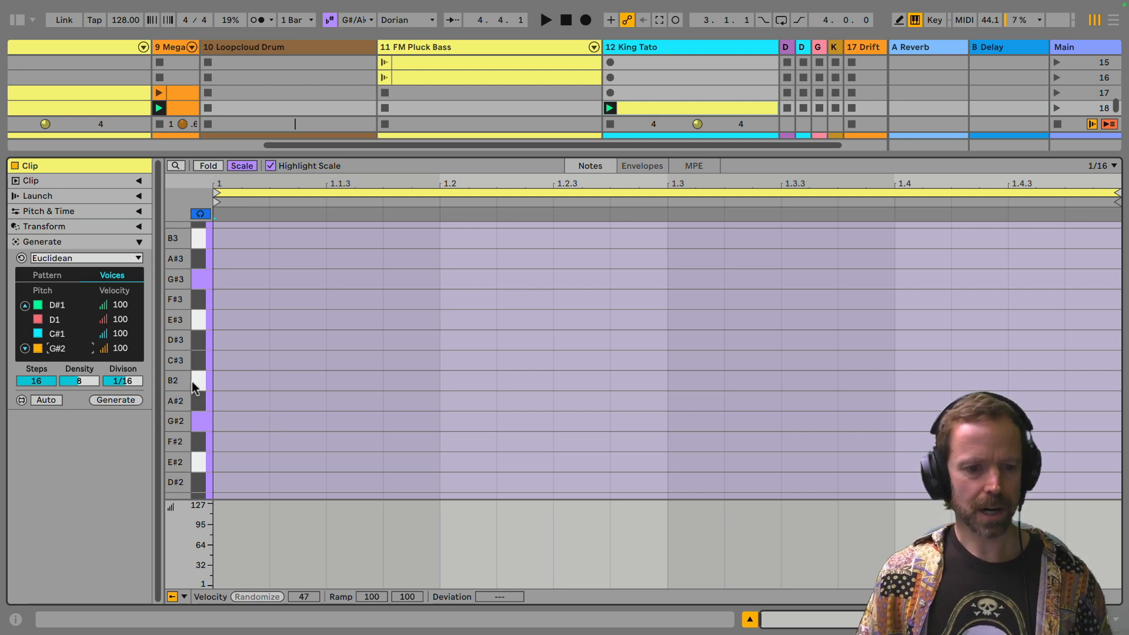
Step: Set the four Euclidean voice pitches to G#2, A#2, B2 and D#3, from the lowest voice upward
click(56, 336)
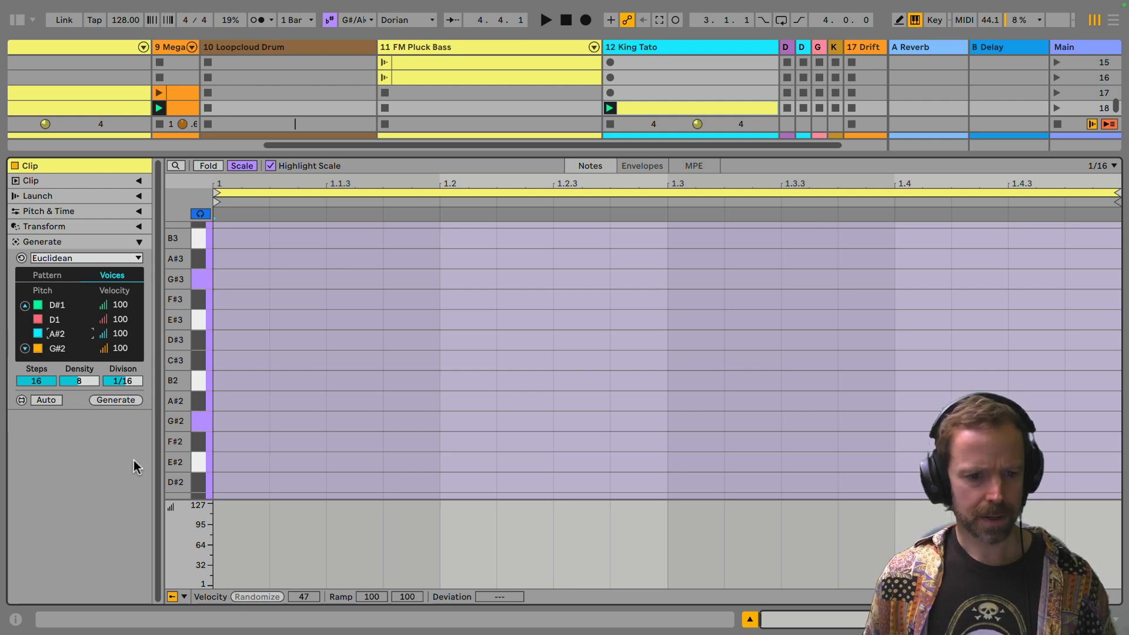
click(56, 319)
key(Down)
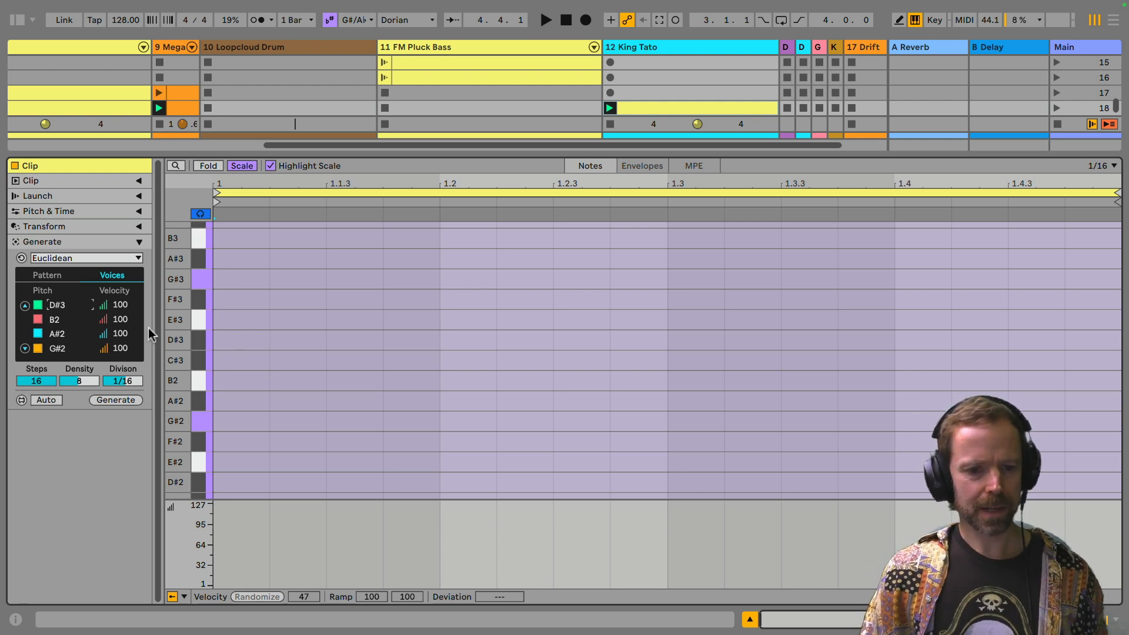
Step: Set the Euclidean pattern to 2 steps with a density of 1 and generate the notes
click(46, 277)
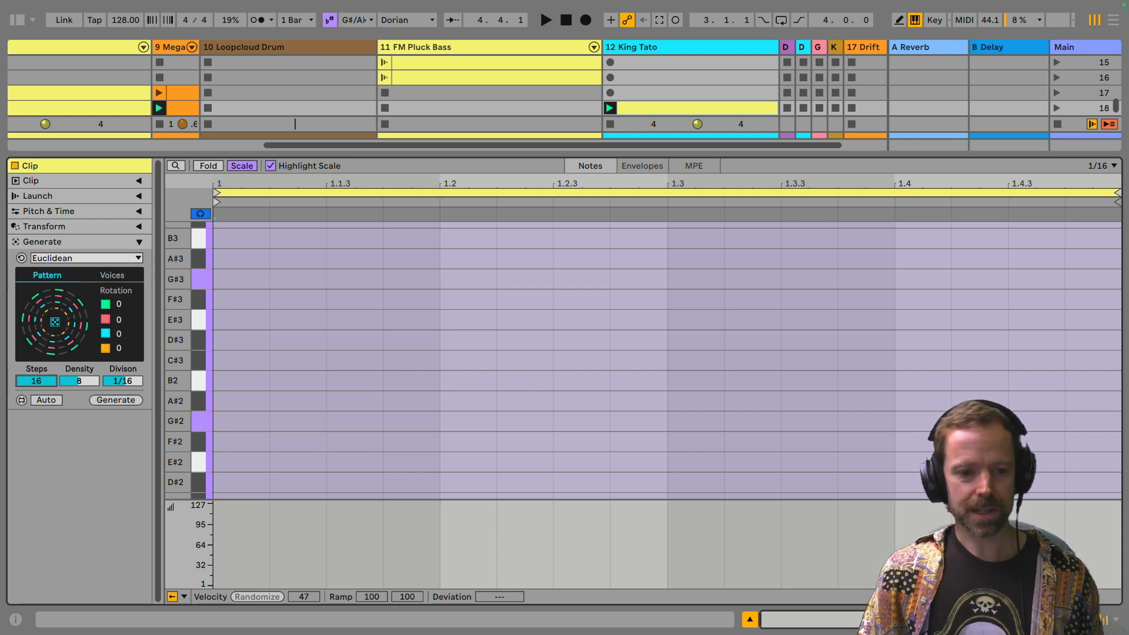
click(39, 381)
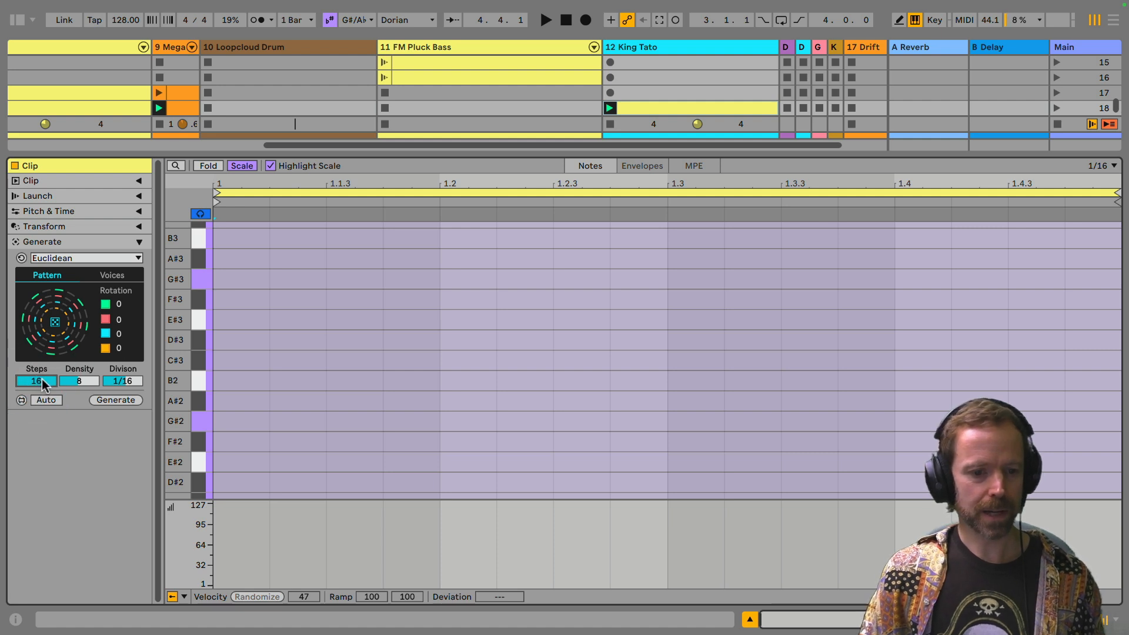
text(2)
key(Return)
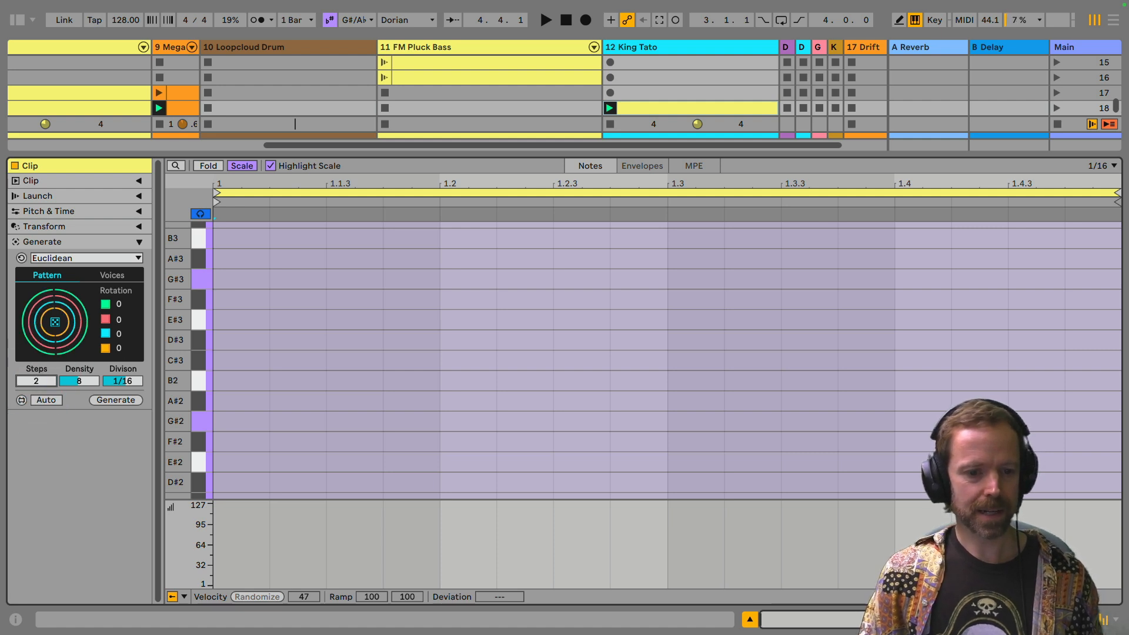
click(89, 381)
text(1)
key(Return)
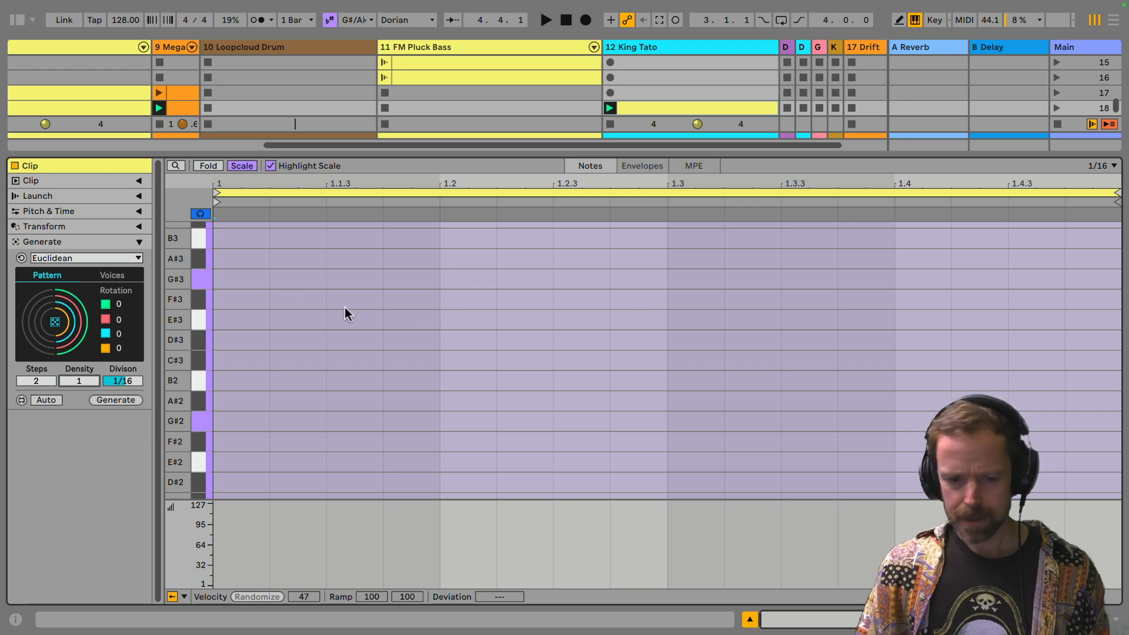
click(113, 400)
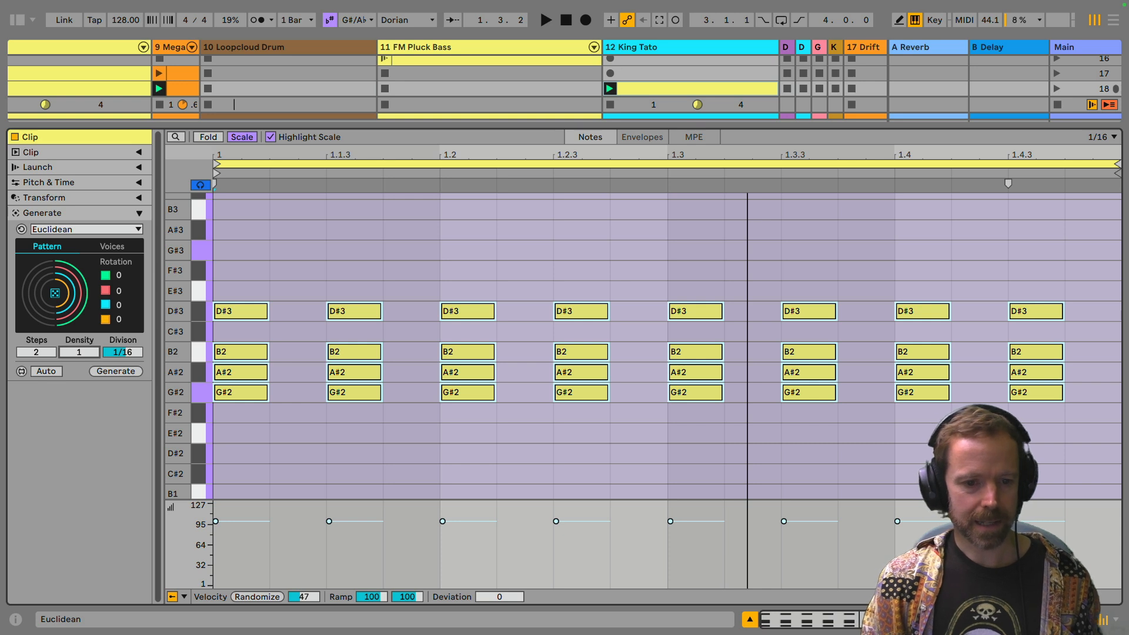
Step: Try generating the pattern with a density of 2, and regenerate it with the density back at 1
drag(77, 354, 78, 342)
click(117, 372)
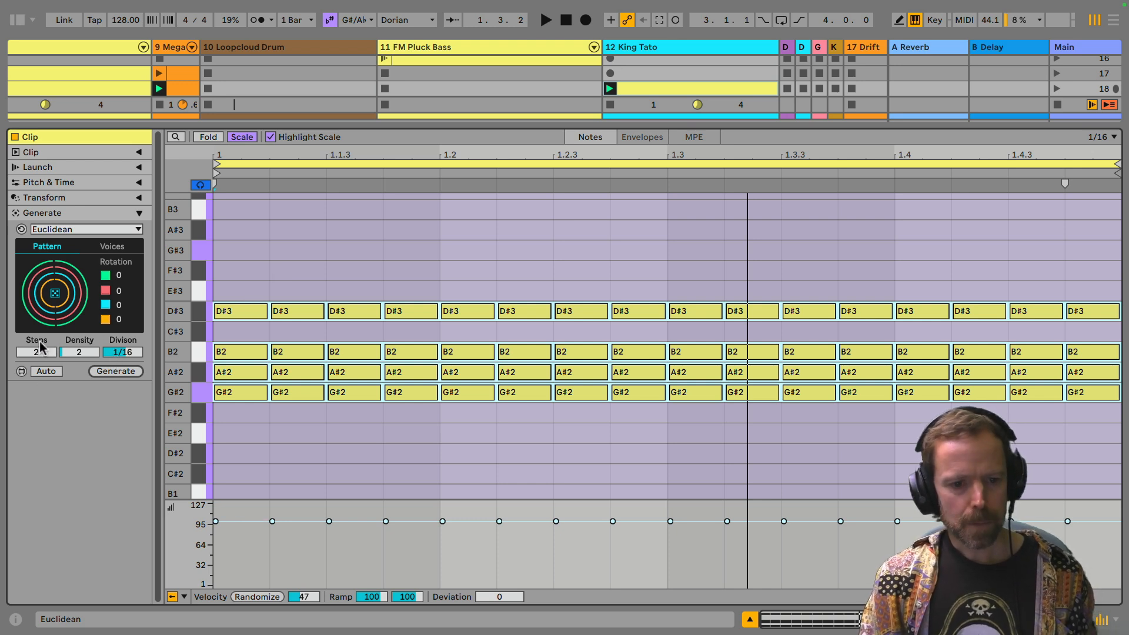
drag(82, 353, 83, 363)
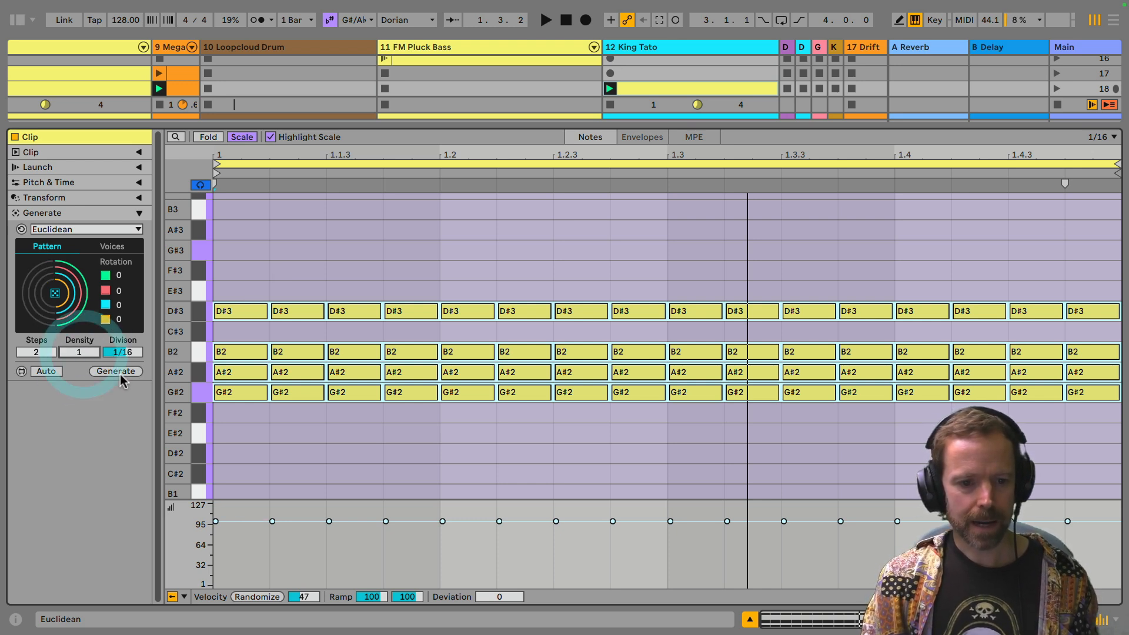
click(115, 371)
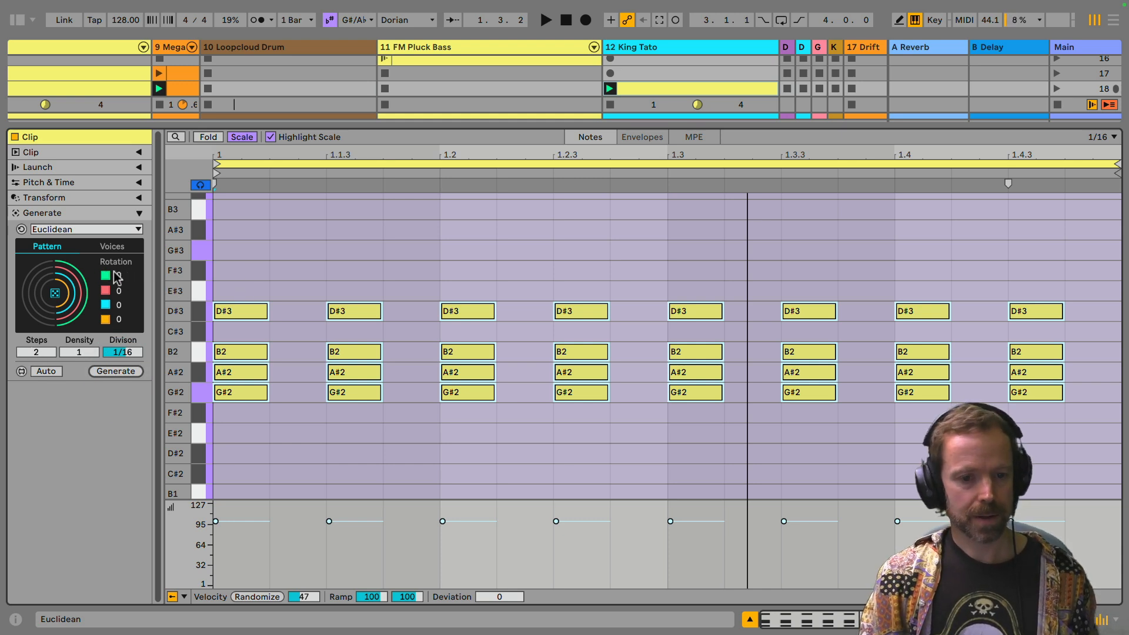
Step: Try different rotation values for the green voice, including 14 and 13, and lower its rotation back to 0
click(121, 288)
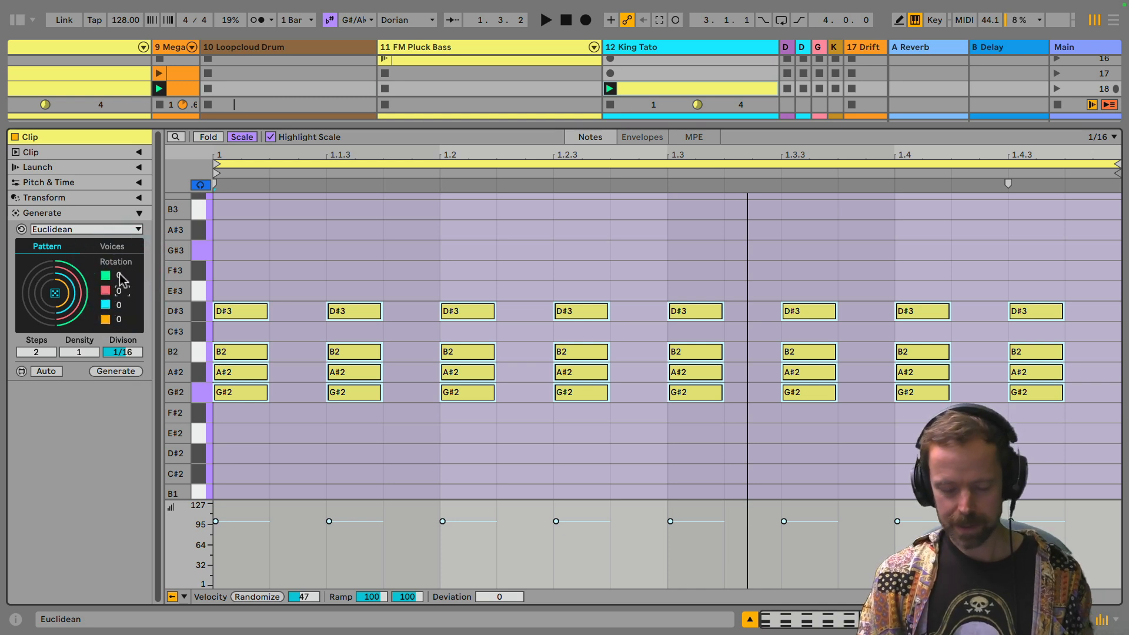
click(120, 276)
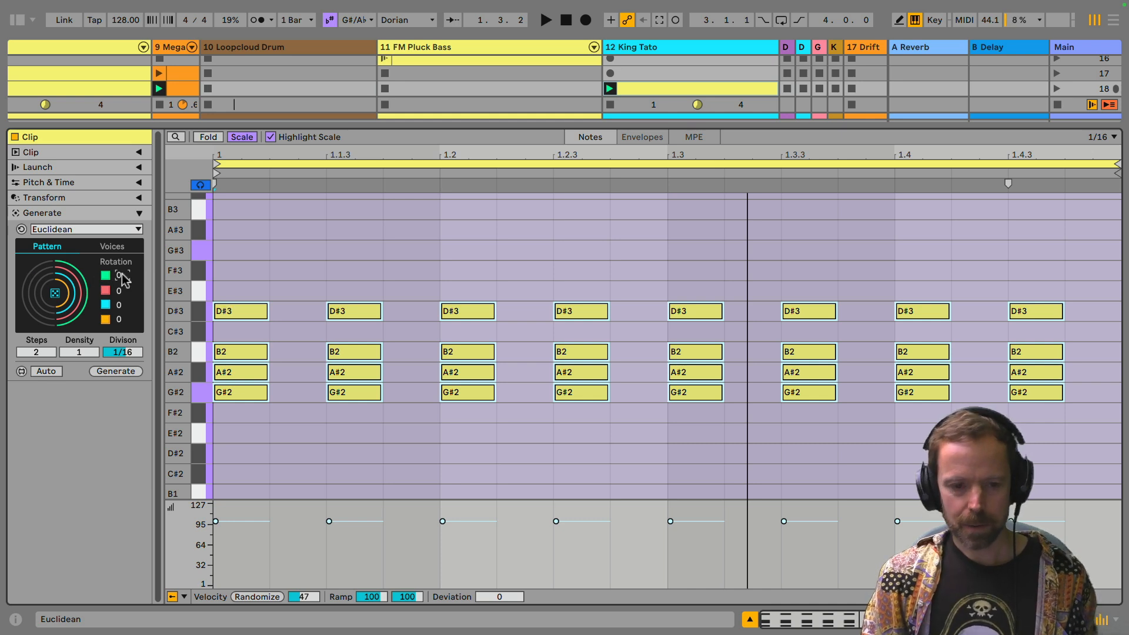
drag(124, 278, 154, 290)
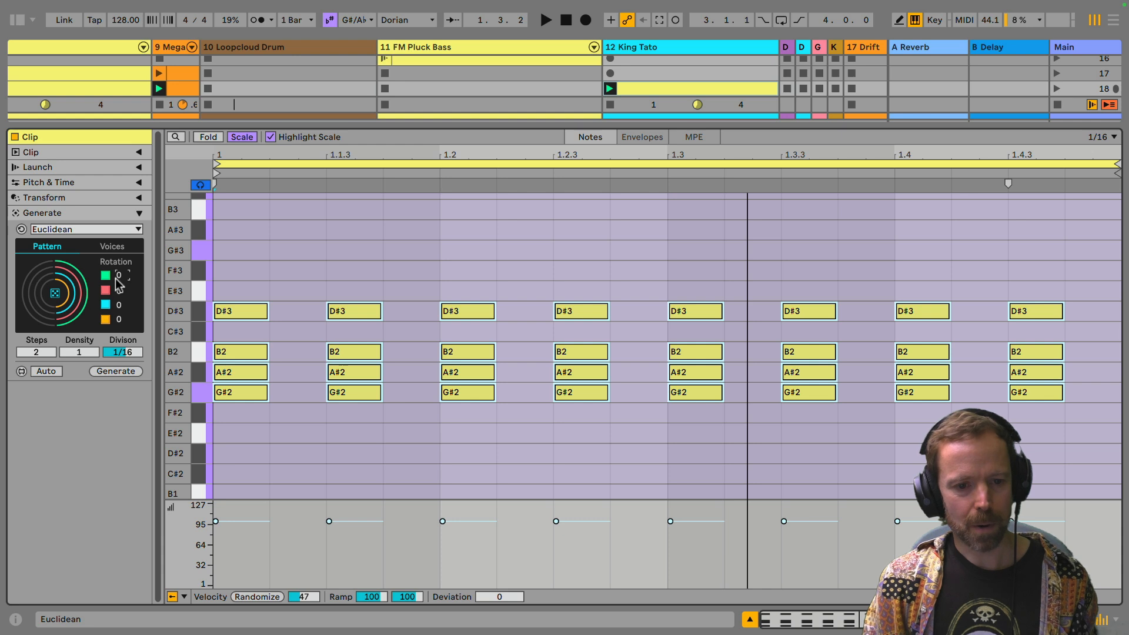
drag(132, 281, 136, 280)
key(Down)
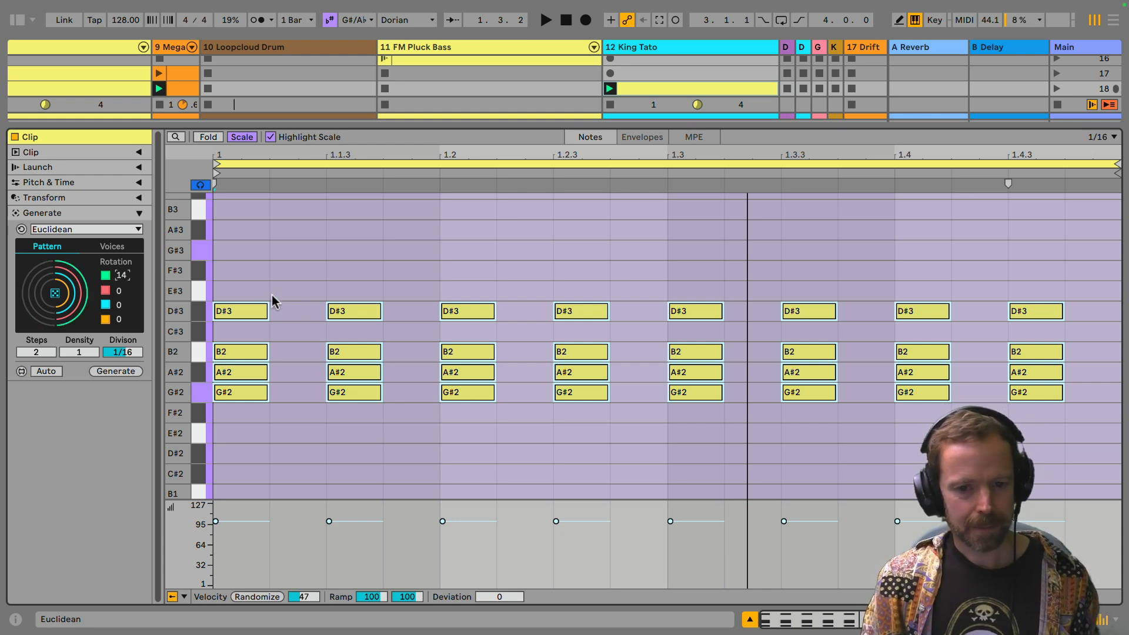
key(Down)
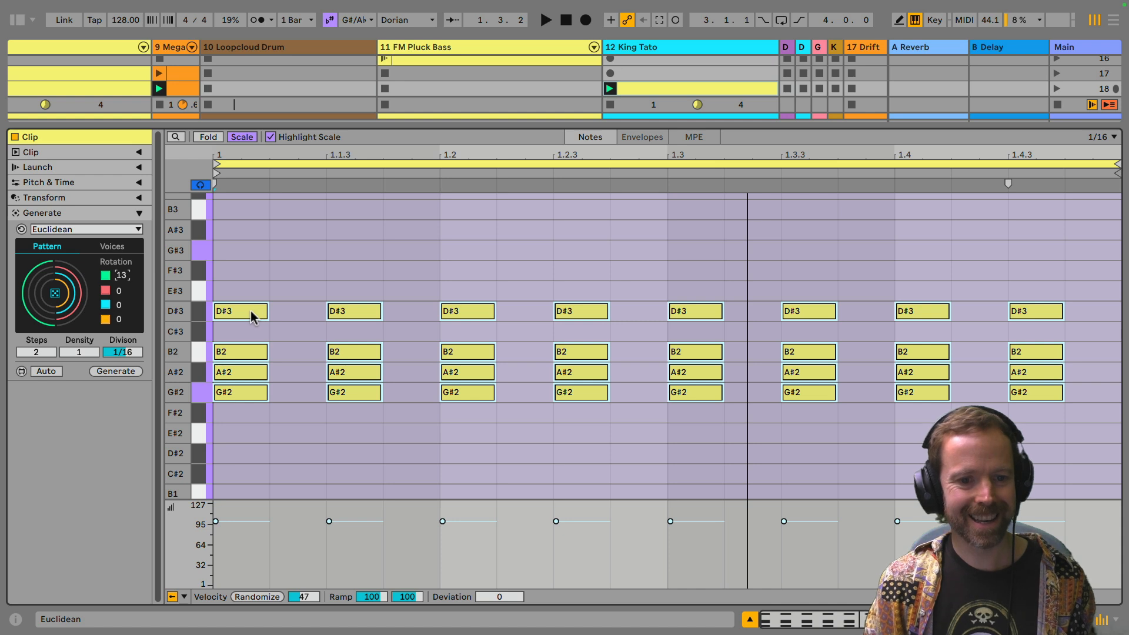
key(Down)
key(Down)
key(Down)
key(Down)
key(Down)
key(Down)
key(Down)
key(Down)
key(Down)
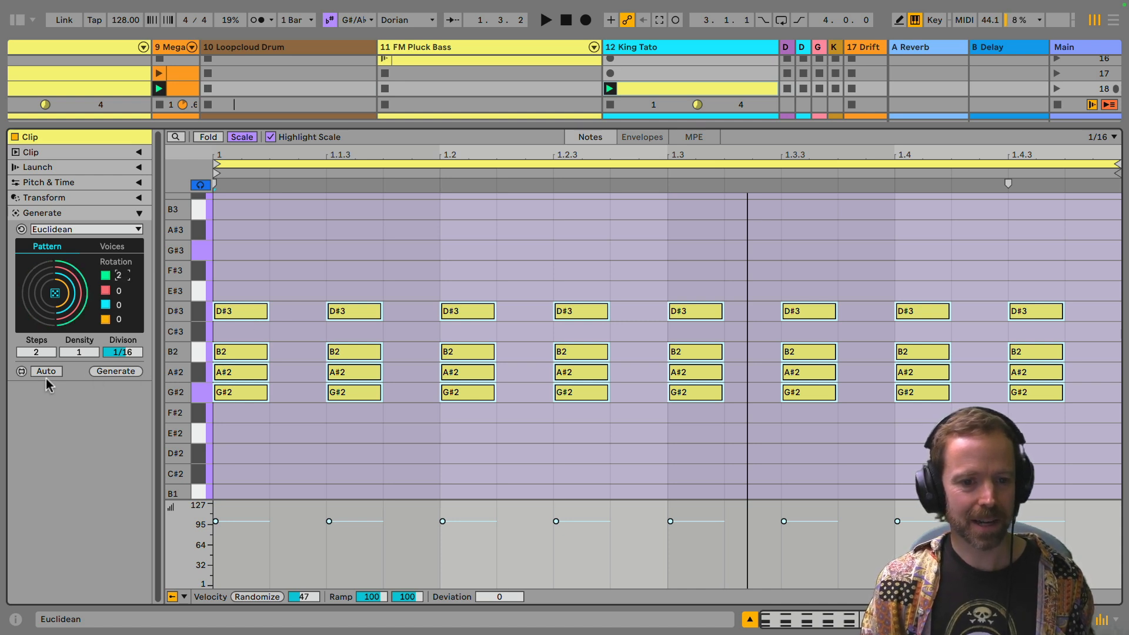
Step: Turn on automatic note generation and test it by rotating the green voice to 9 and resetting it to 0
click(42, 373)
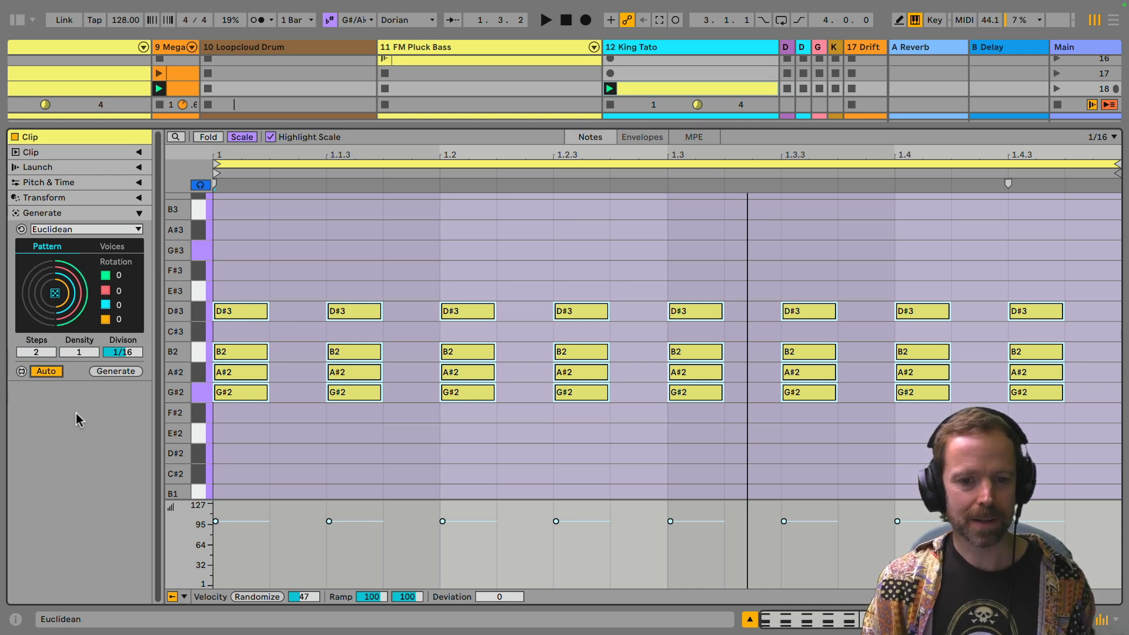
click(119, 276)
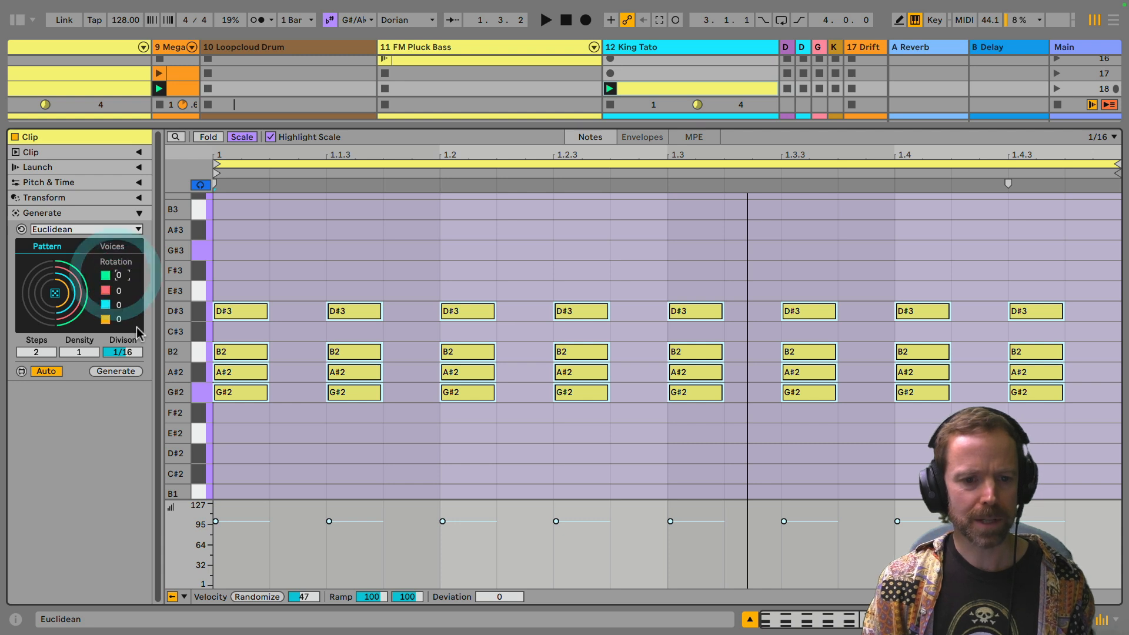
key(Up)
key(Up)
key(Up)
key(Up)
key(Up)
key(Up)
key(Up)
key(Up)
key(Up)
key(Up)
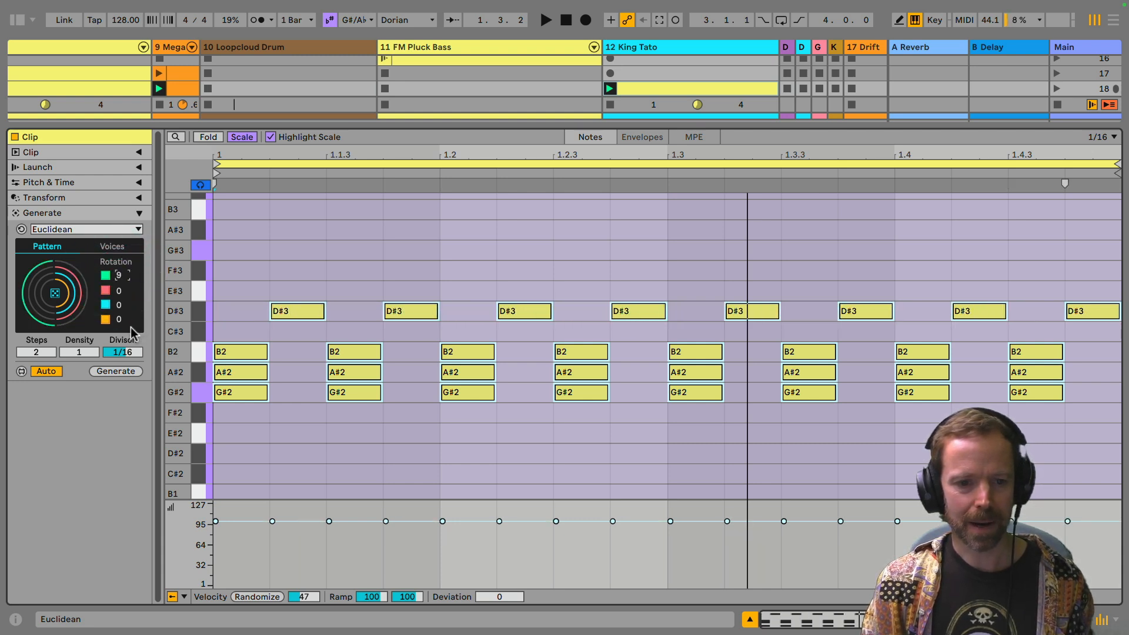
key(Delete)
key(Up)
key(Down)
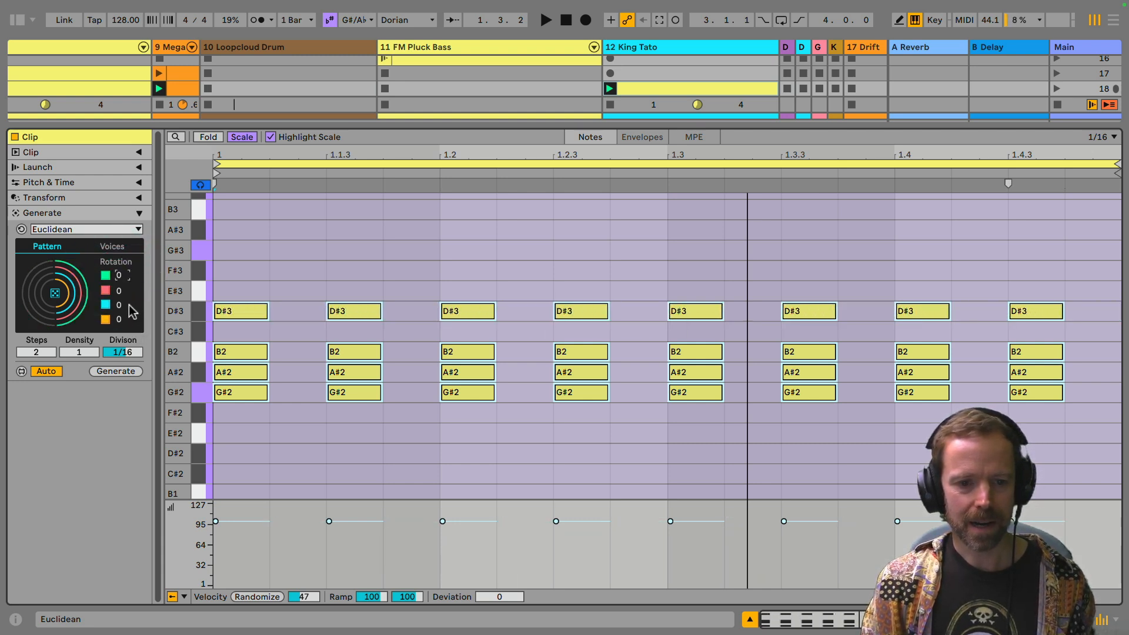
Step: Try rotating the red voice's pattern to 7 and return its rotation to 0
click(119, 291)
key(Up)
key(Up)
key(Up)
key(Up)
key(Up)
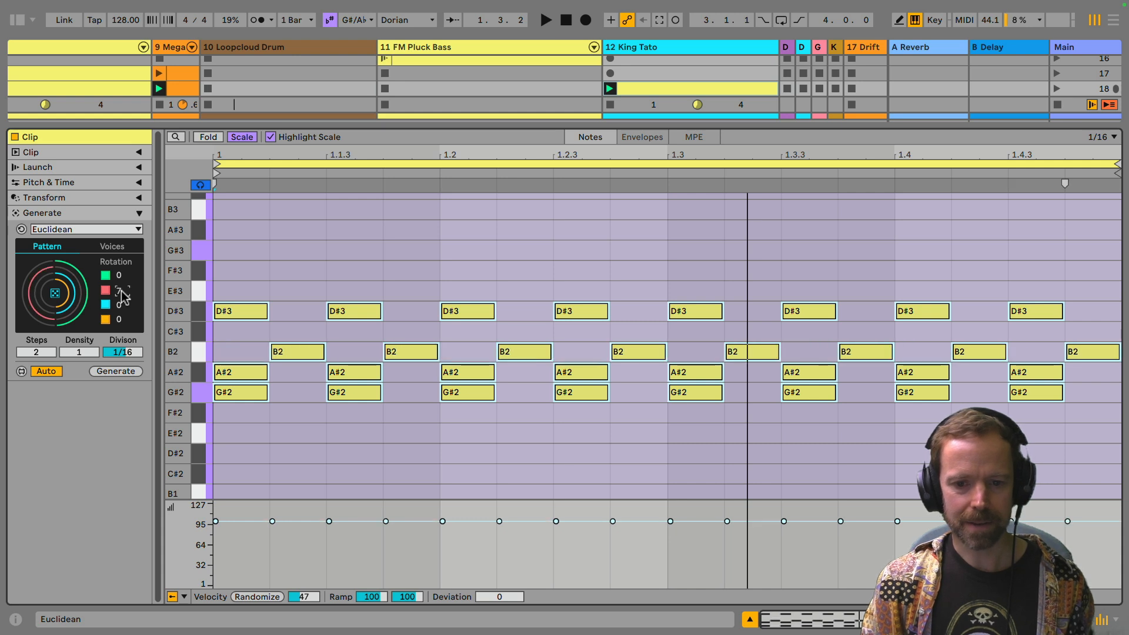
key(Down)
key(Down)
key(Down)
key(Down)
key(Down)
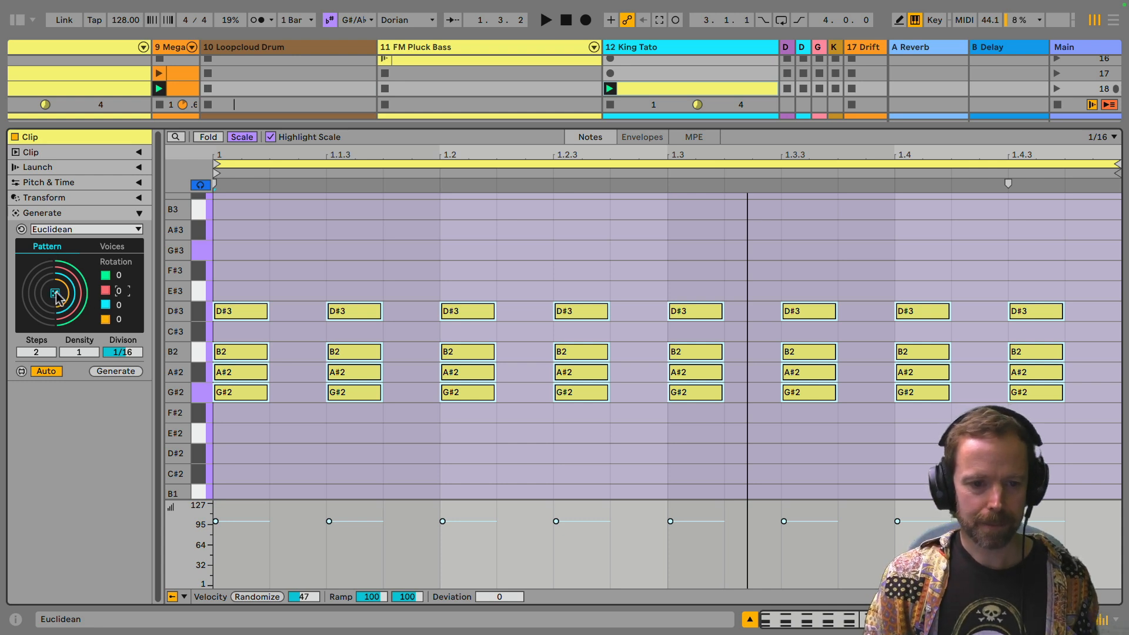
Step: Randomize the rotations of all four Euclidean voices
click(55, 294)
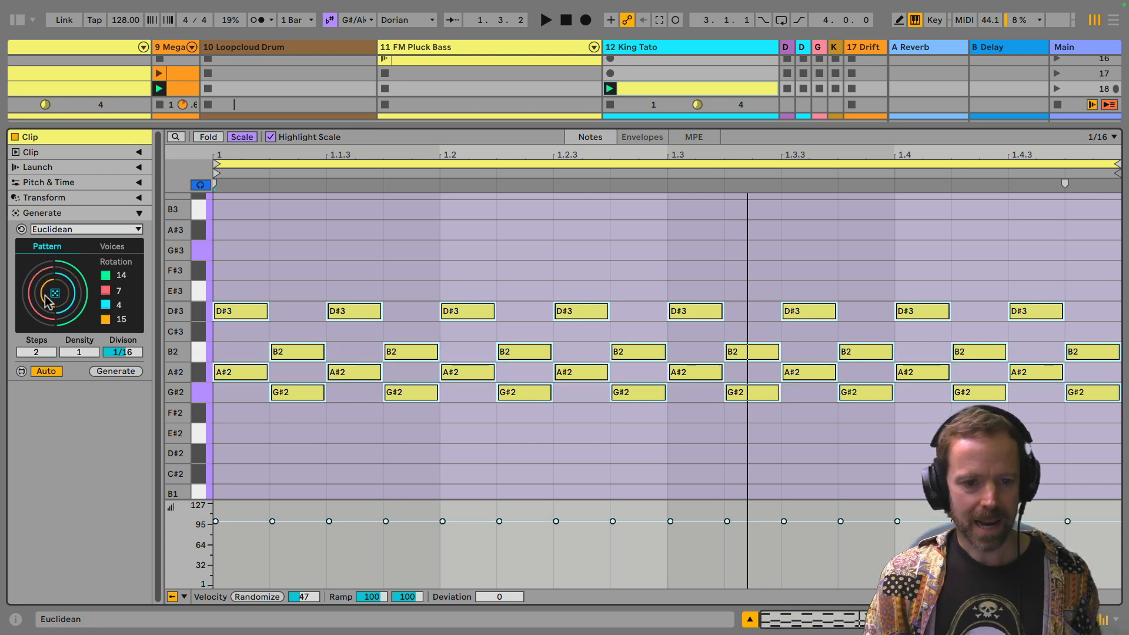
Step: Generate several more random rotation combinations for the four voices, keeping the pattern at 2 steps
click(55, 293)
click(55, 294)
click(55, 294)
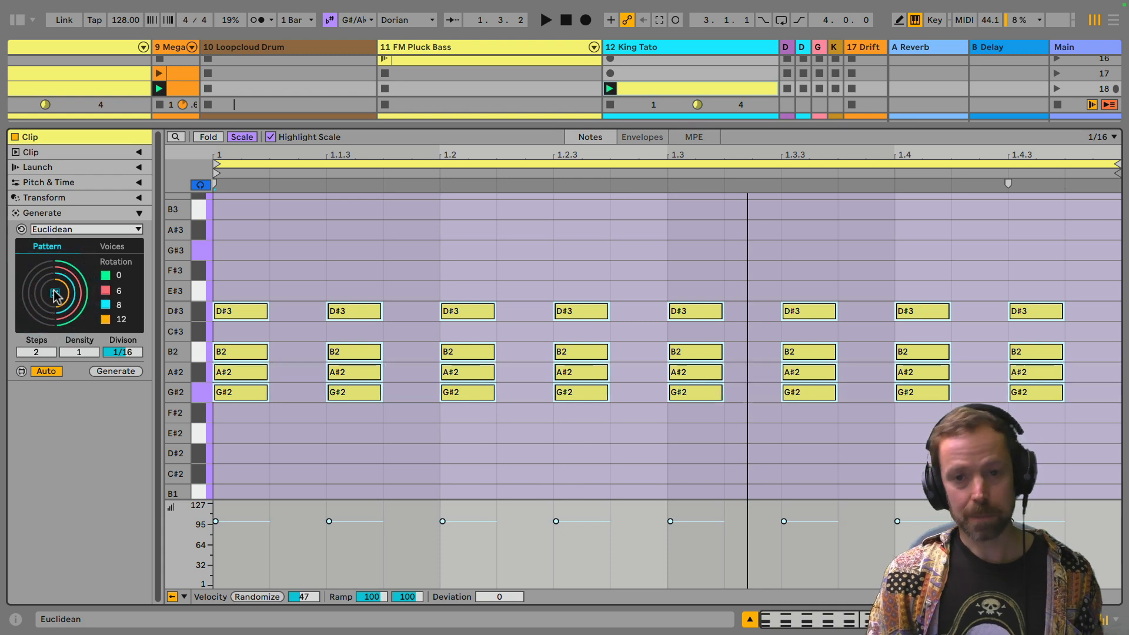
click(55, 293)
click(55, 293)
click(55, 294)
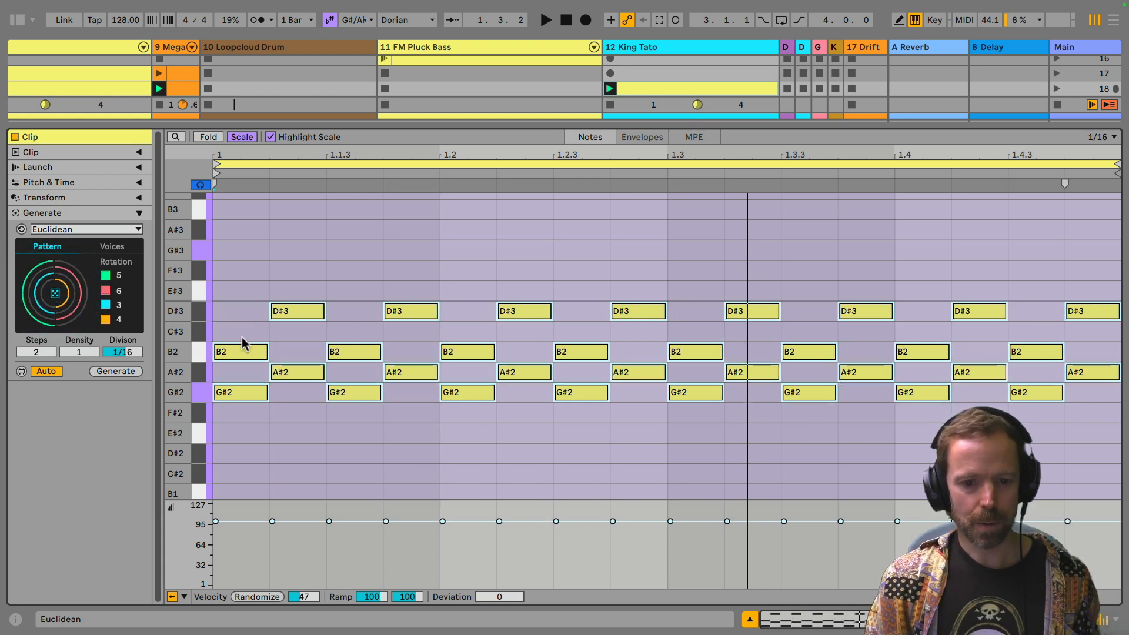
click(53, 297)
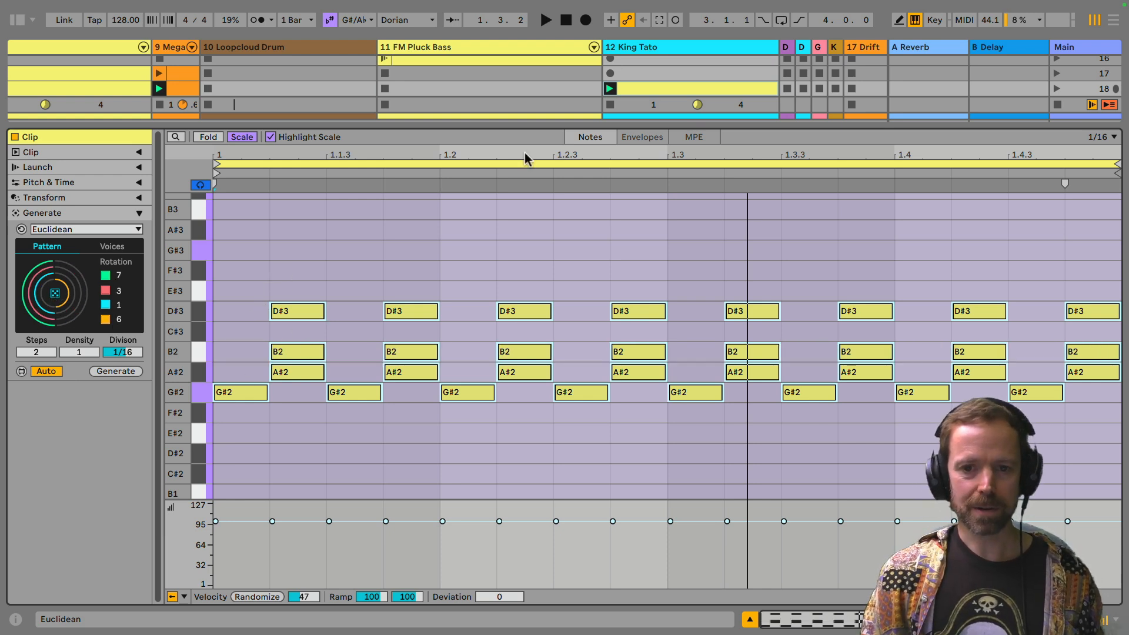
Step: Play the clip and audition repeated random rotations of the four voices in the 2-step pattern
key(space)
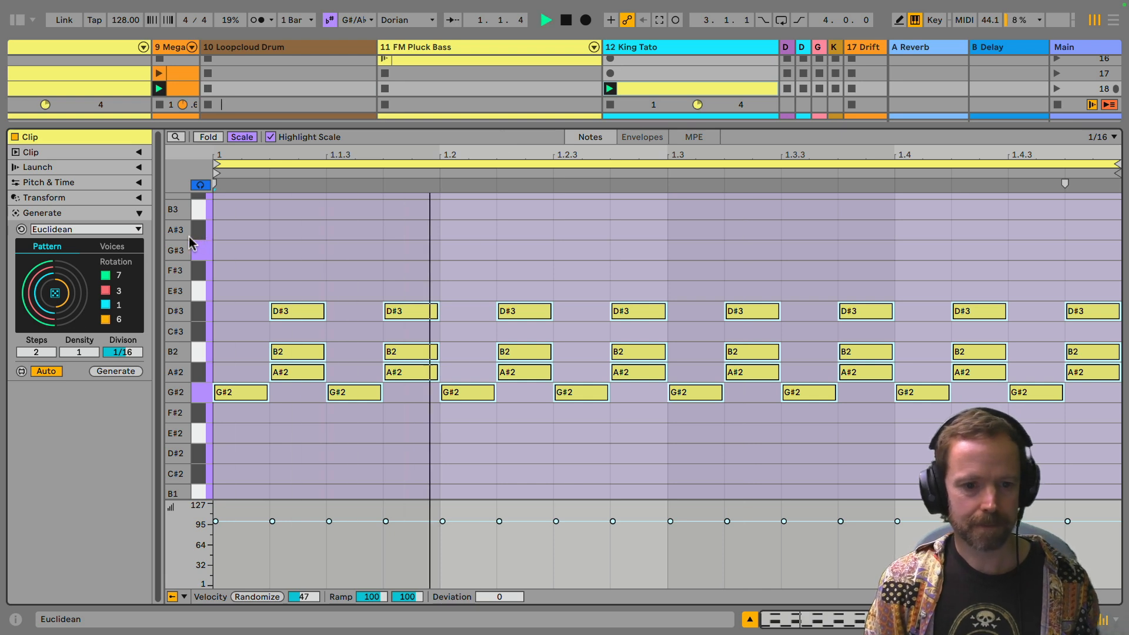
click(56, 294)
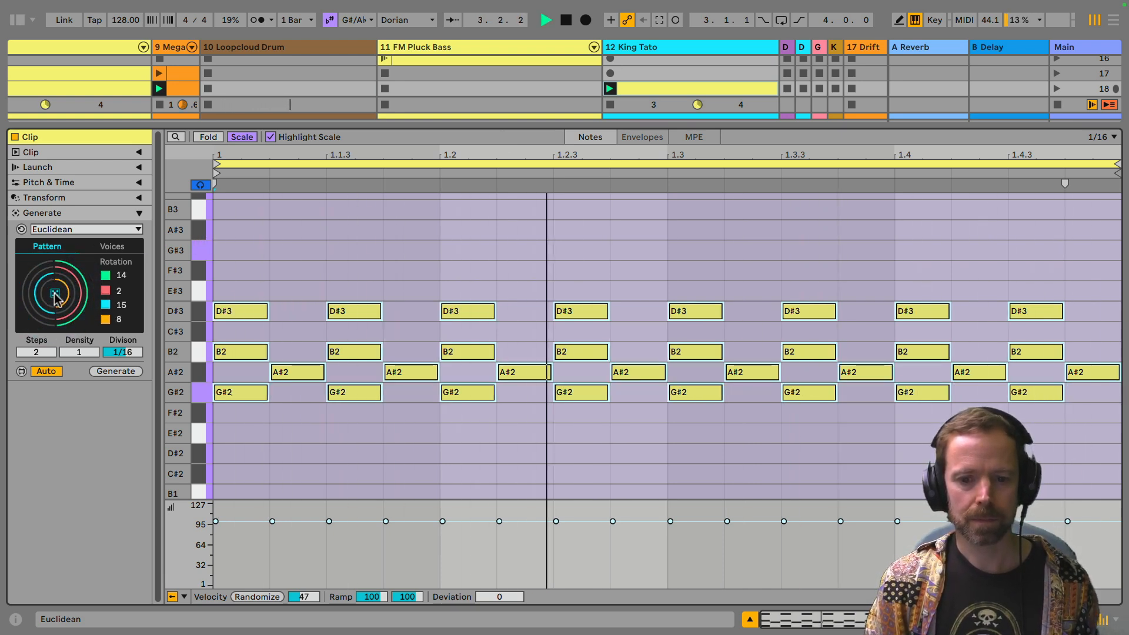
click(56, 294)
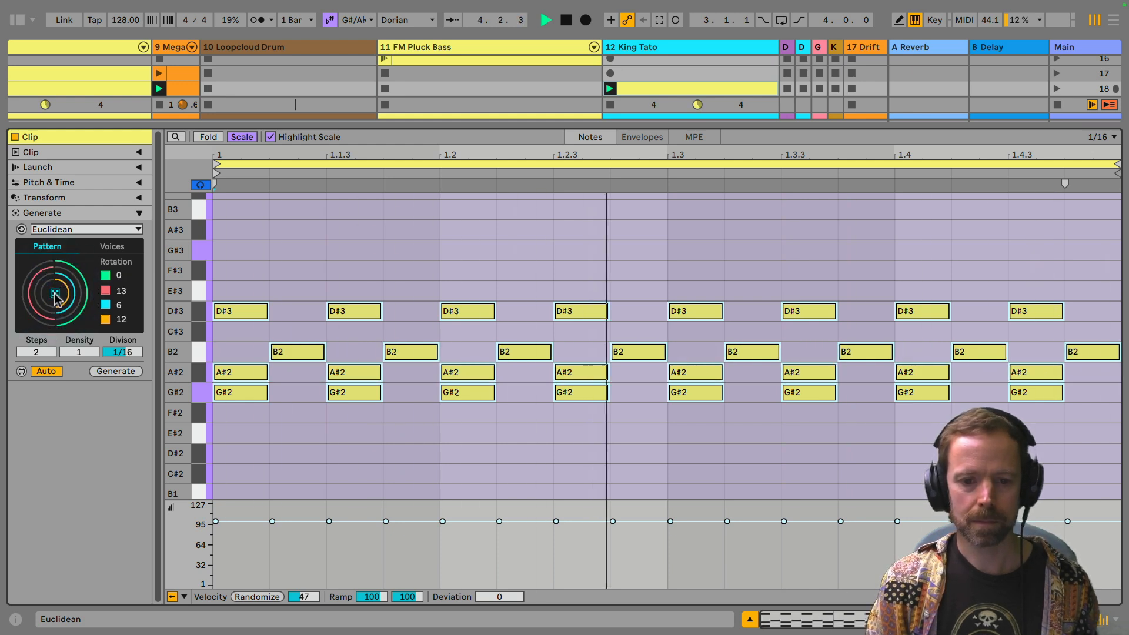
click(56, 294)
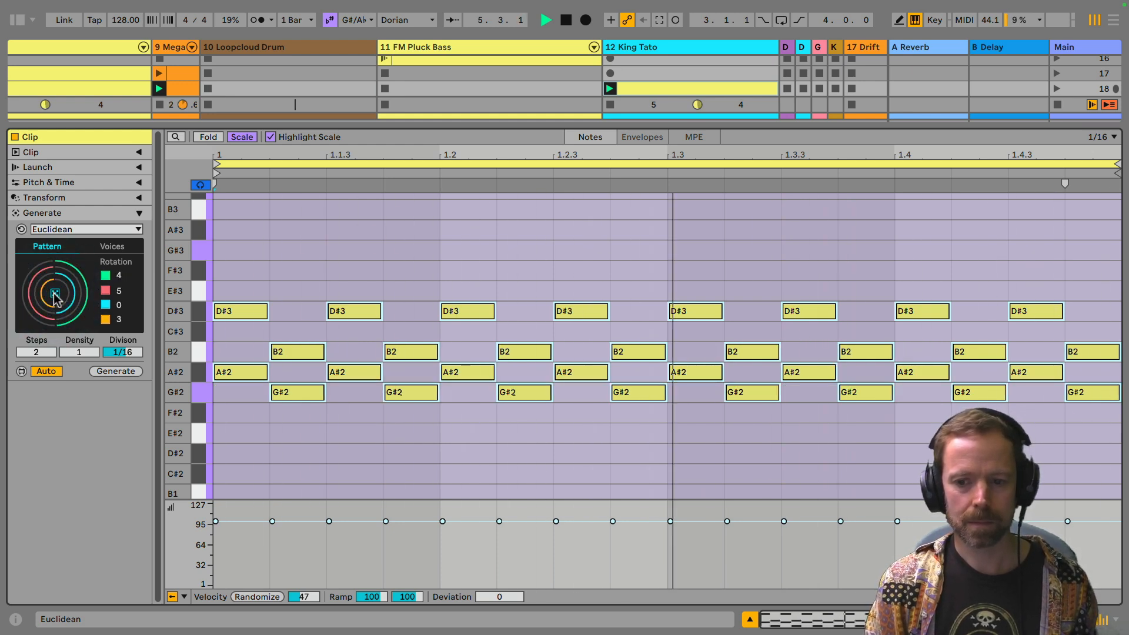
click(56, 294)
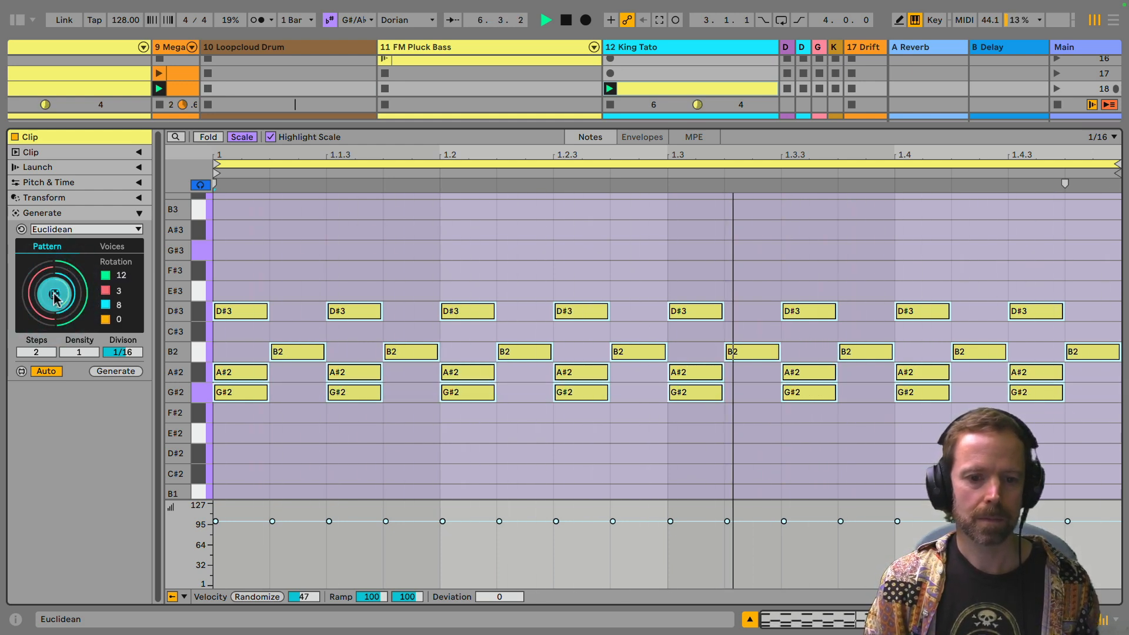
click(56, 294)
click(55, 294)
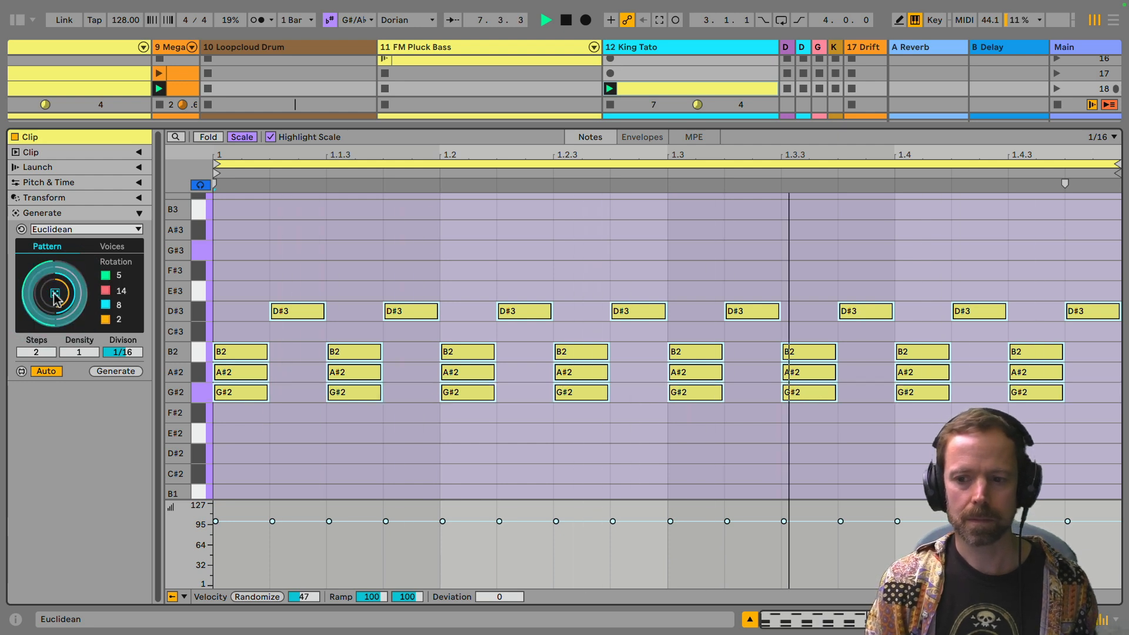
click(56, 294)
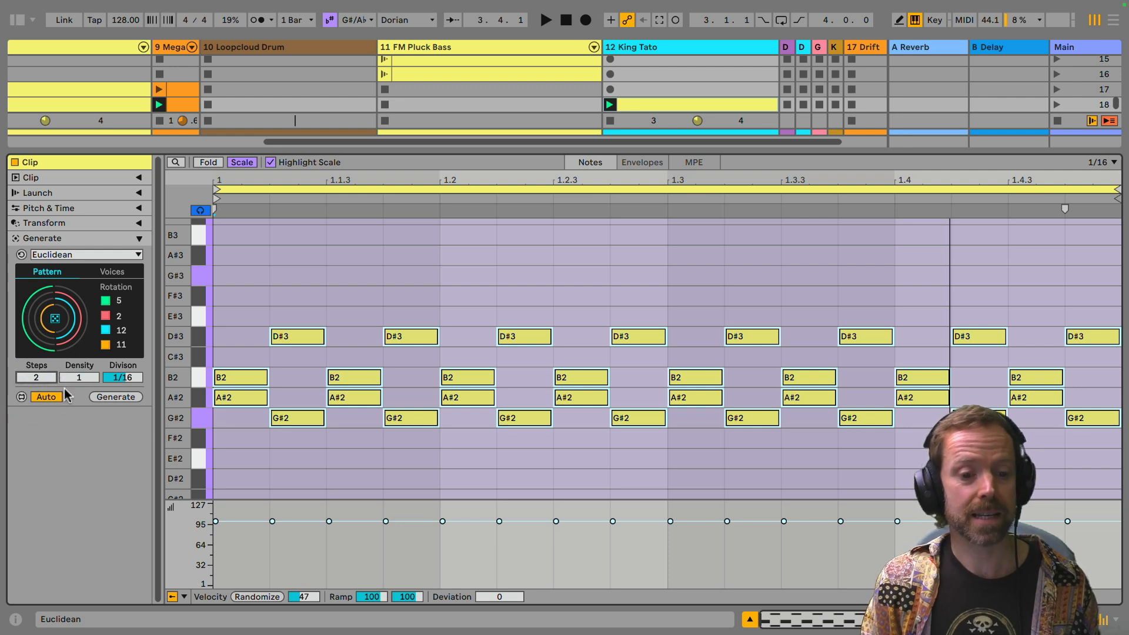
Step: Set the Euclidean pattern's steps to 3 and start playback of the clip
key(Up)
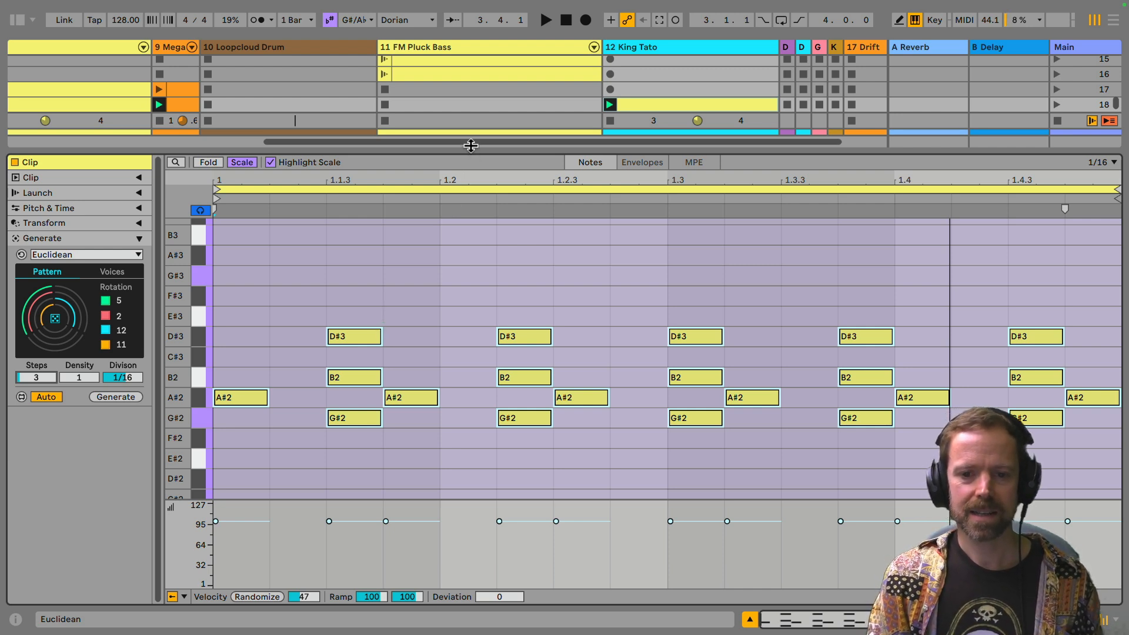
drag(470, 149, 464, 274)
super+click(270, 247)
drag(567, 270, 511, 149)
click(650, 61)
key(space)
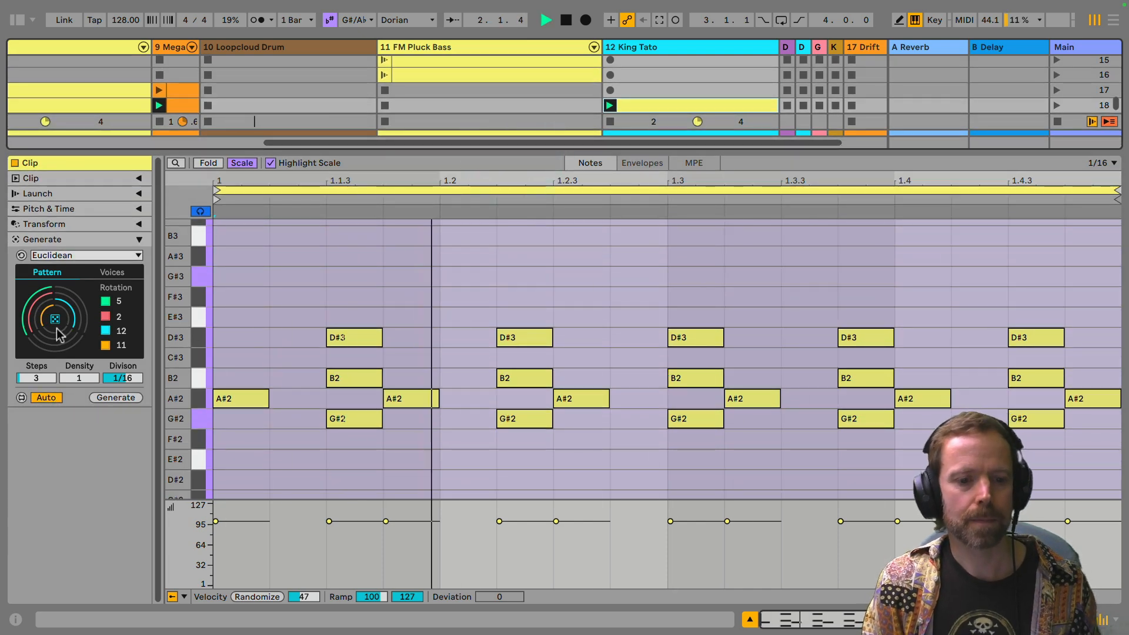
Step: Select all the clip's notes and audition repeated random rotations of the 3-step pattern during playback
click(272, 303)
key(ctrl+a)
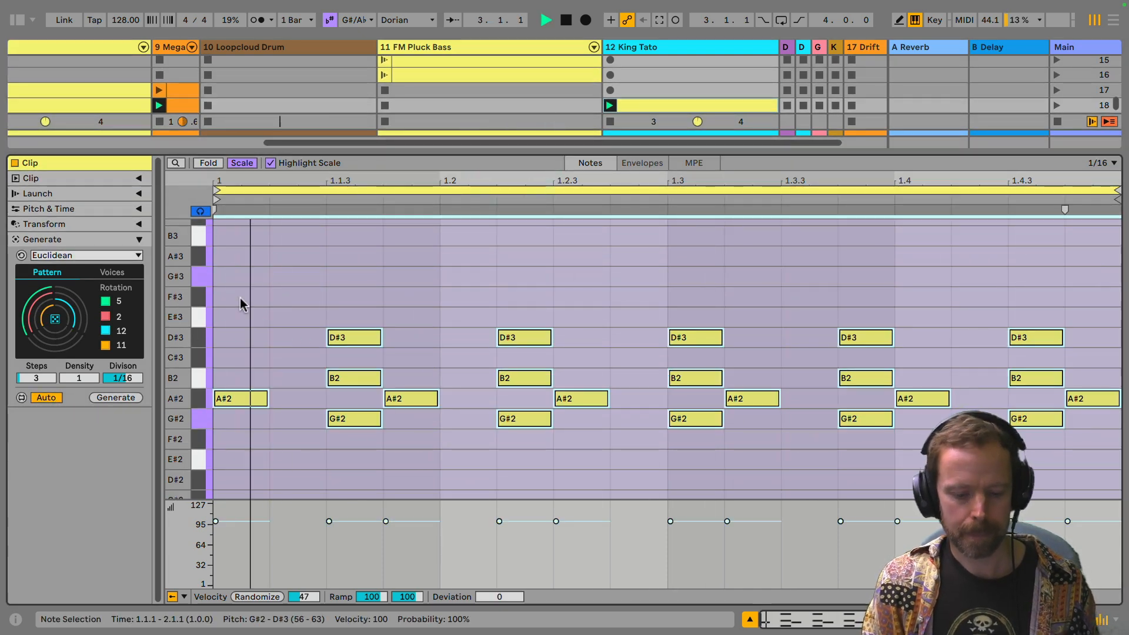
click(55, 319)
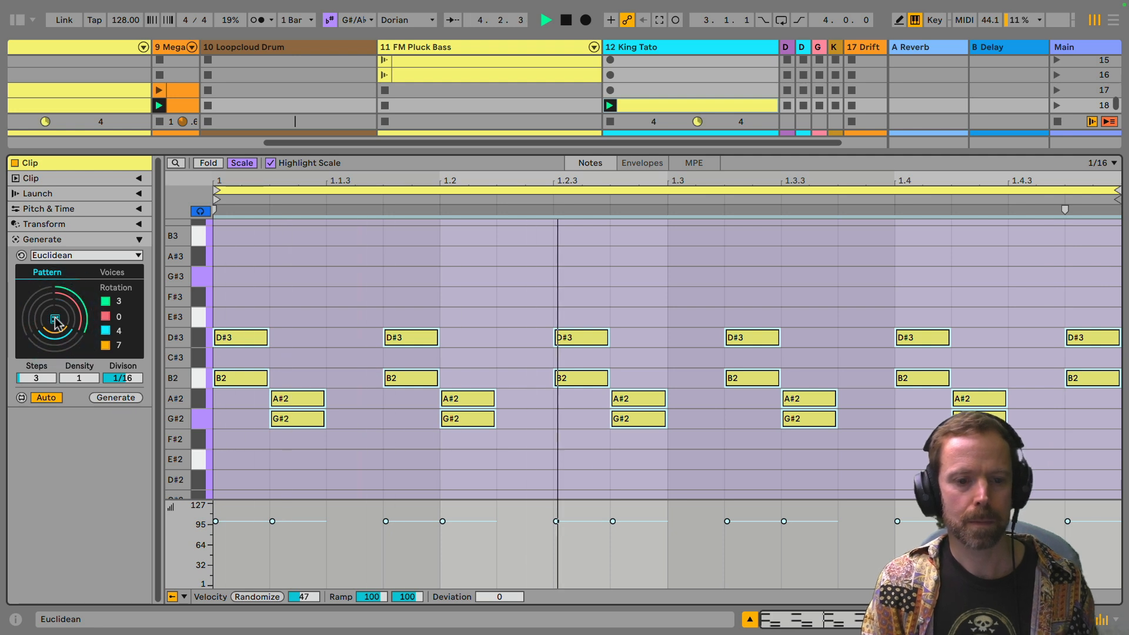
click(55, 320)
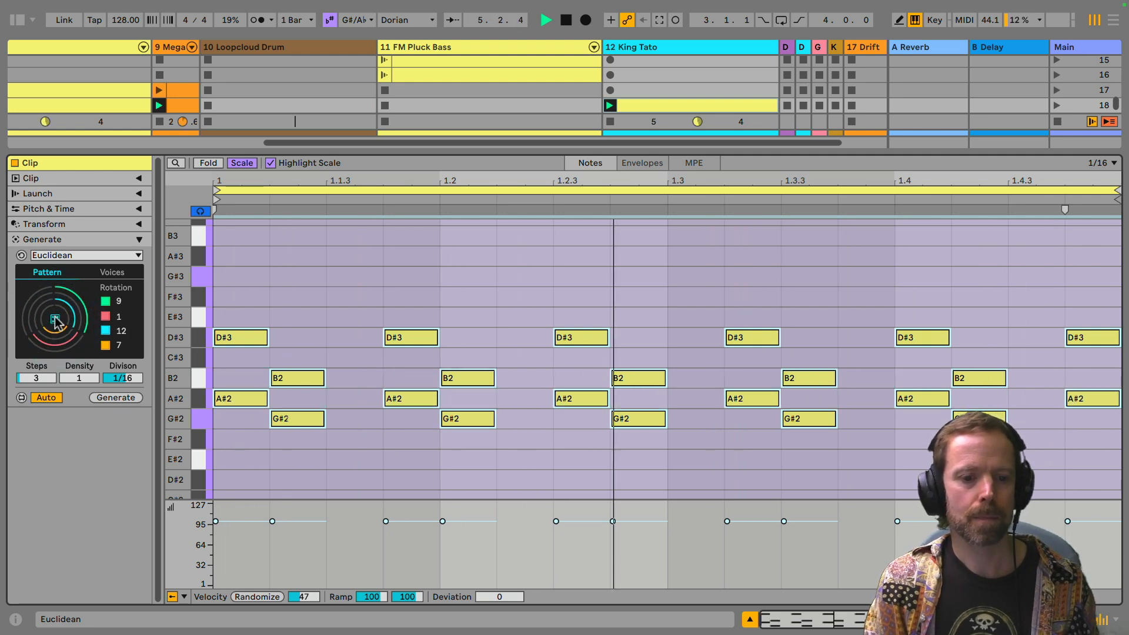
click(55, 319)
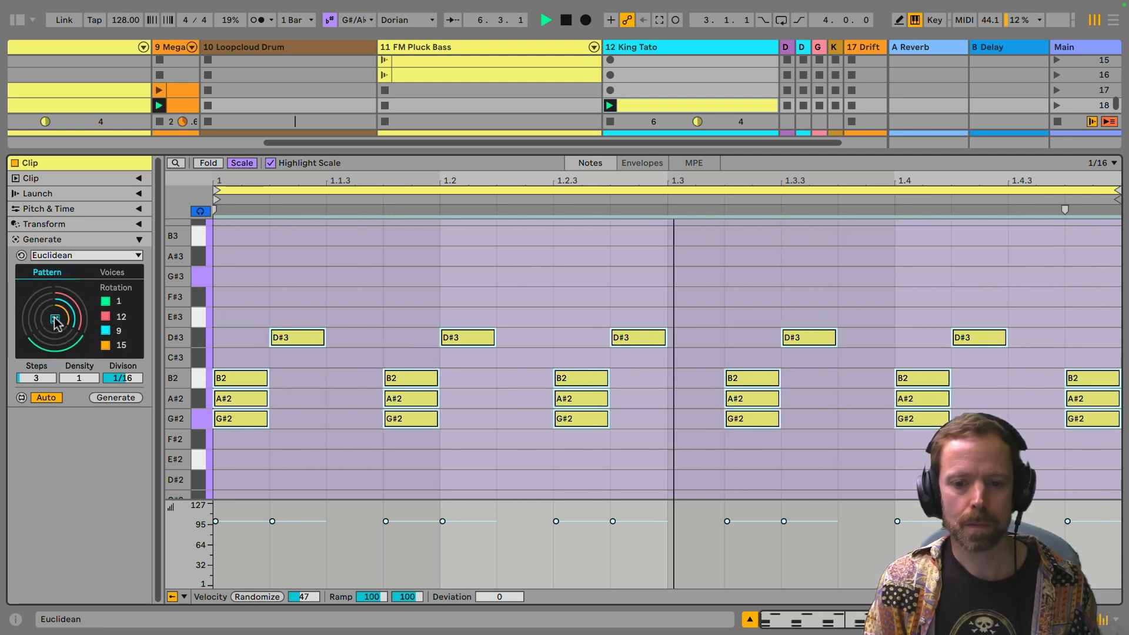
click(55, 319)
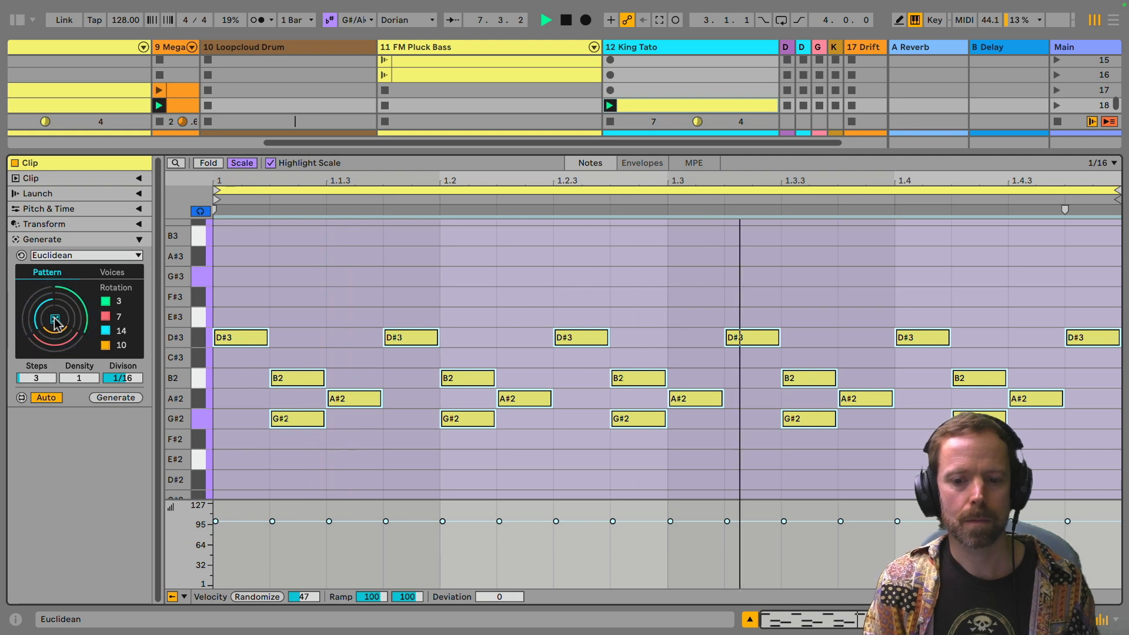
click(54, 319)
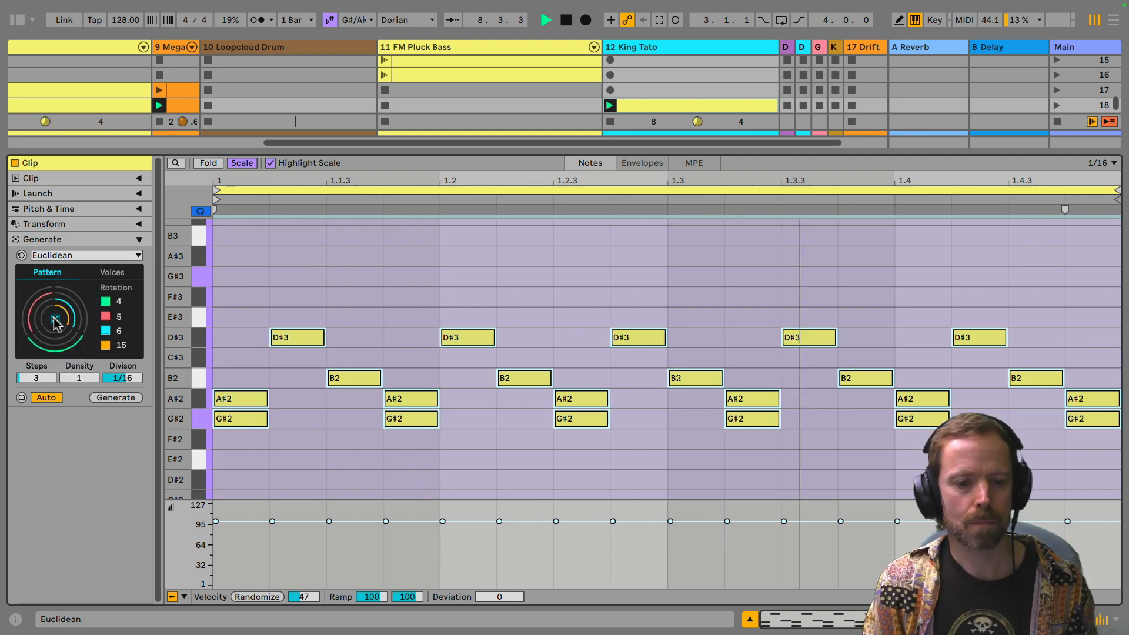
click(55, 319)
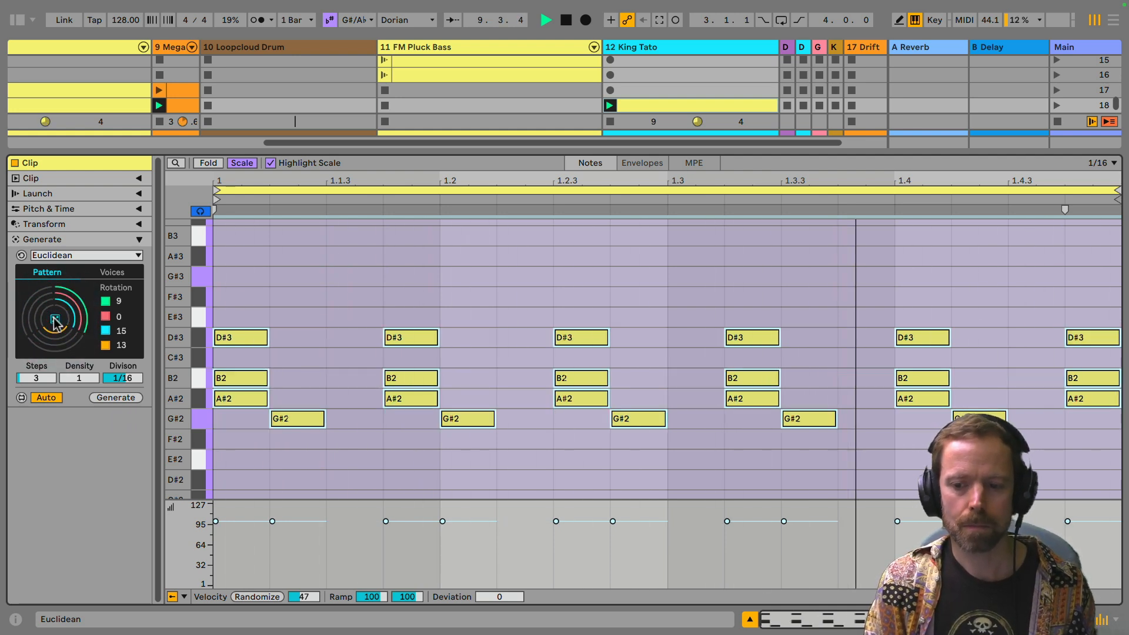
click(55, 319)
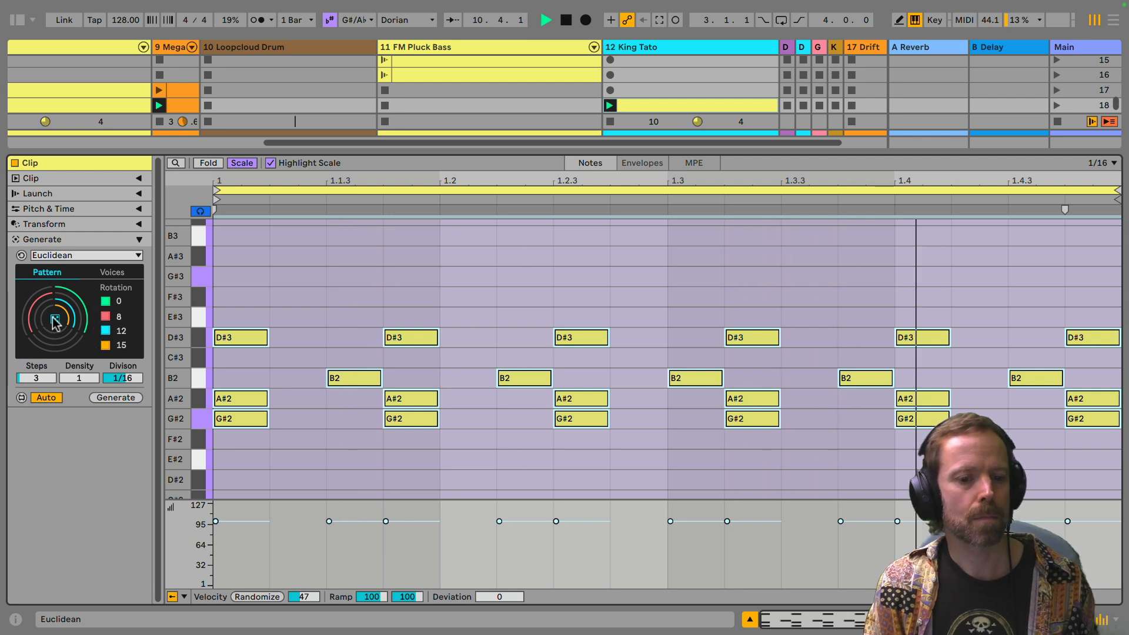
click(54, 320)
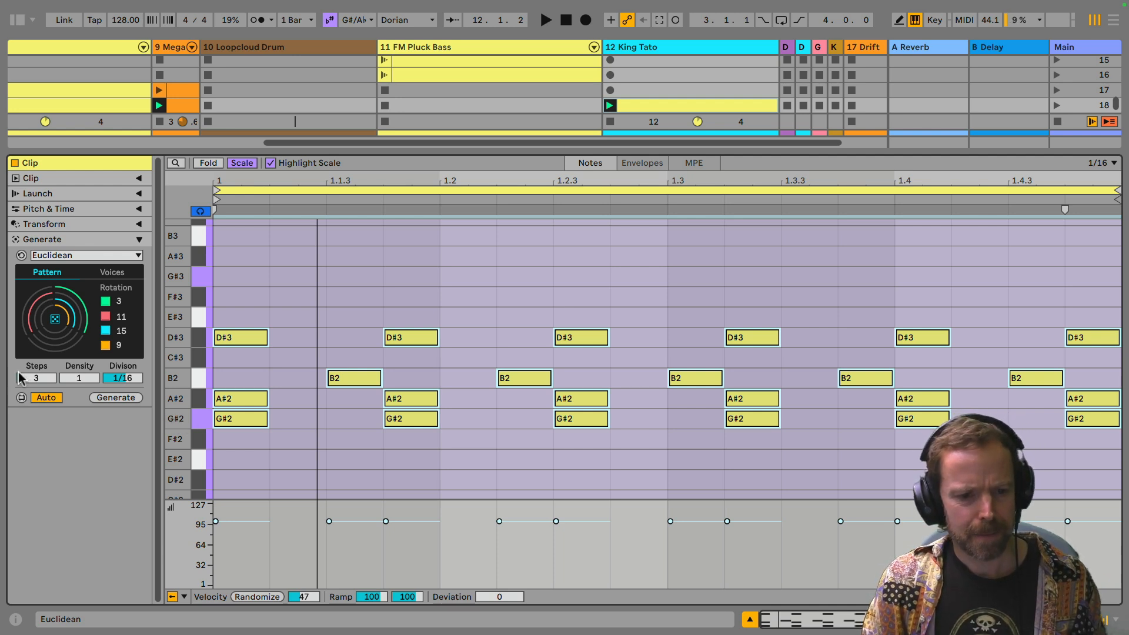
Step: Set the Euclidean pattern's steps to 4 and play the clip from the start
click(38, 377)
drag(37, 377, 37, 372)
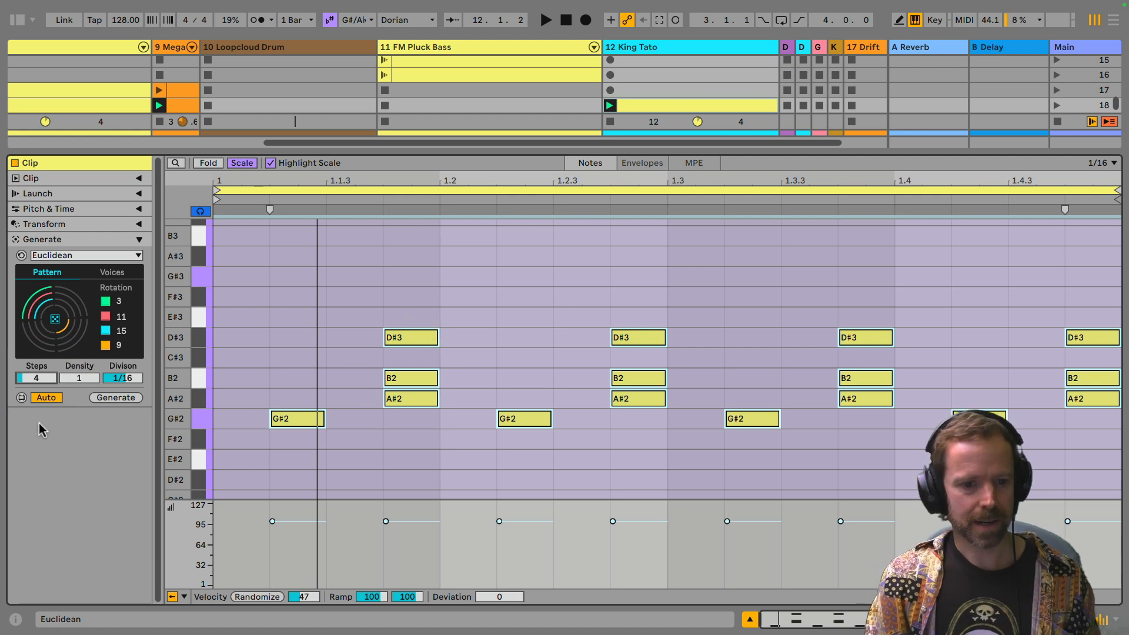
key(space)
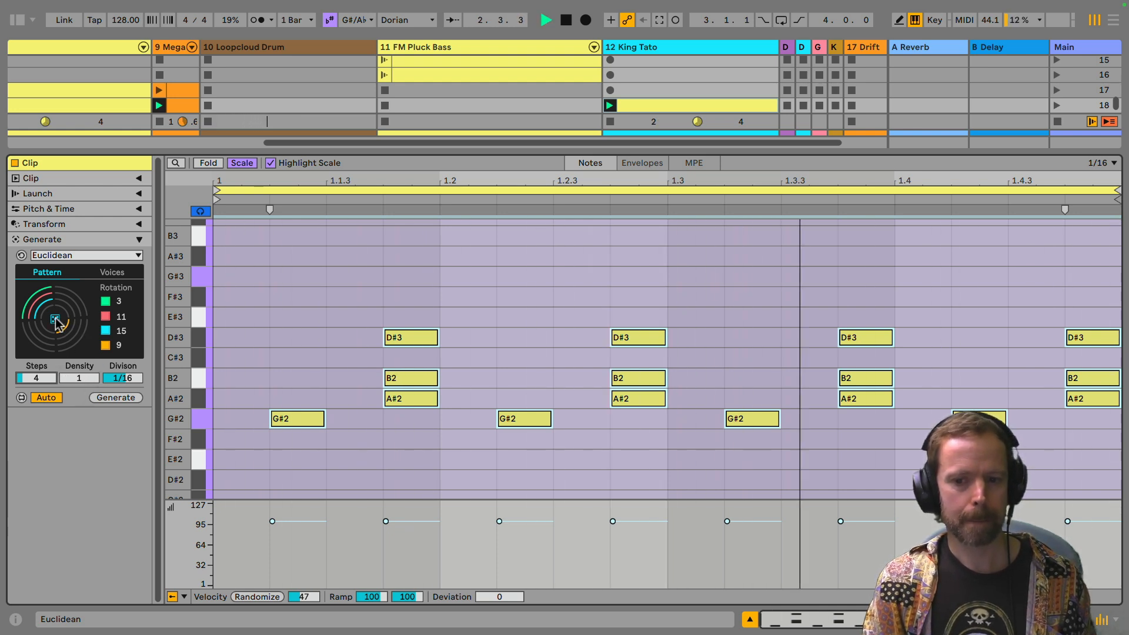
key(space)
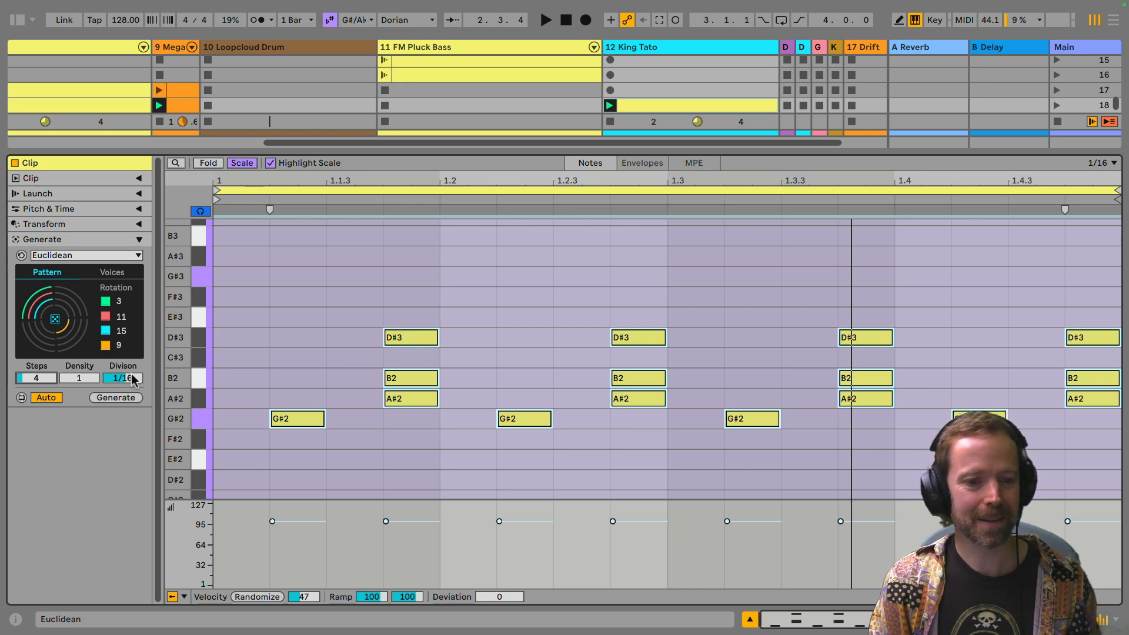
Step: Randomize the four voices' rotations several times to audition variations of the 4-step pattern
click(57, 324)
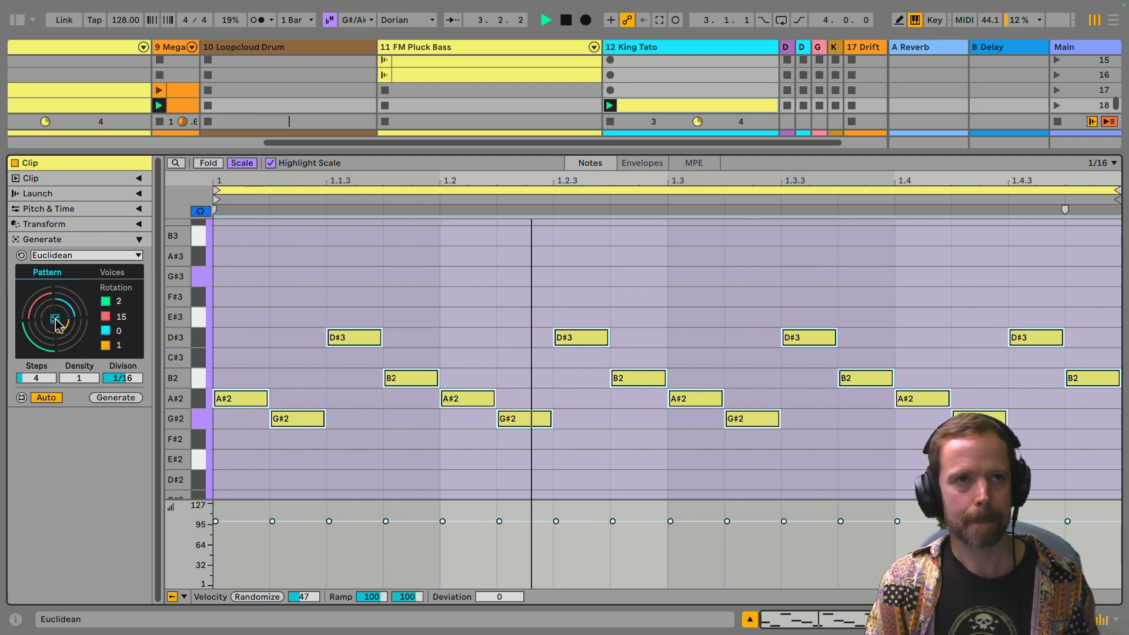
click(57, 324)
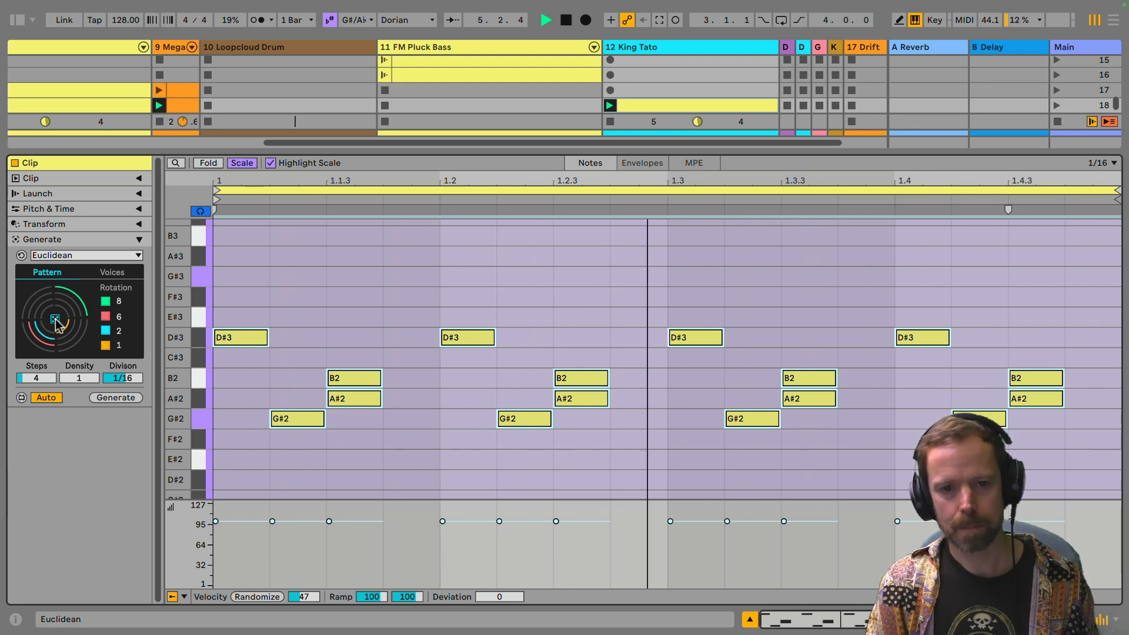
click(57, 323)
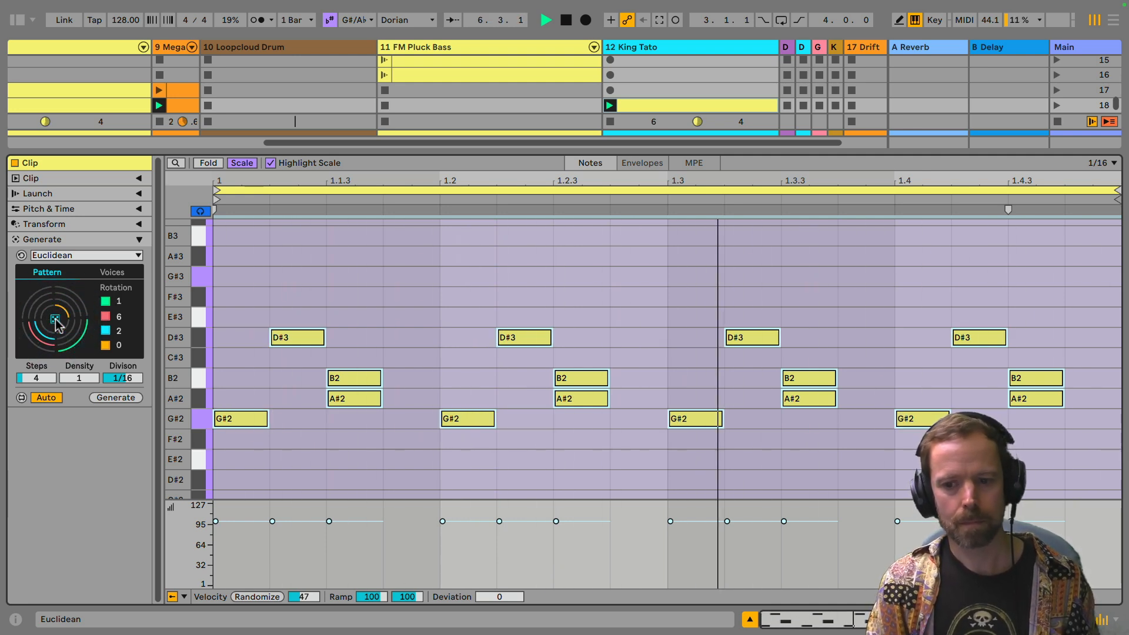
click(57, 324)
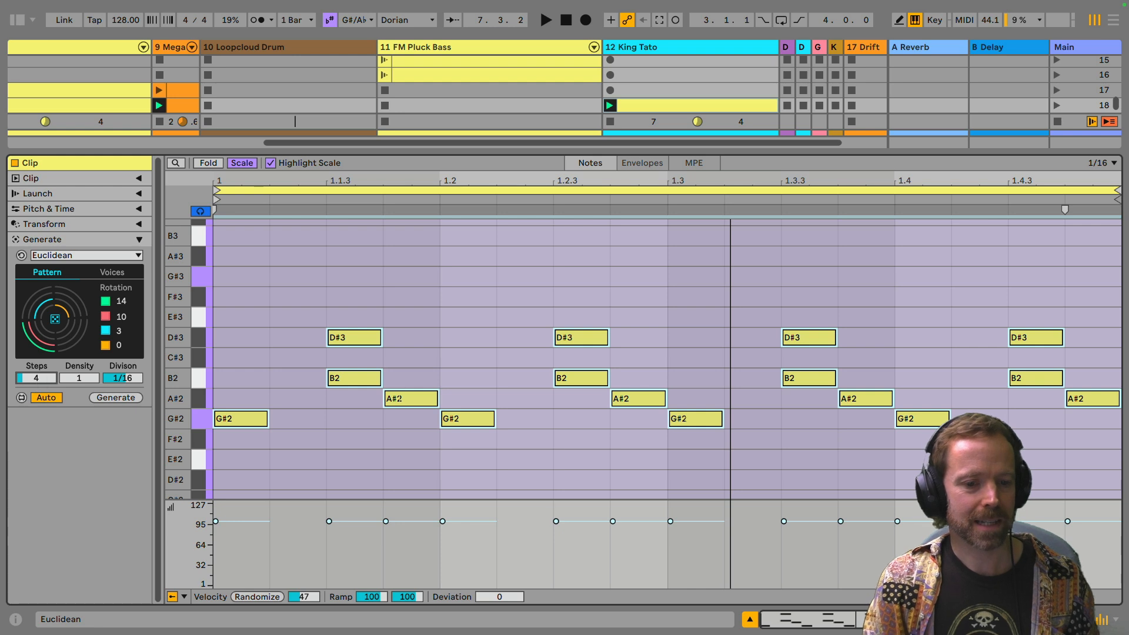
Step: Set the pattern to 5 steps with a density of 2 and audition several random rotations during playback
drag(37, 379, 37, 316)
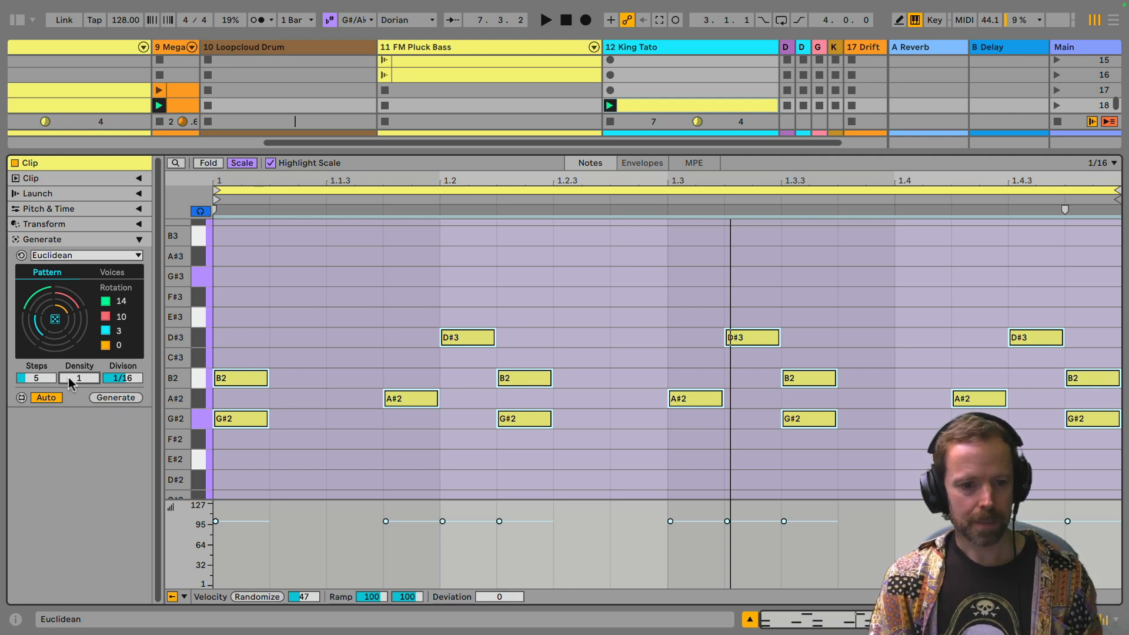
drag(84, 381, 85, 375)
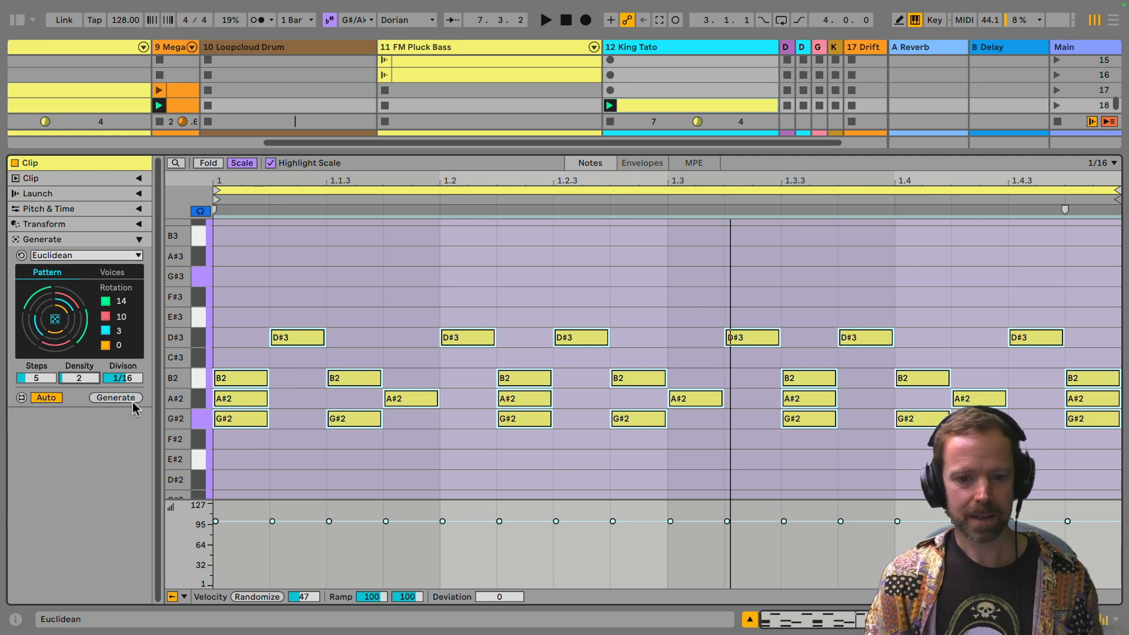
key(space)
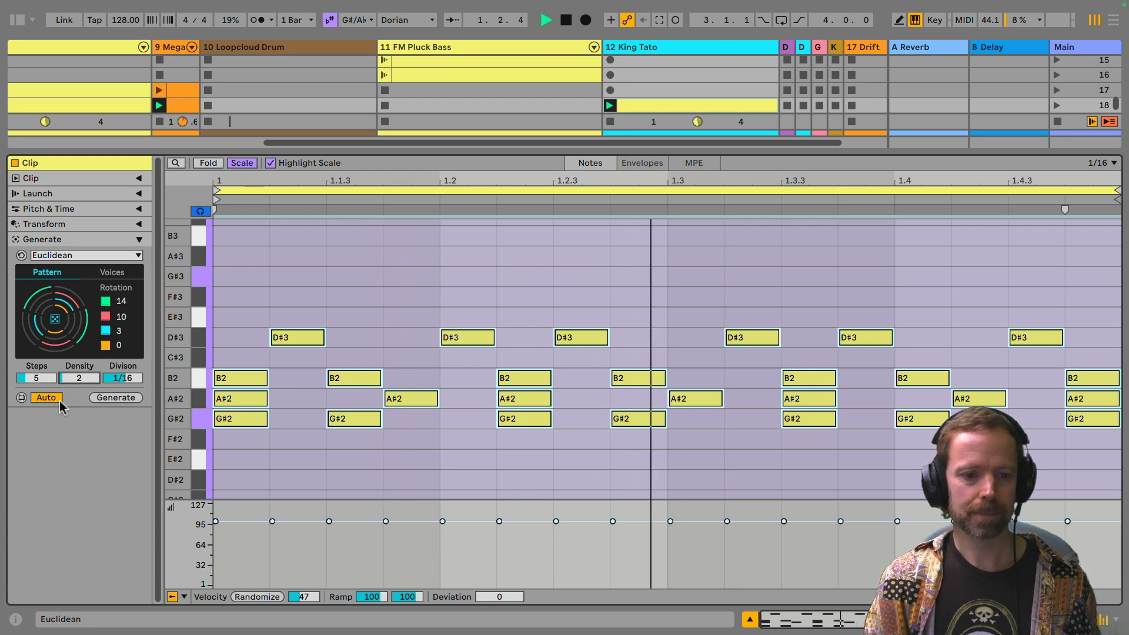
click(55, 321)
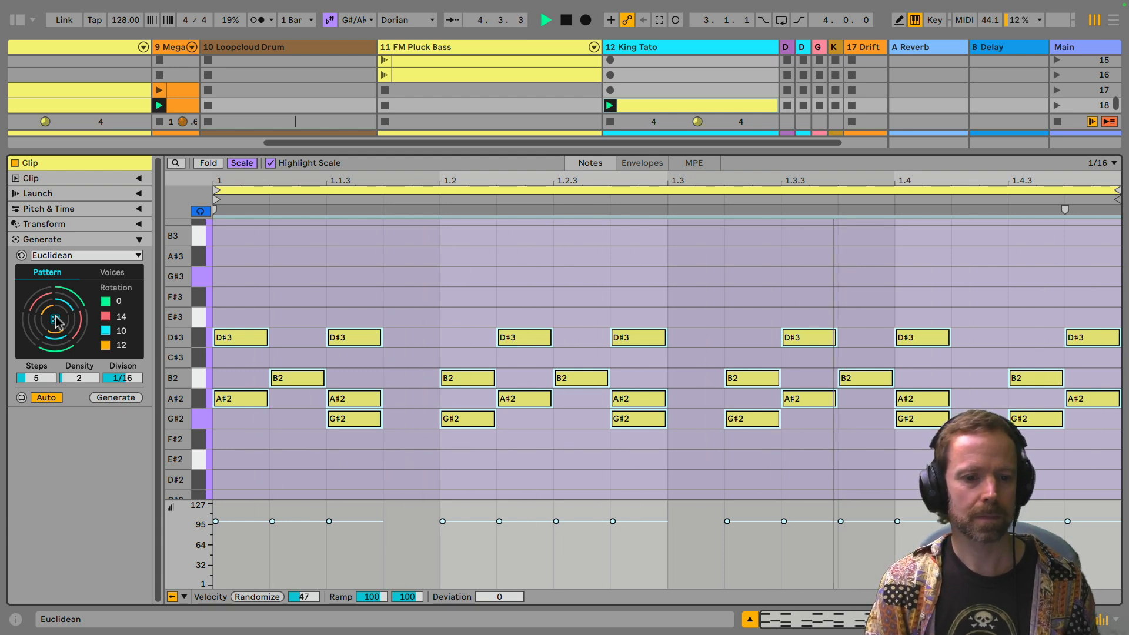
click(55, 321)
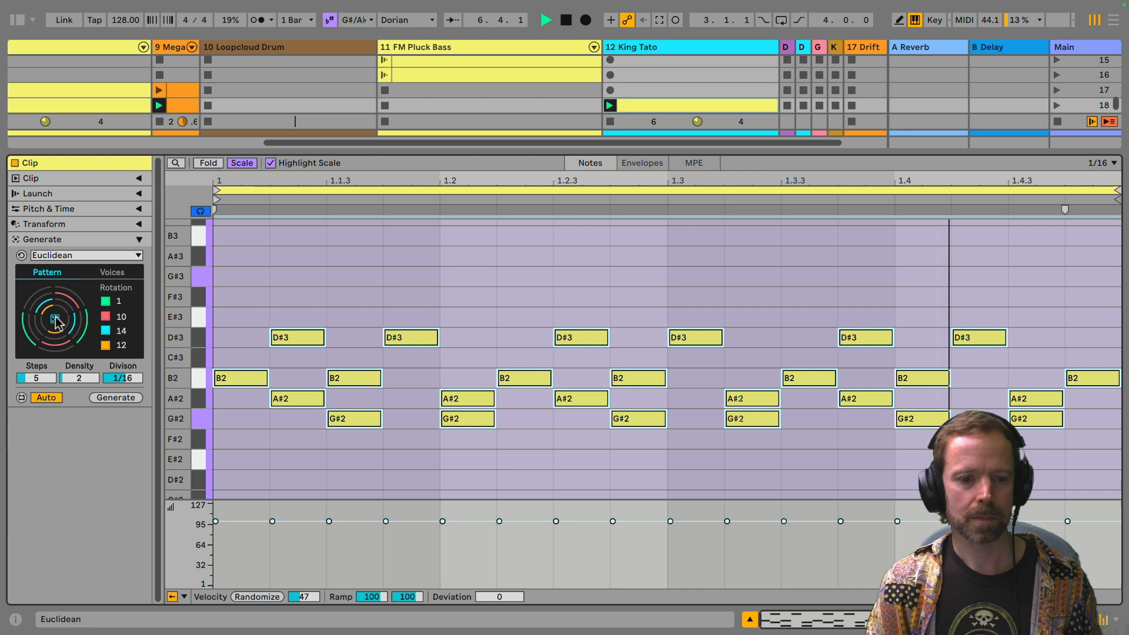
click(55, 321)
Step: Show the generator's voice settings and turn off the A#2 voice
click(112, 273)
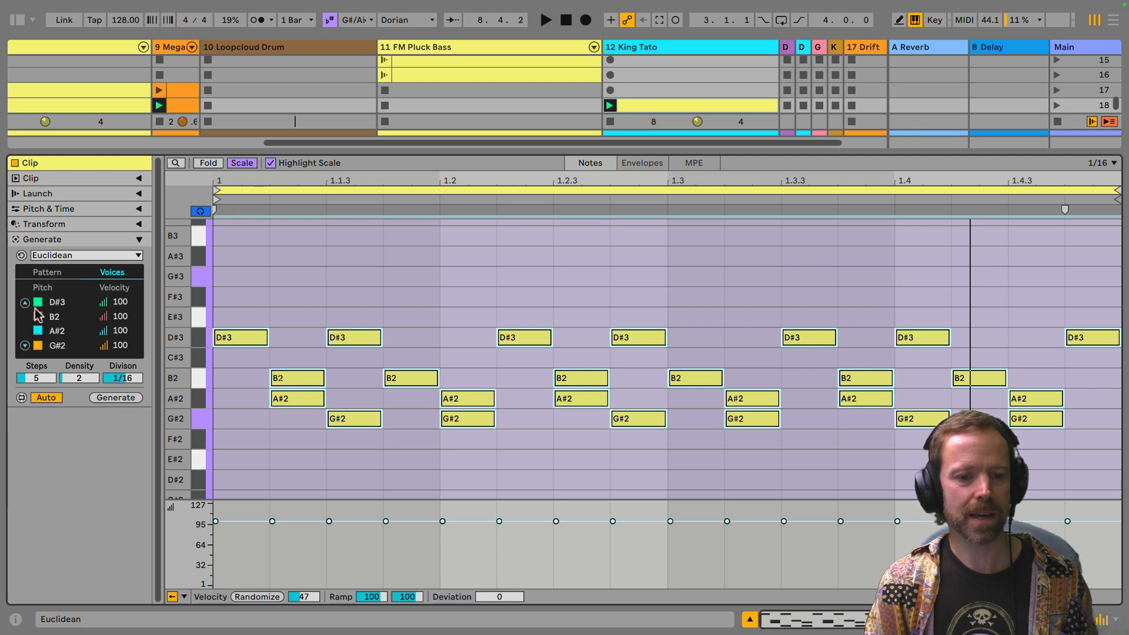
click(38, 331)
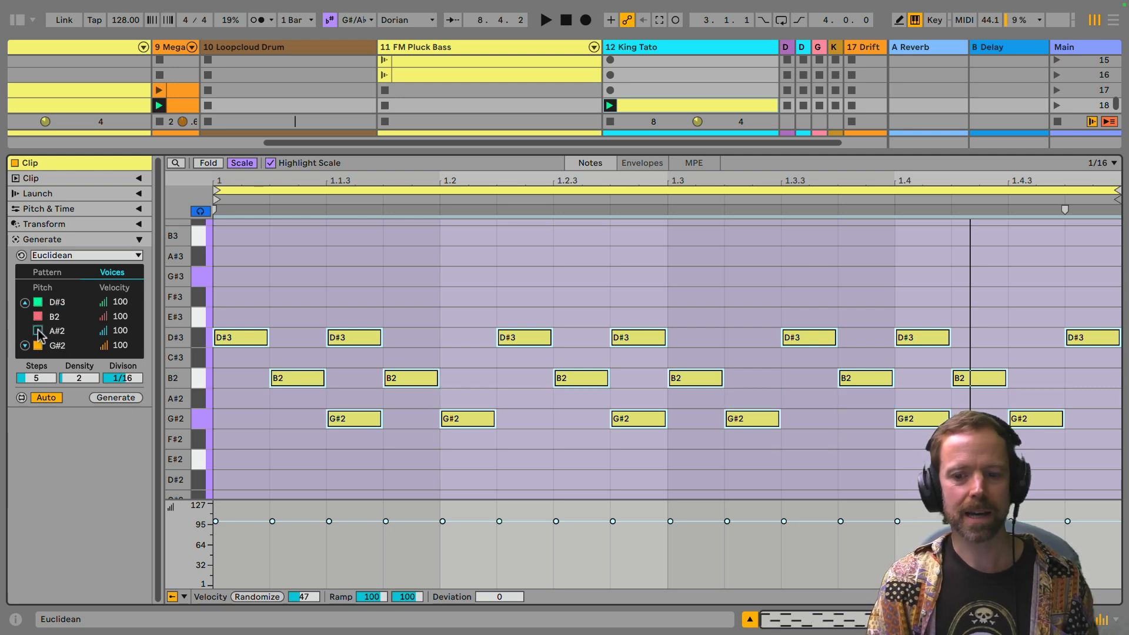
Step: During playback, set the voice velocities to D#3 99, B2 18 and G#2 127, and turn the A#2 voice on at velocity 54
key(space)
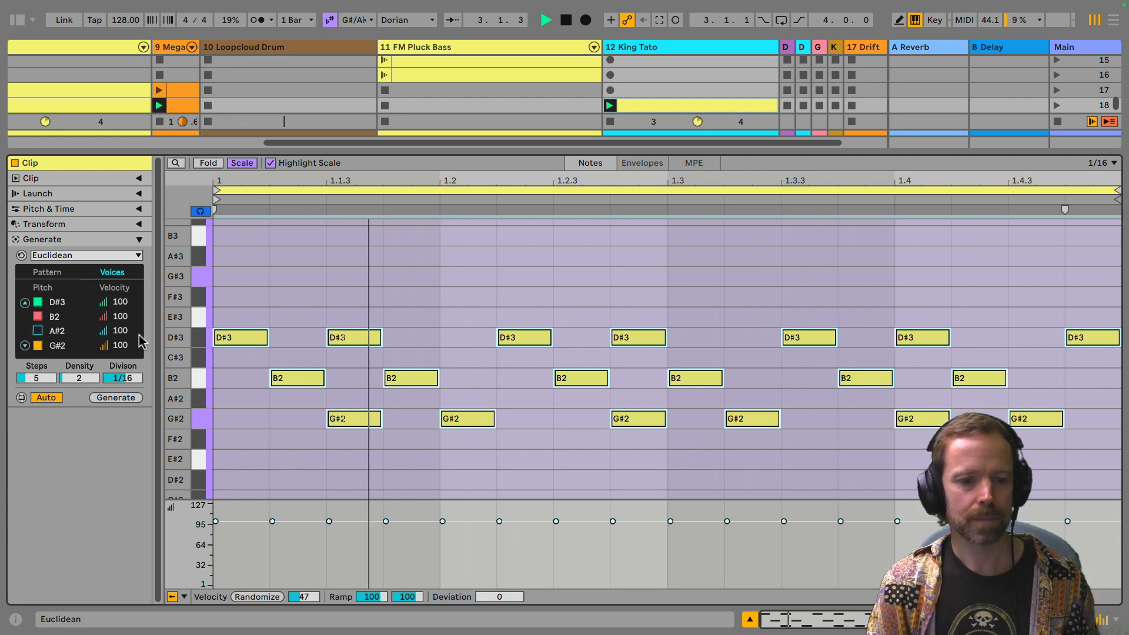
mouse_move(120, 318)
mouse_down()
mouse_move(120, 345)
mouse_move(120, 320)
mouse_up()
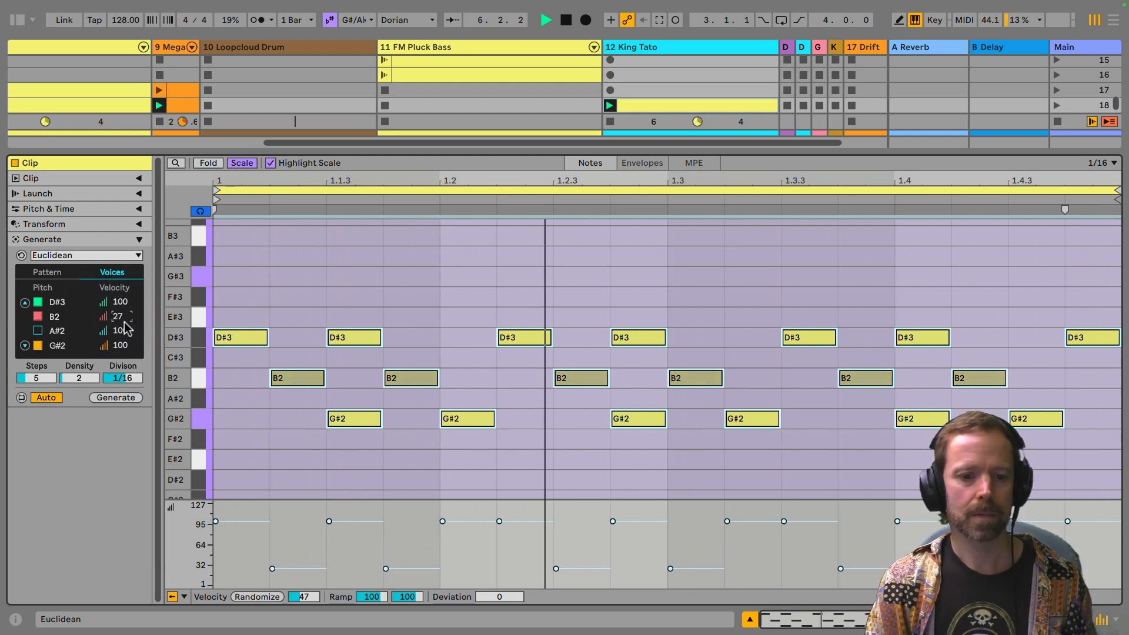
mouse_move(119, 318)
mouse_down()
mouse_move(119, 282)
mouse_move(119, 321)
mouse_up()
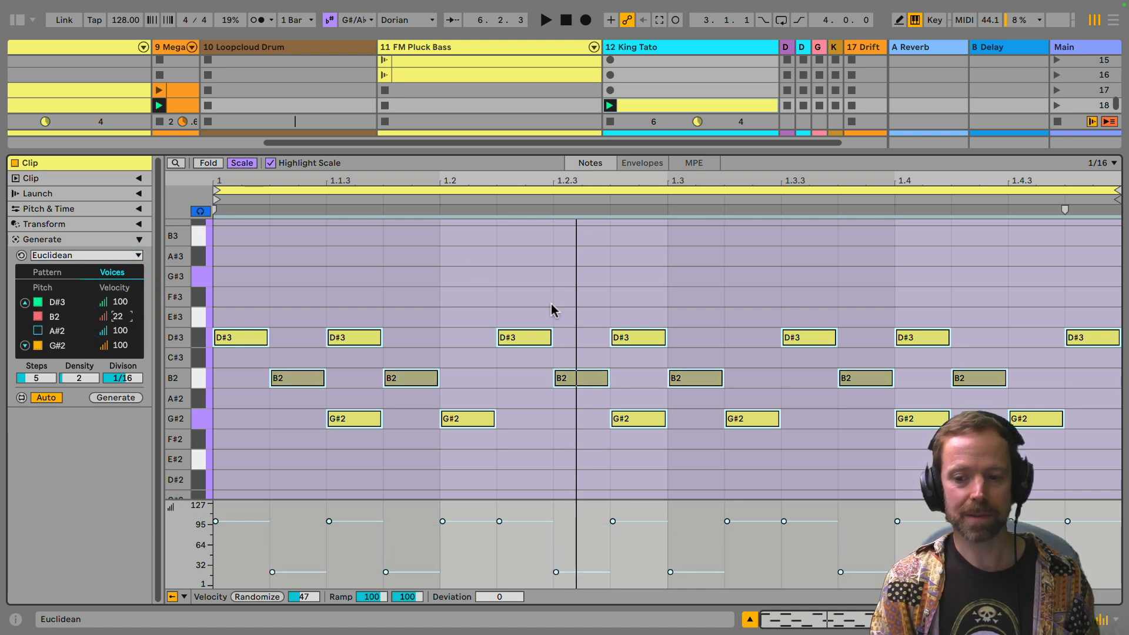
key(space)
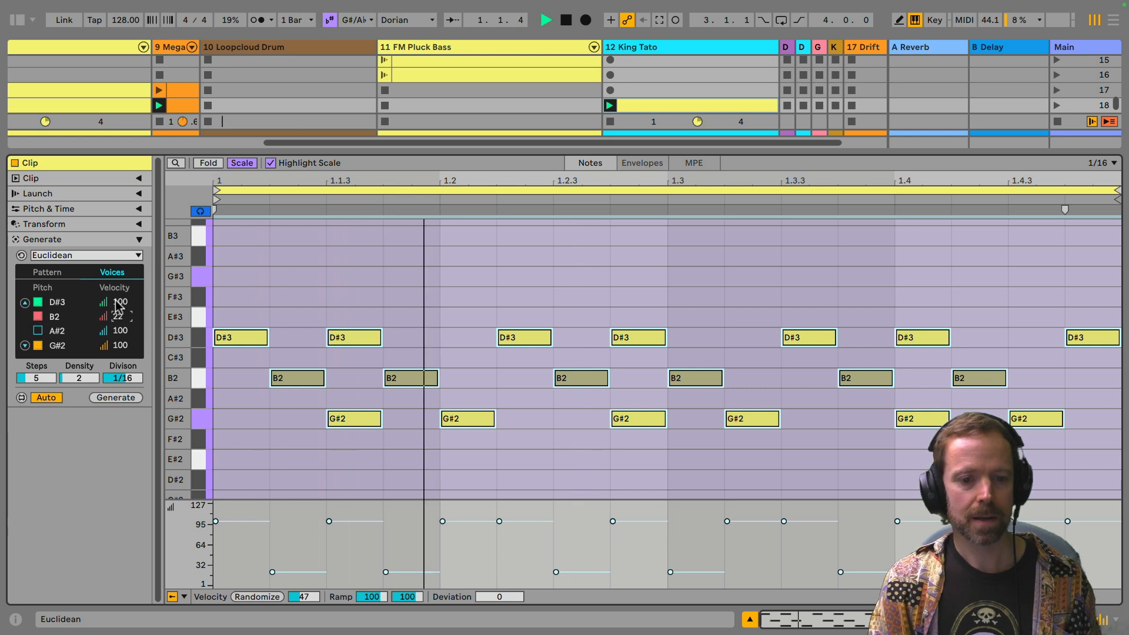
drag(120, 302, 121, 357)
click(38, 330)
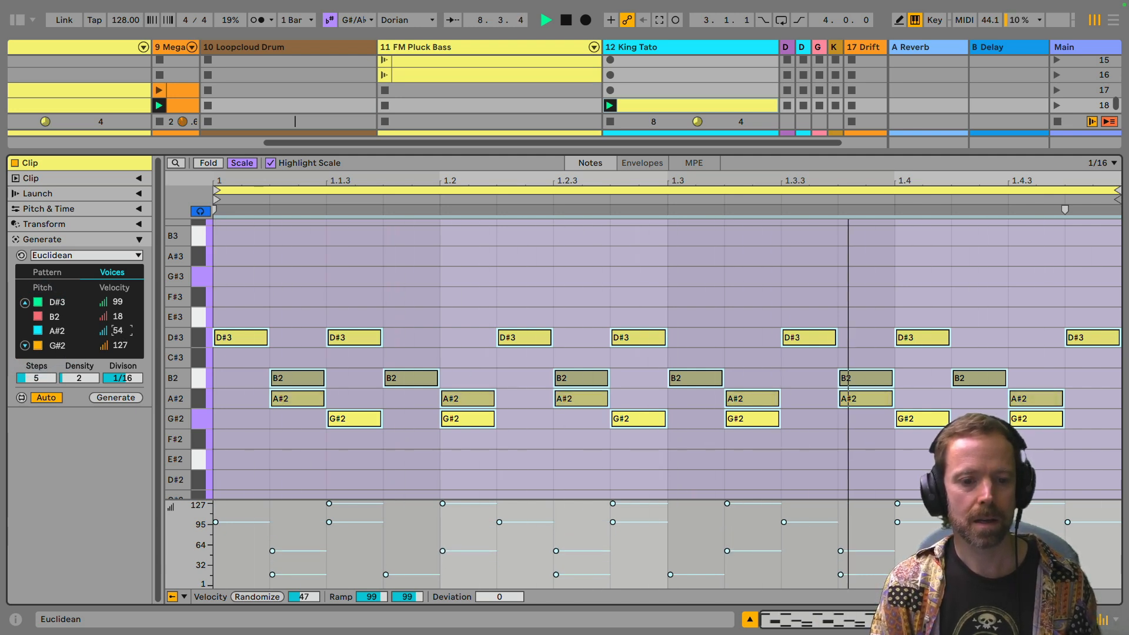
Step: Toggle the B2 voice off and on again twice, and return to the generator's pattern rotations
click(38, 318)
click(37, 318)
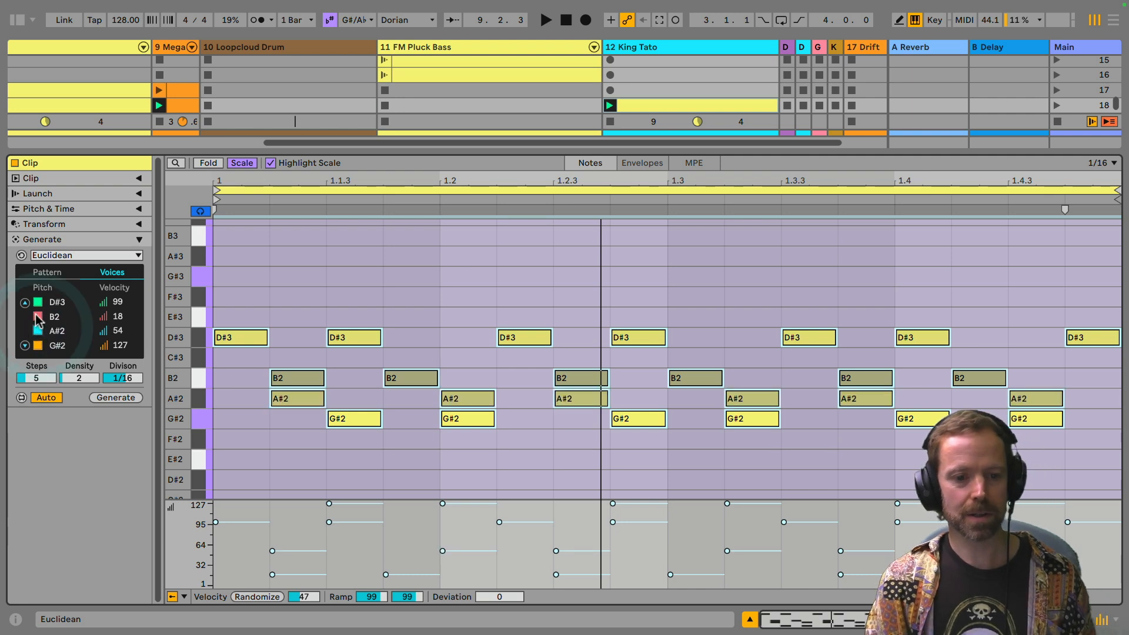
click(38, 317)
click(38, 317)
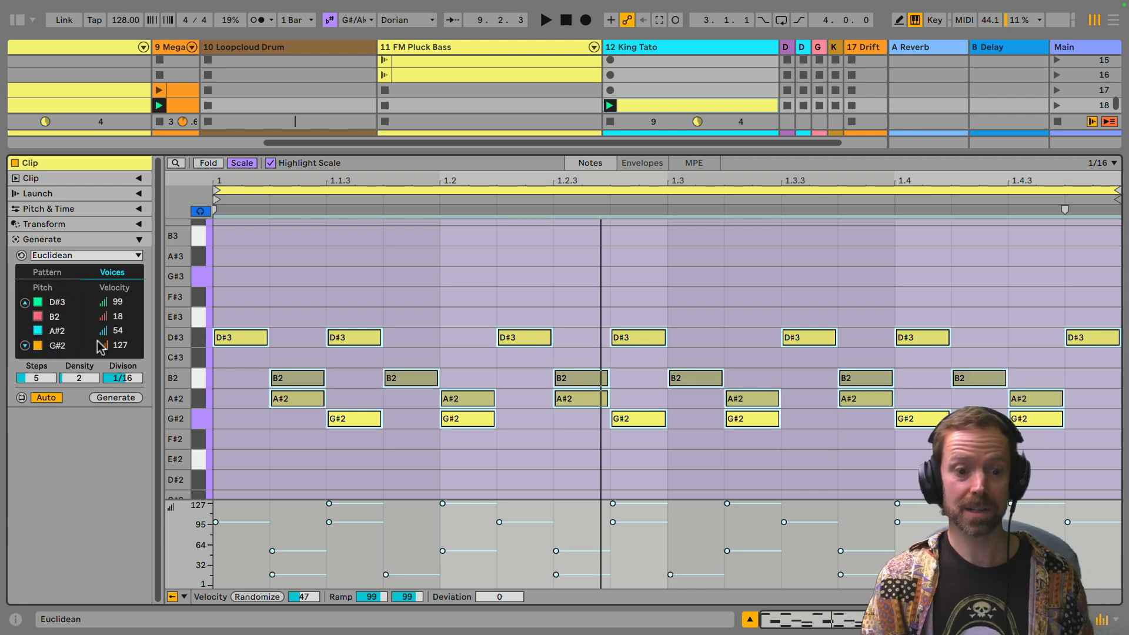
click(47, 271)
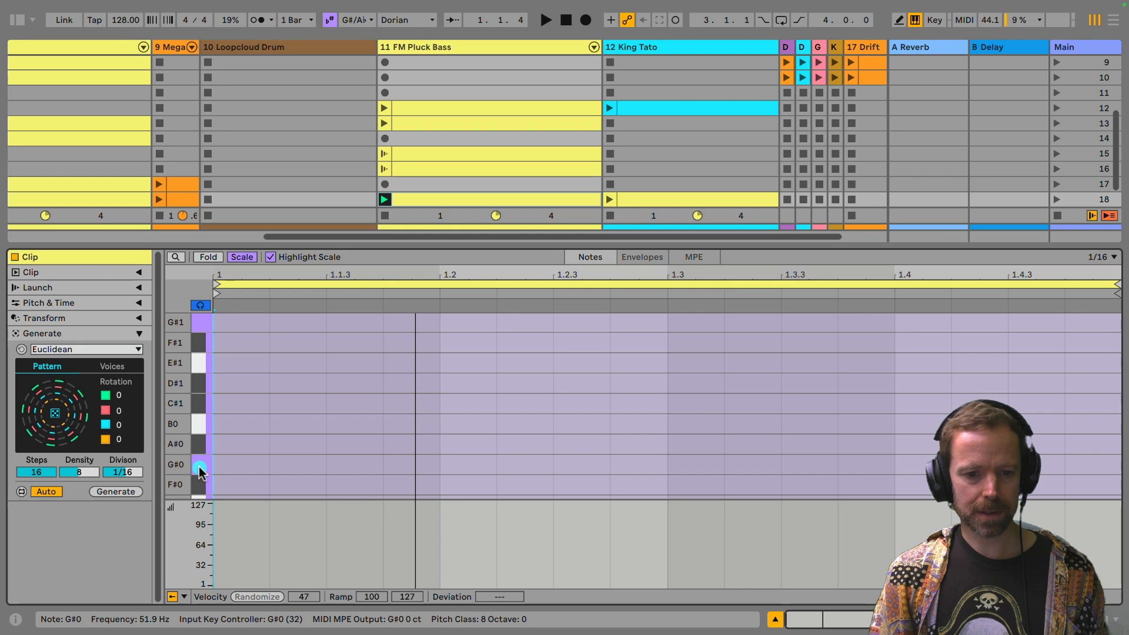
Step: Audition the G#0 and G#1 notes on the piano roll of the empty FM Pluck Bass clip
click(202, 467)
click(201, 323)
click(202, 464)
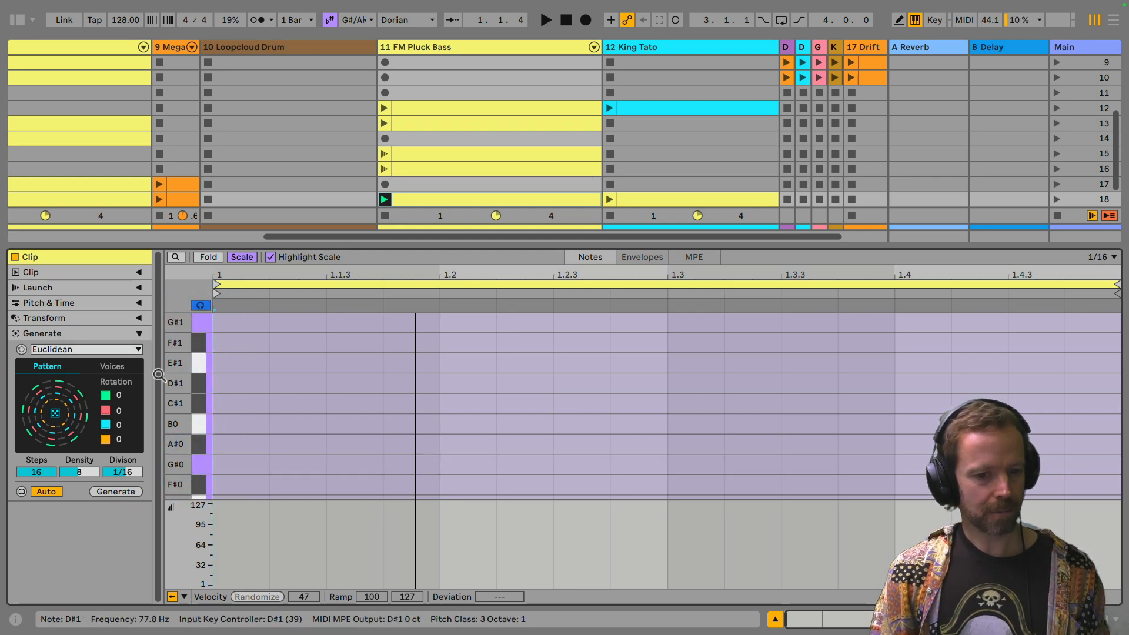
Step: Show the bass clip's Euclidean voices and turn off D#1, D1 and C#1, keeping only the C1 voice active
click(112, 366)
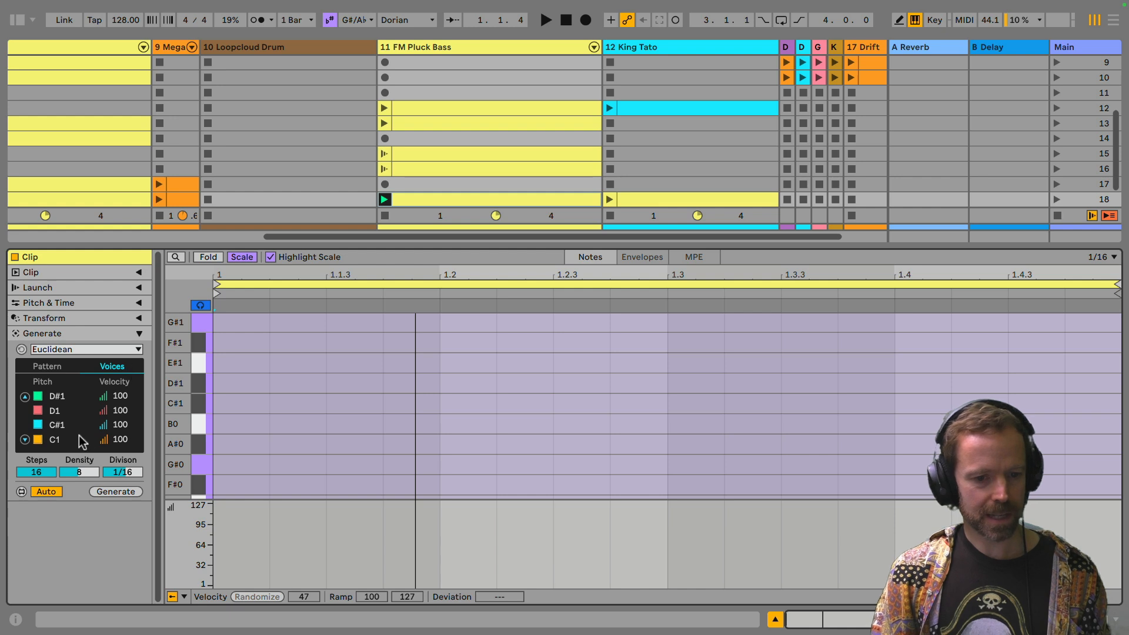
click(38, 395)
click(38, 410)
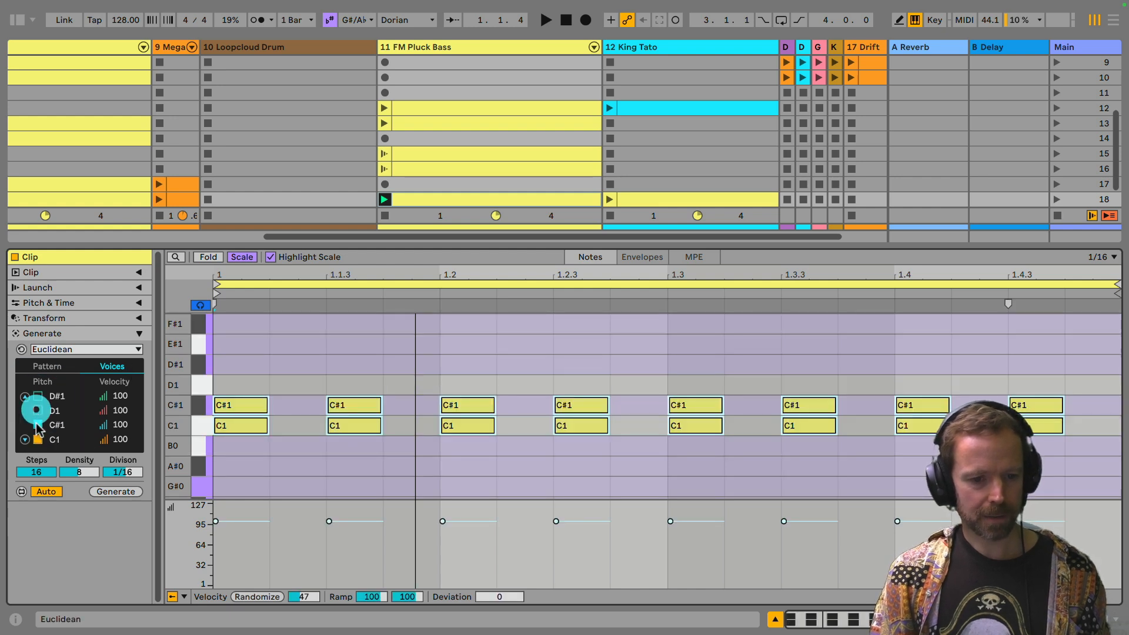
click(38, 425)
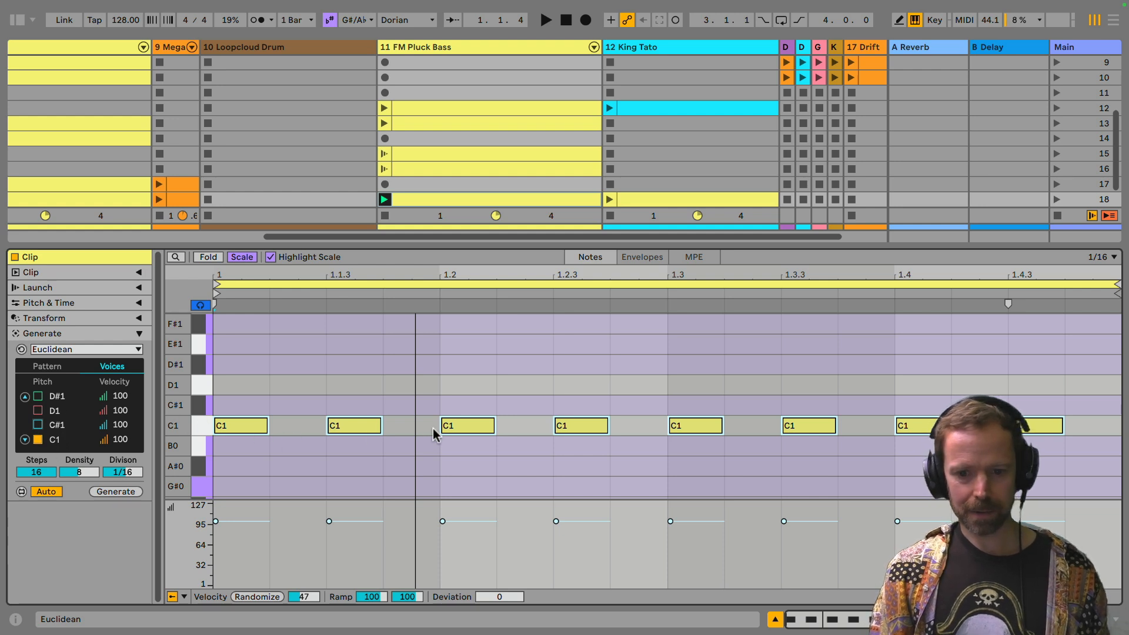
click(38, 439)
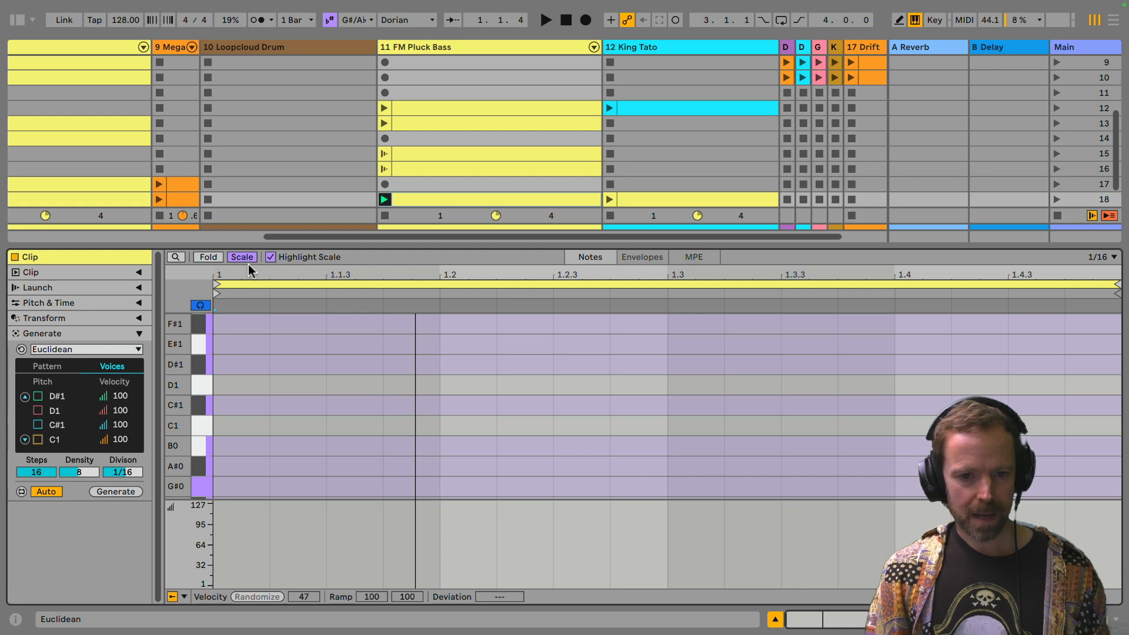
click(37, 439)
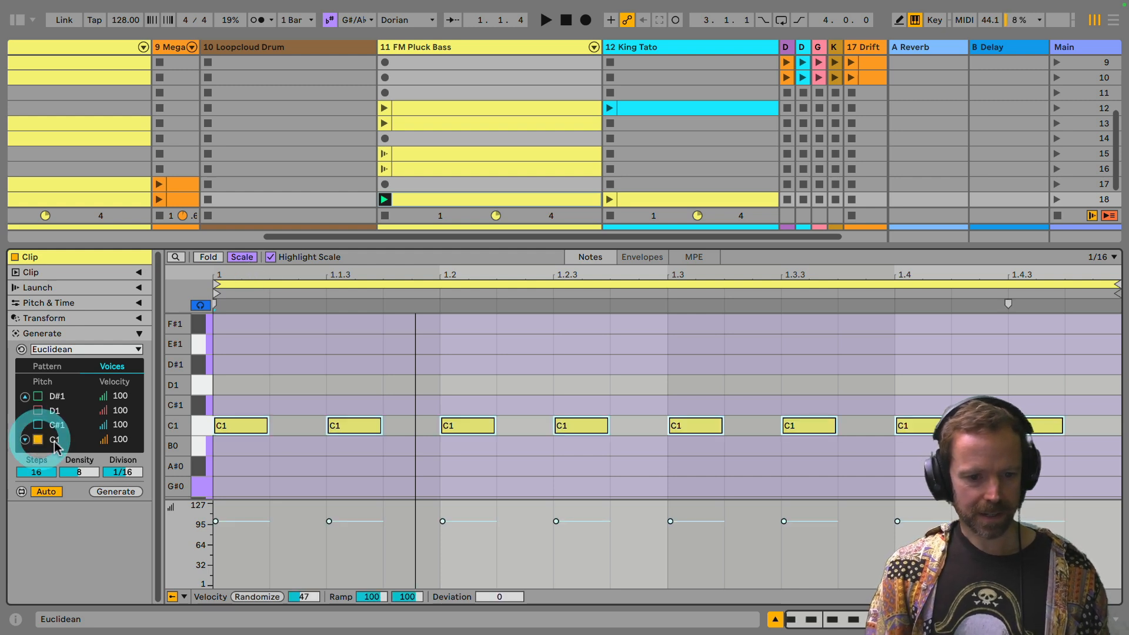
Step: Set the active C1 voice's pitch to G#0 and reapply the piano roll's Scale filter
mouse_move(55, 440)
mouse_down()
mouse_move(54, 461)
mouse_move(55, 448)
mouse_up()
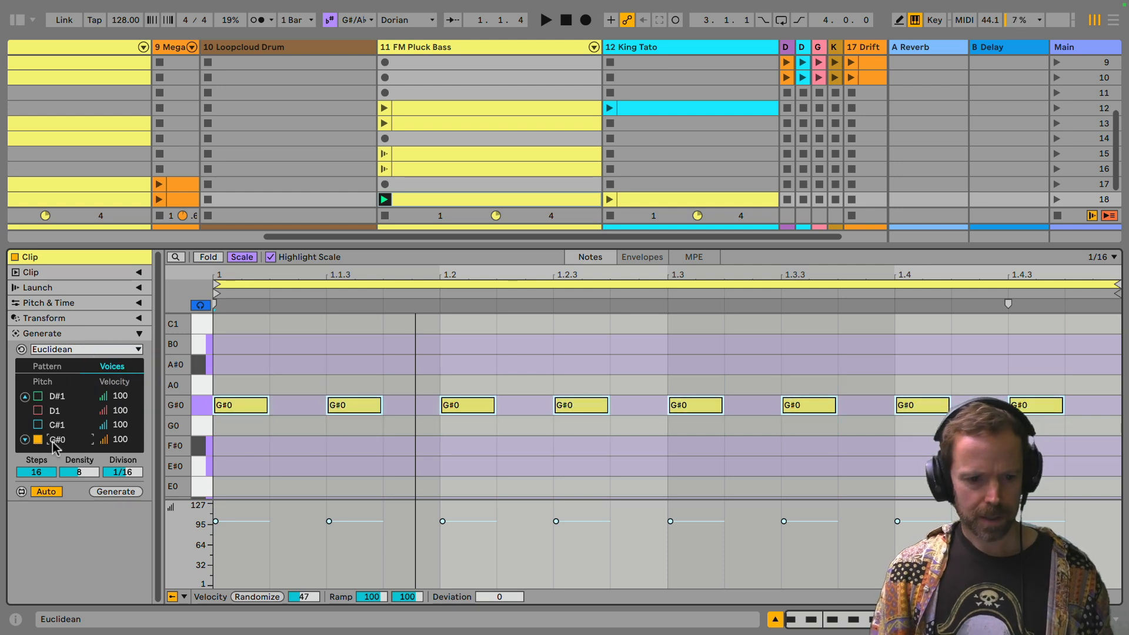
click(243, 259)
click(243, 258)
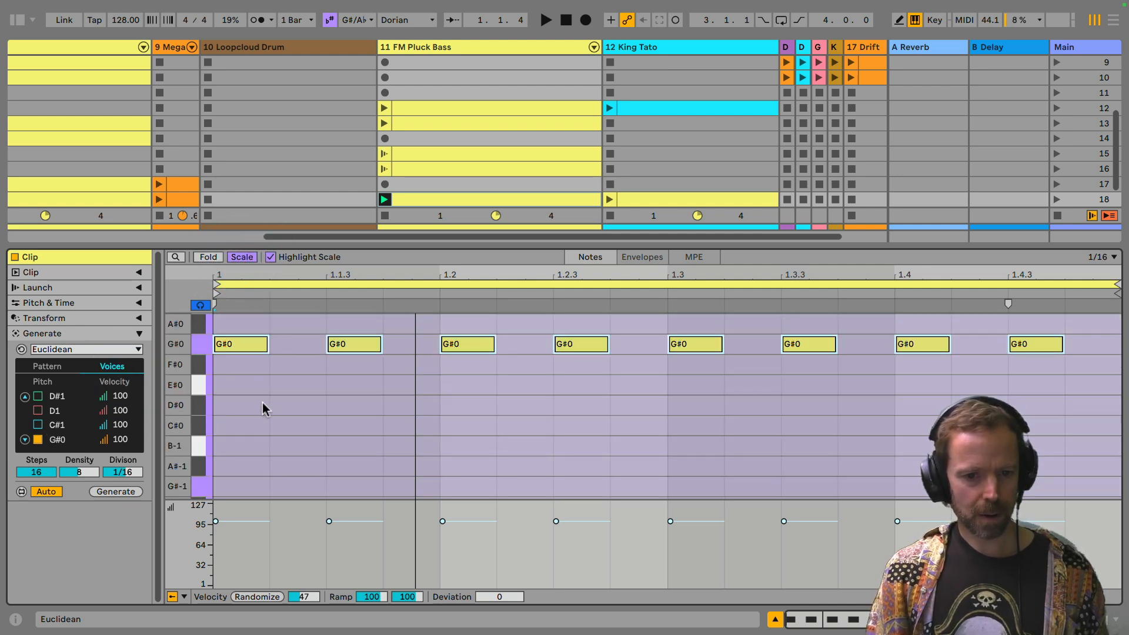
Step: Set the third voice's pitch to G#1 and turn that voice on
scroll(263, 409, up, 3)
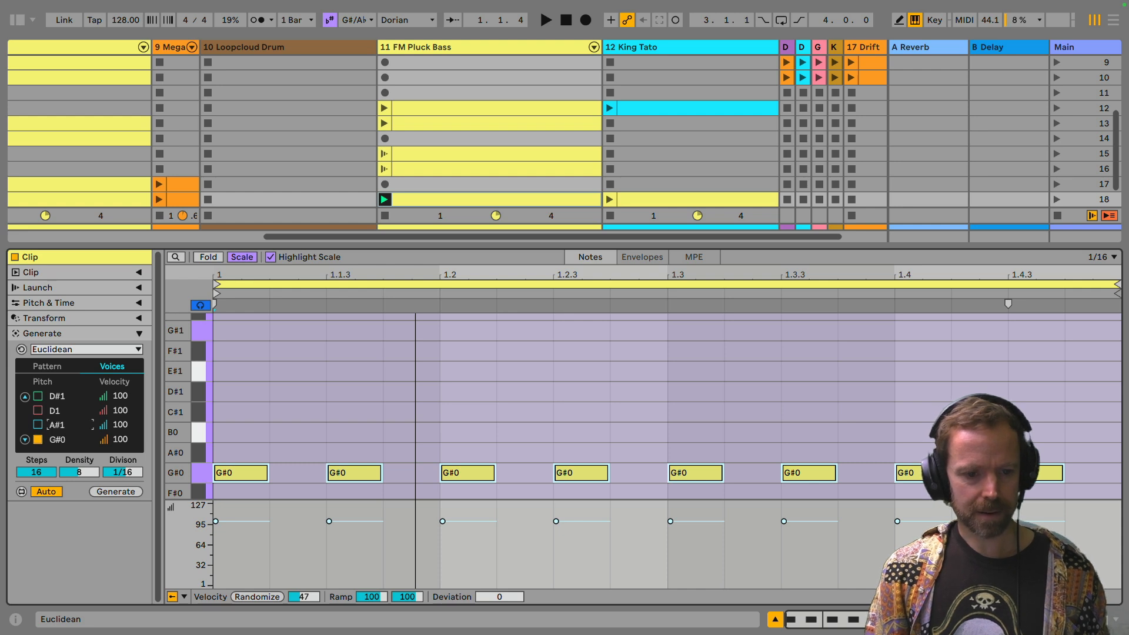
click(52, 426)
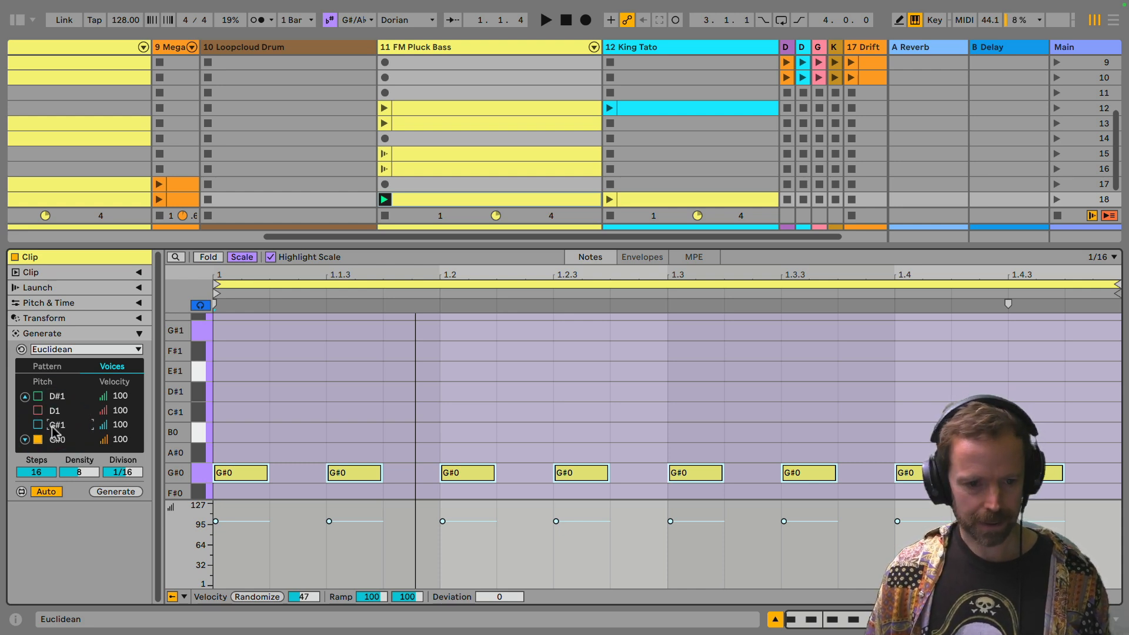
click(37, 424)
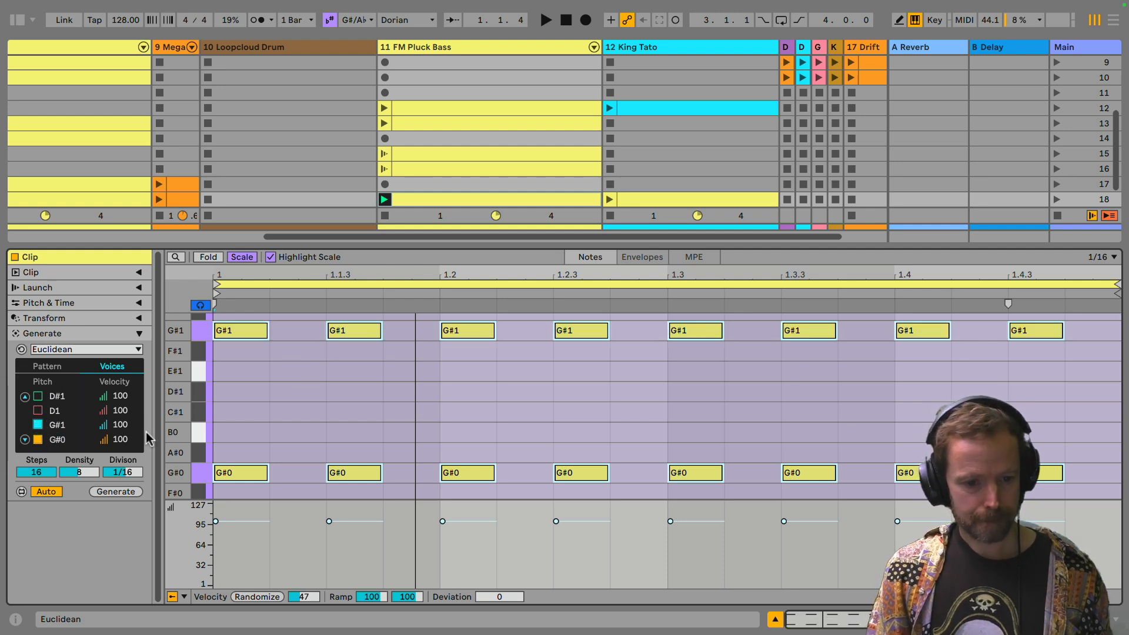
Step: Set the bass pattern to 3 steps with a density of 1
drag(32, 473, 32, 495)
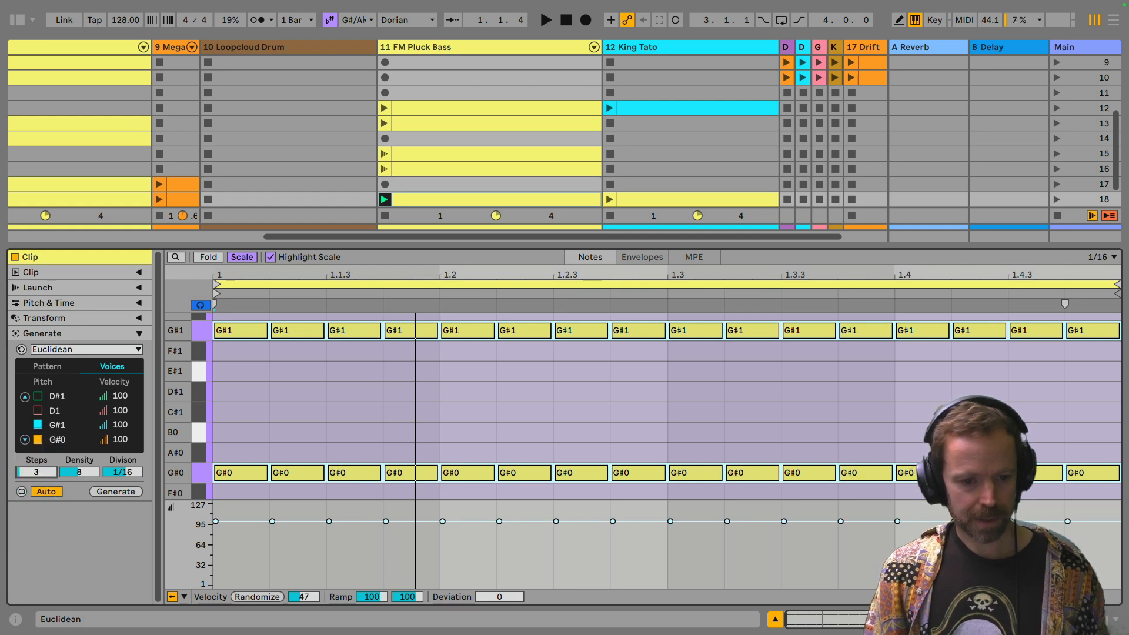
click(80, 472)
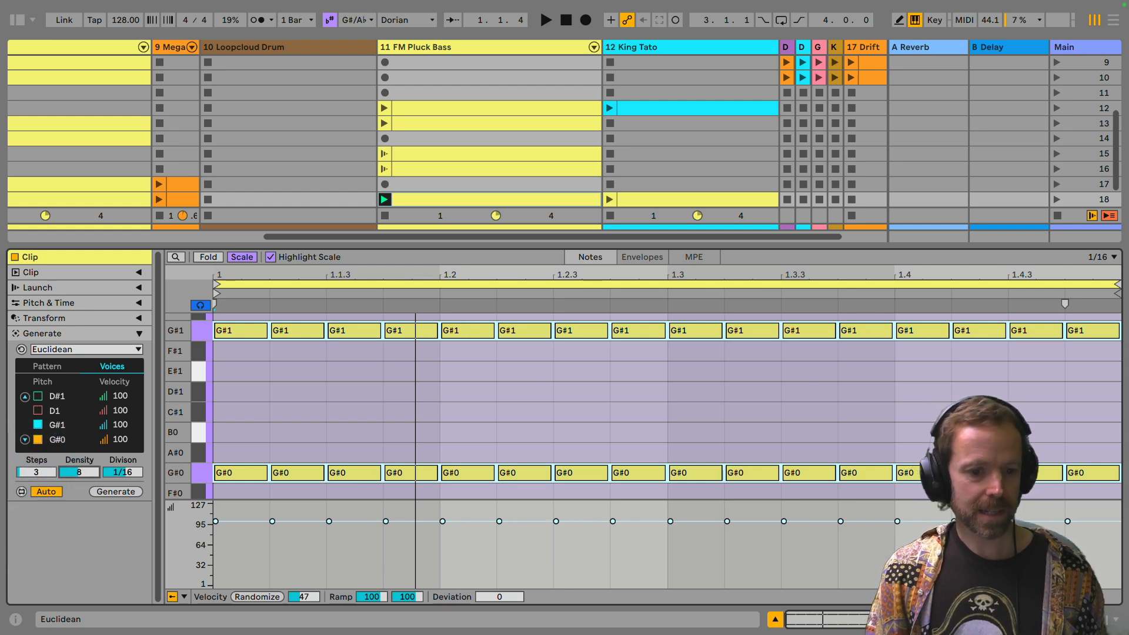
drag(80, 472, 81, 488)
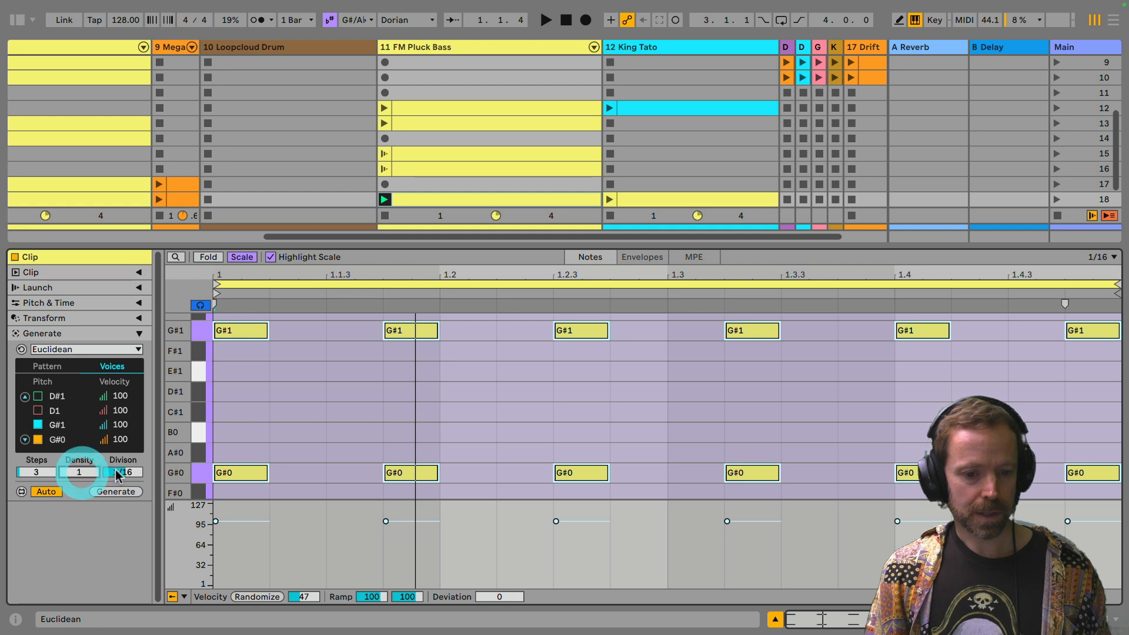
Step: Play the bass clip and randomize the voice rotations repeatedly to audition alternating G#0 and G#1 patterns
click(56, 367)
drag(57, 413, 58, 417)
key(space)
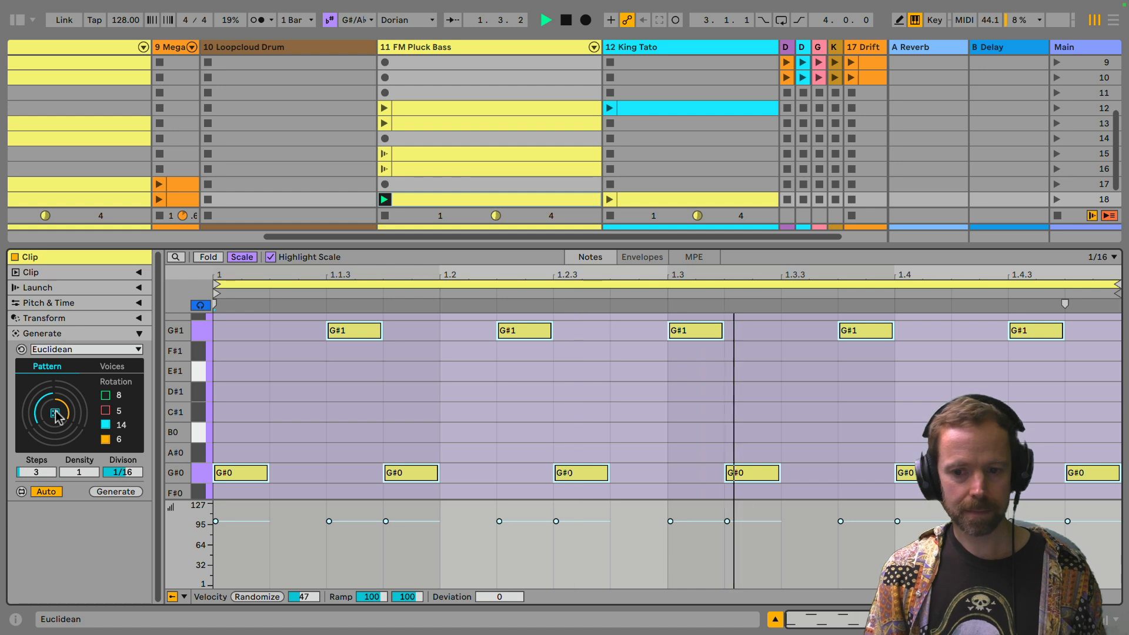
click(56, 415)
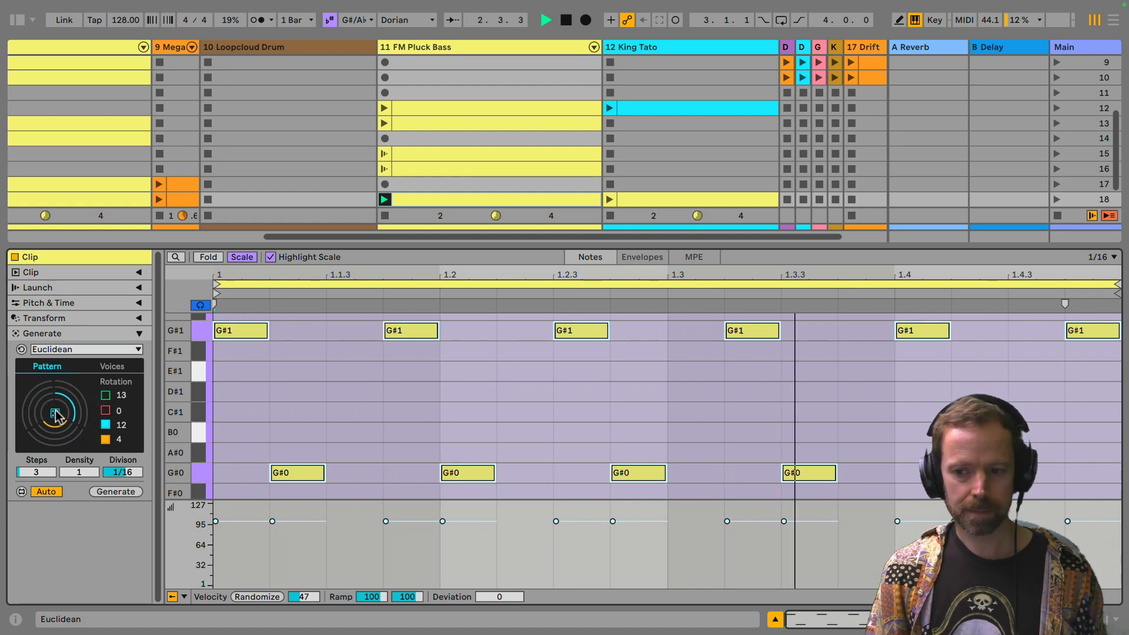
click(56, 415)
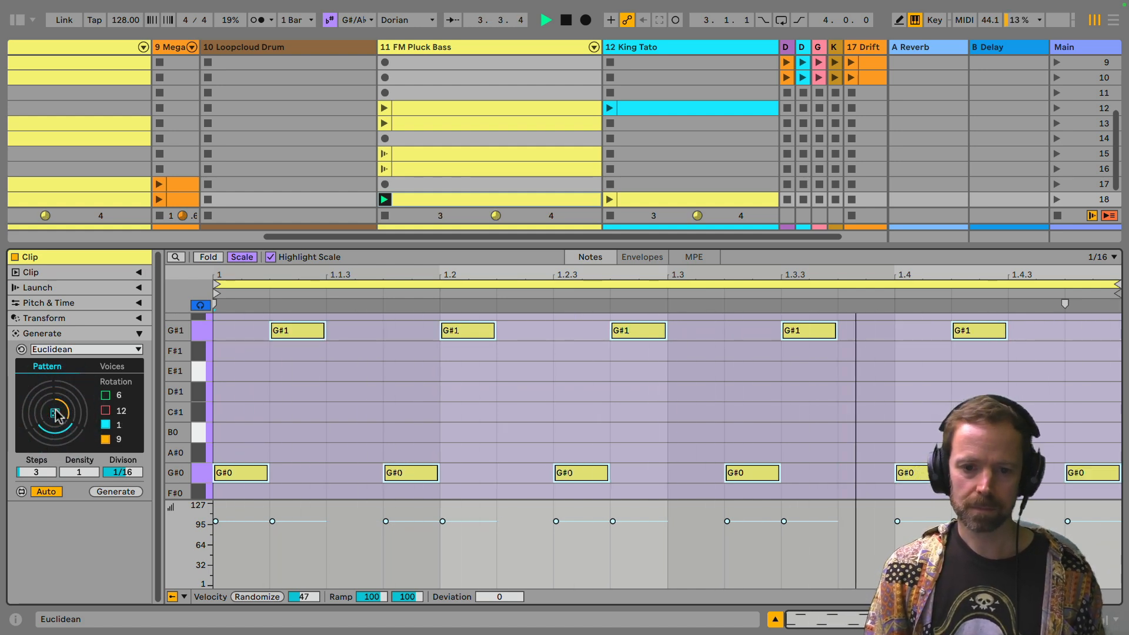
click(56, 415)
click(56, 414)
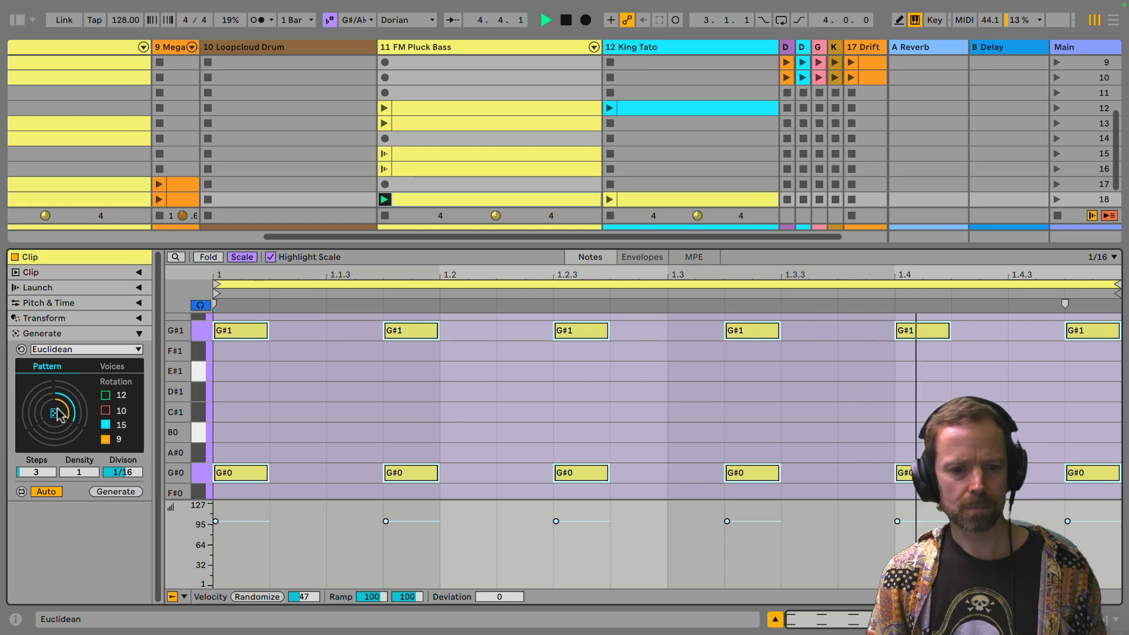
click(56, 415)
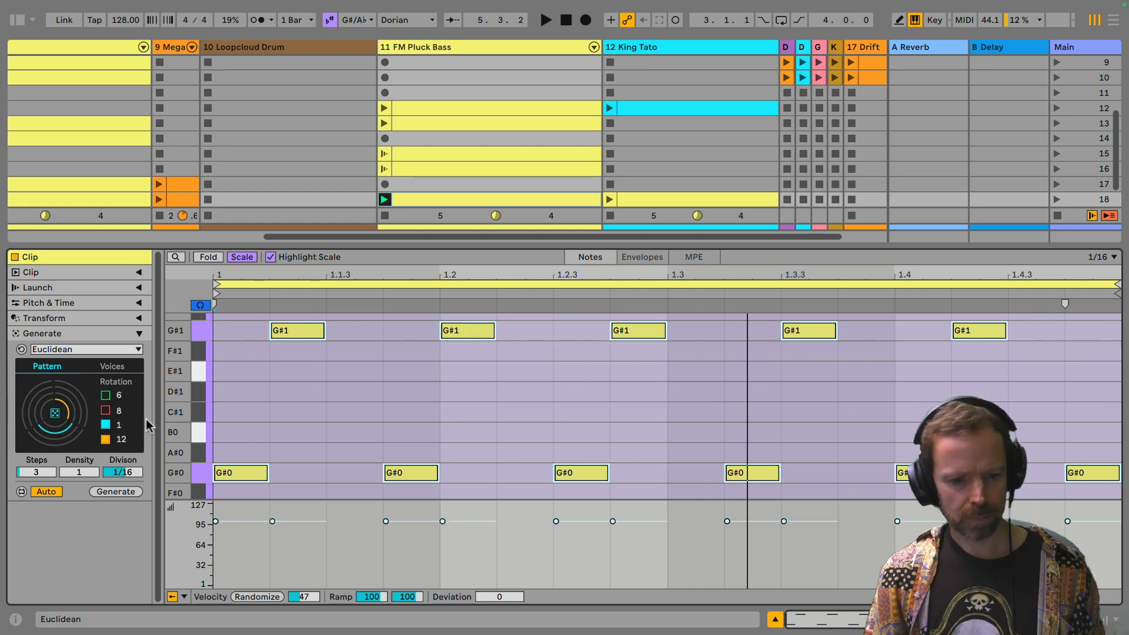
Step: Set the G#1 voice's pitch to G#0 with velocity 40, and the fourth voice's velocity to 120
click(113, 367)
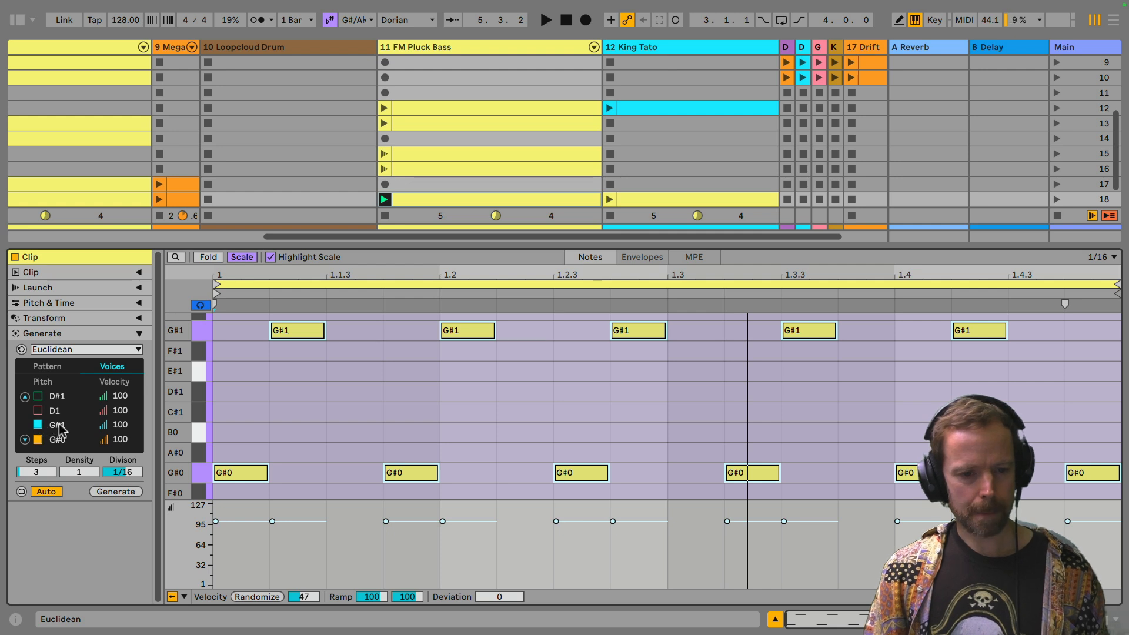
drag(54, 433, 88, 425)
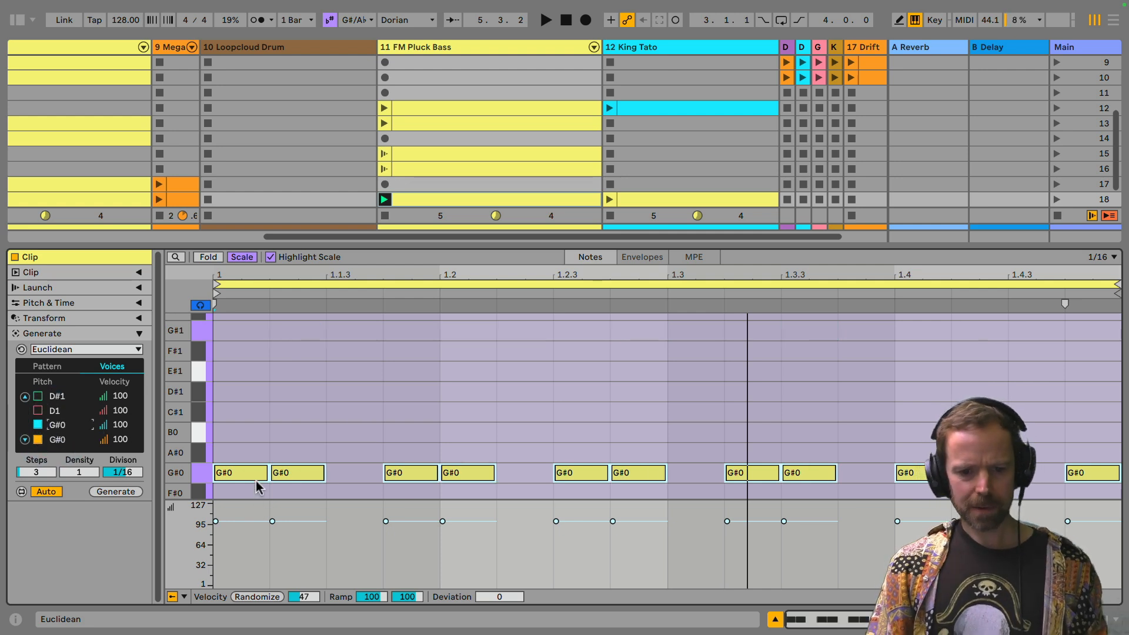
scroll(310, 432, down, 2)
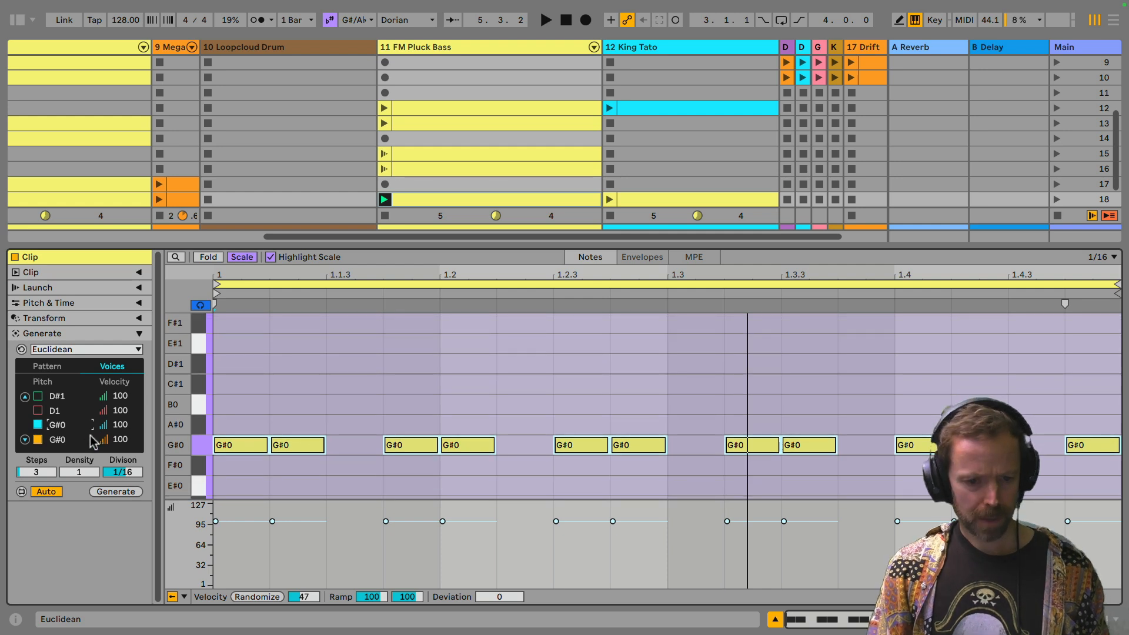
drag(120, 425, 124, 439)
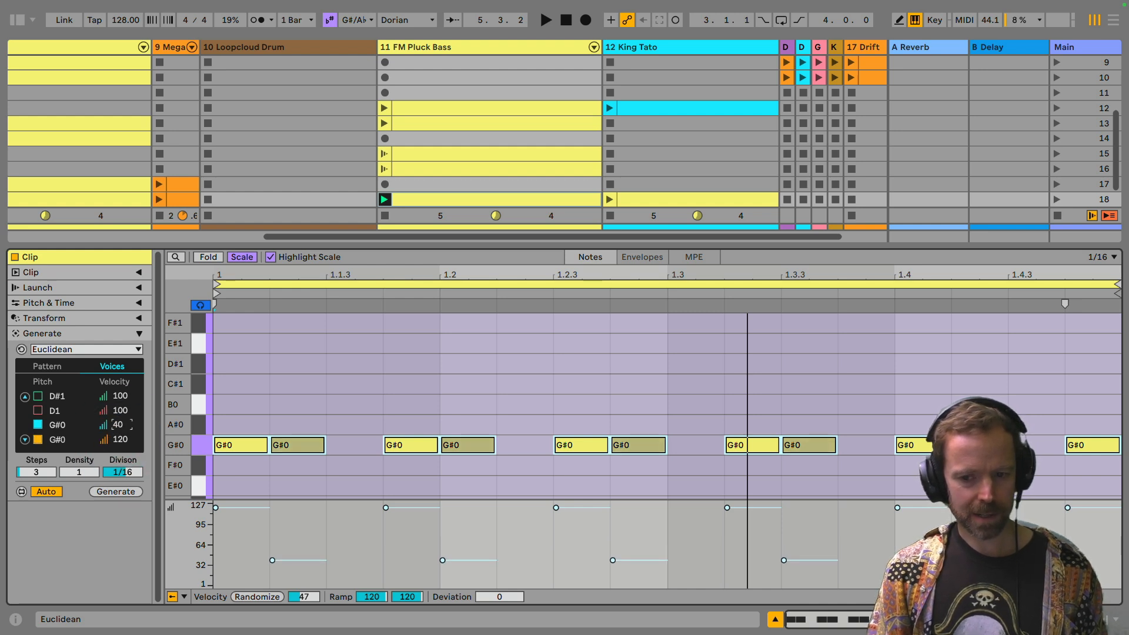
Step: Play the clip and randomize the rotations several times to audition the two G#0 voices with different velocities
key(space)
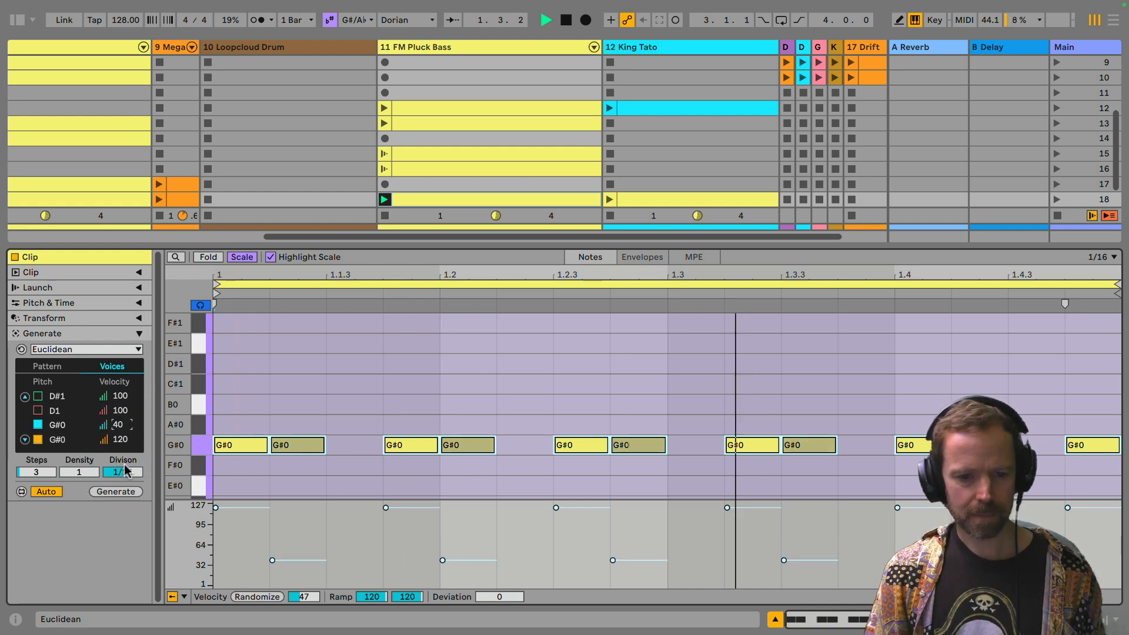
click(49, 366)
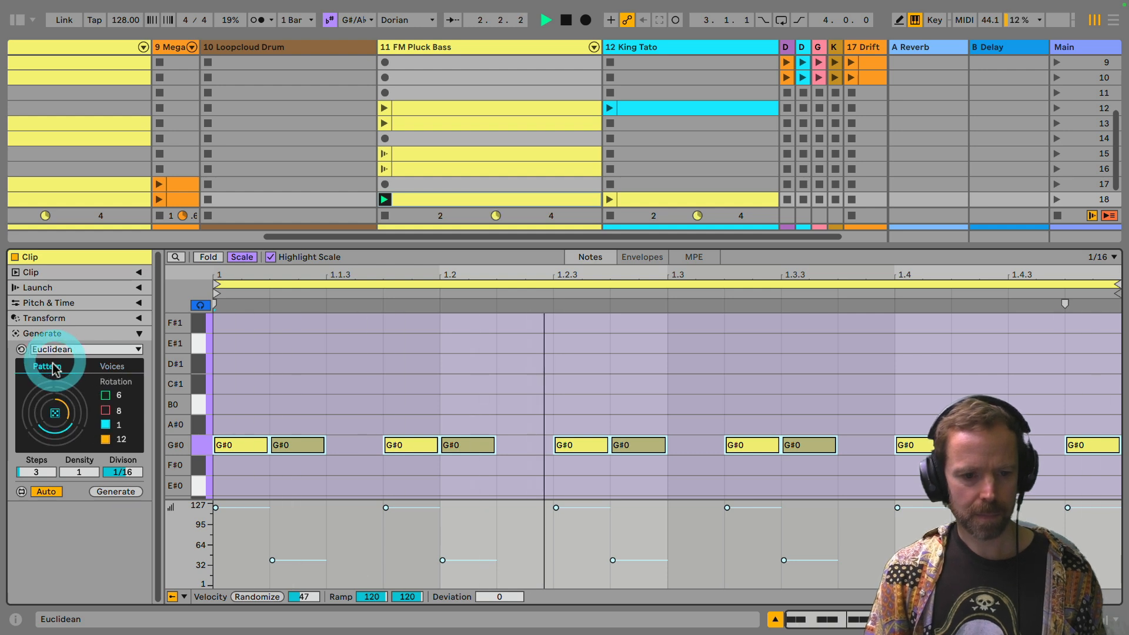
click(55, 413)
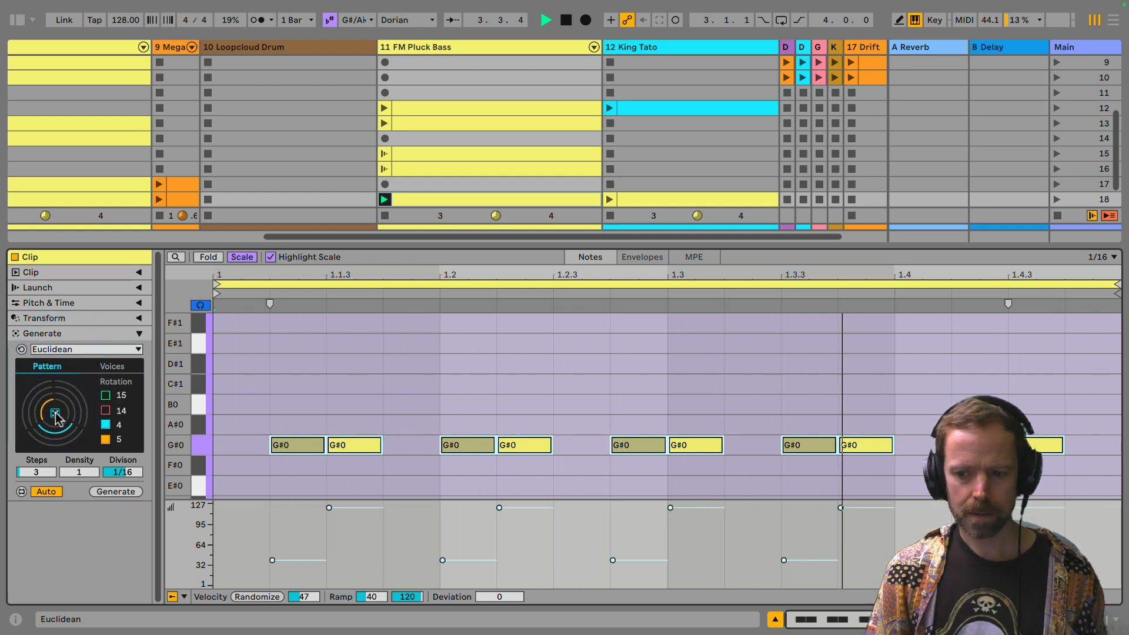
click(56, 413)
click(55, 413)
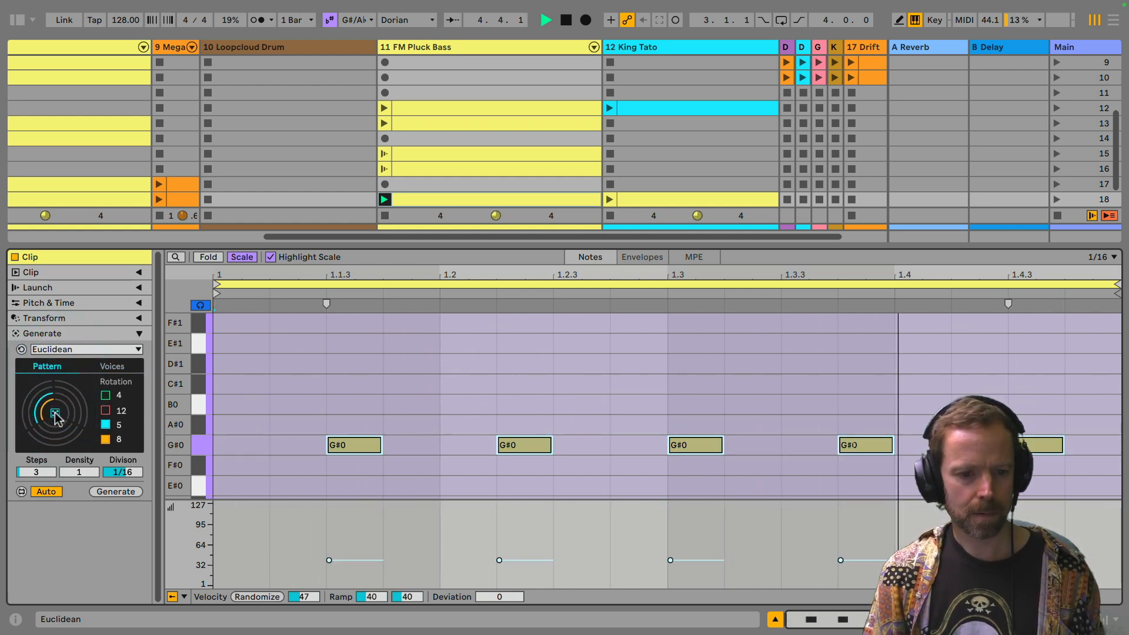
Step: Randomize the voice rotations once more and set the bass pattern to 5 steps with a density of 2
click(55, 414)
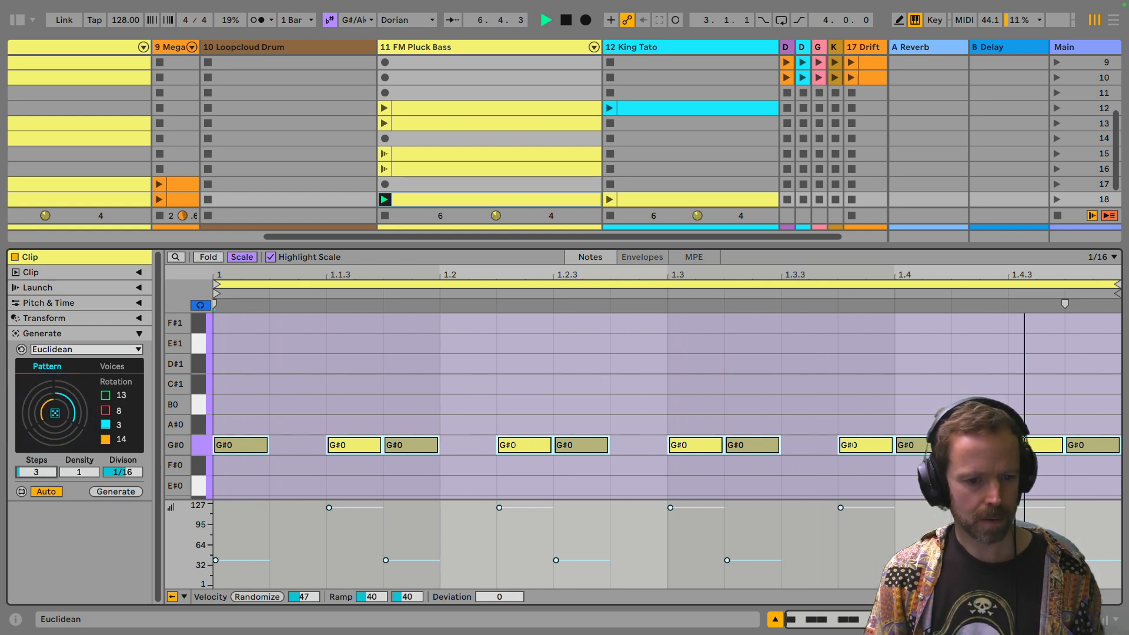
drag(50, 467, 82, 478)
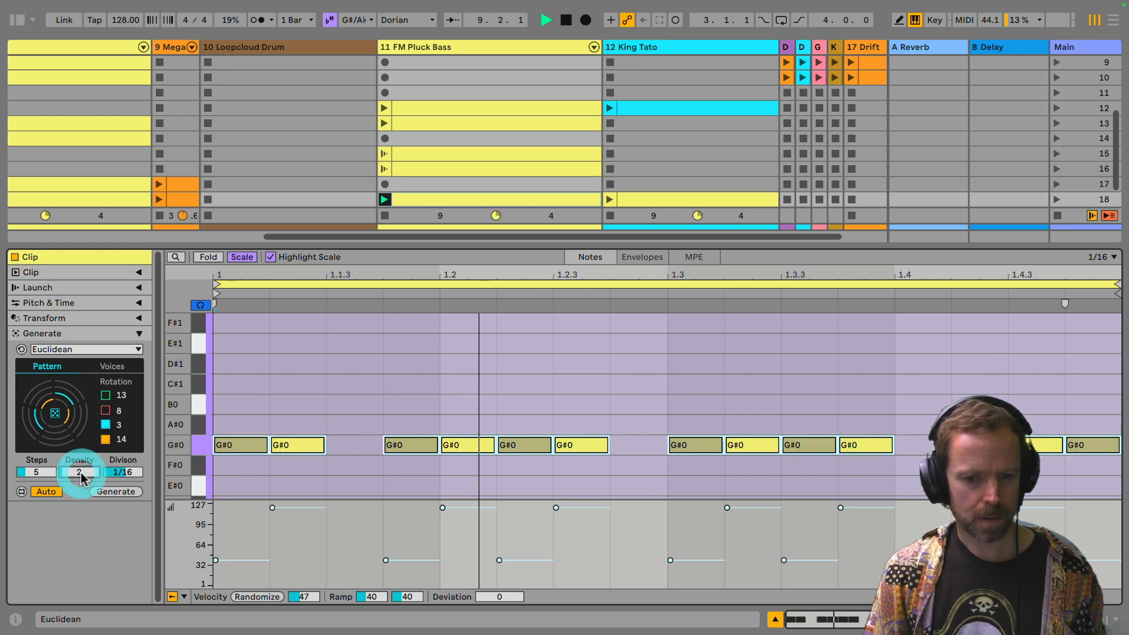
Step: Randomize the voice rotations repeatedly during playback to audition variations of the 5-step, density 2 bass pattern
click(54, 413)
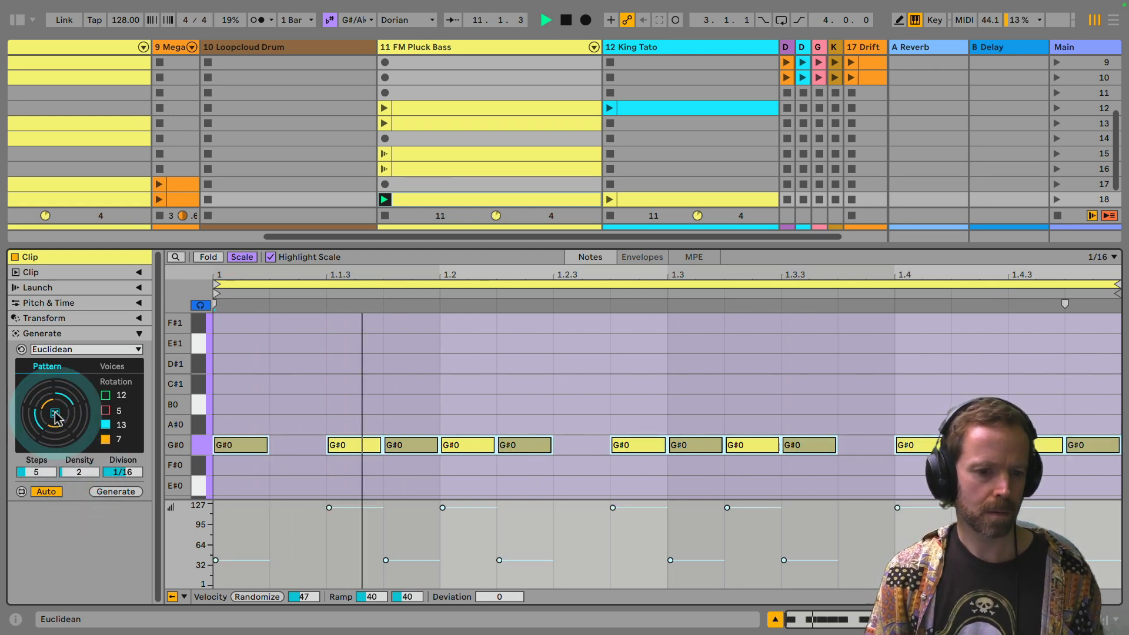
click(55, 414)
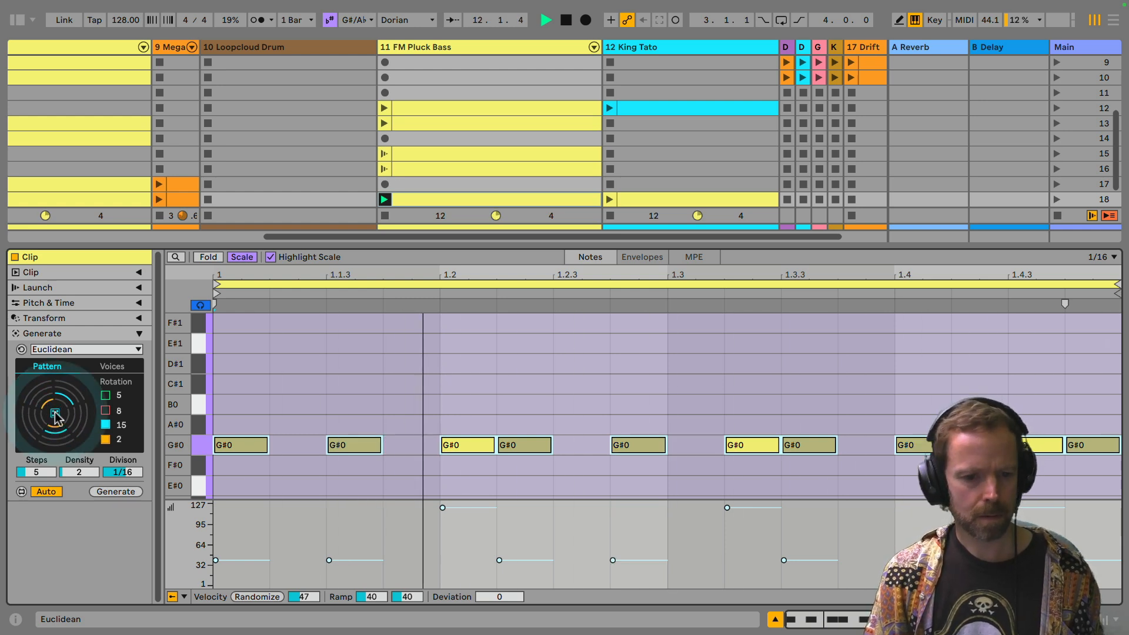
click(55, 414)
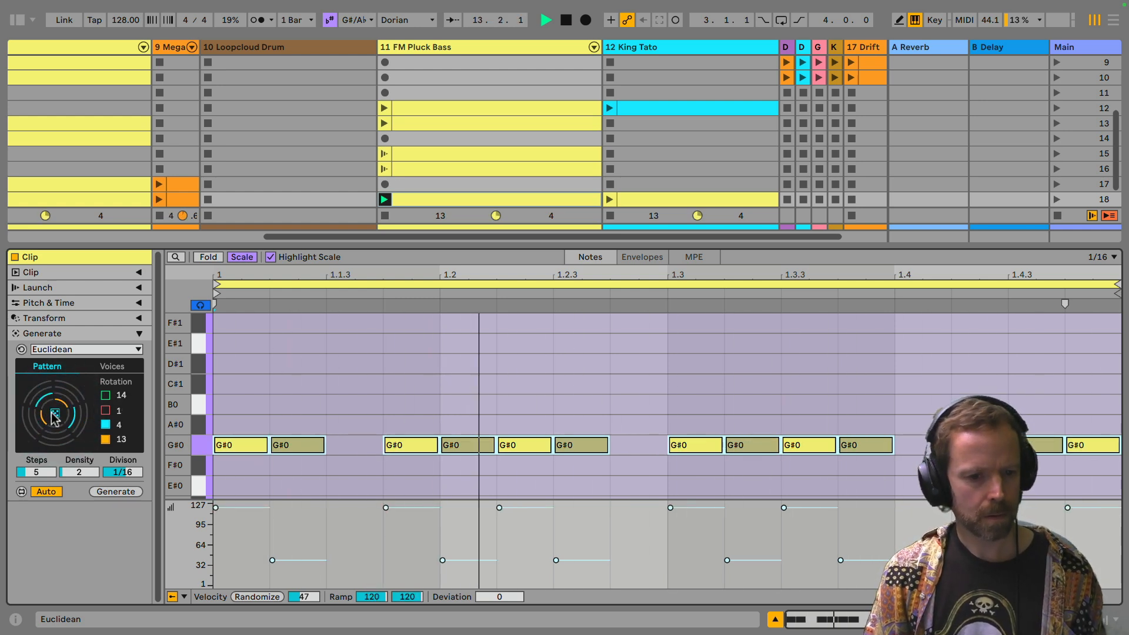
click(54, 414)
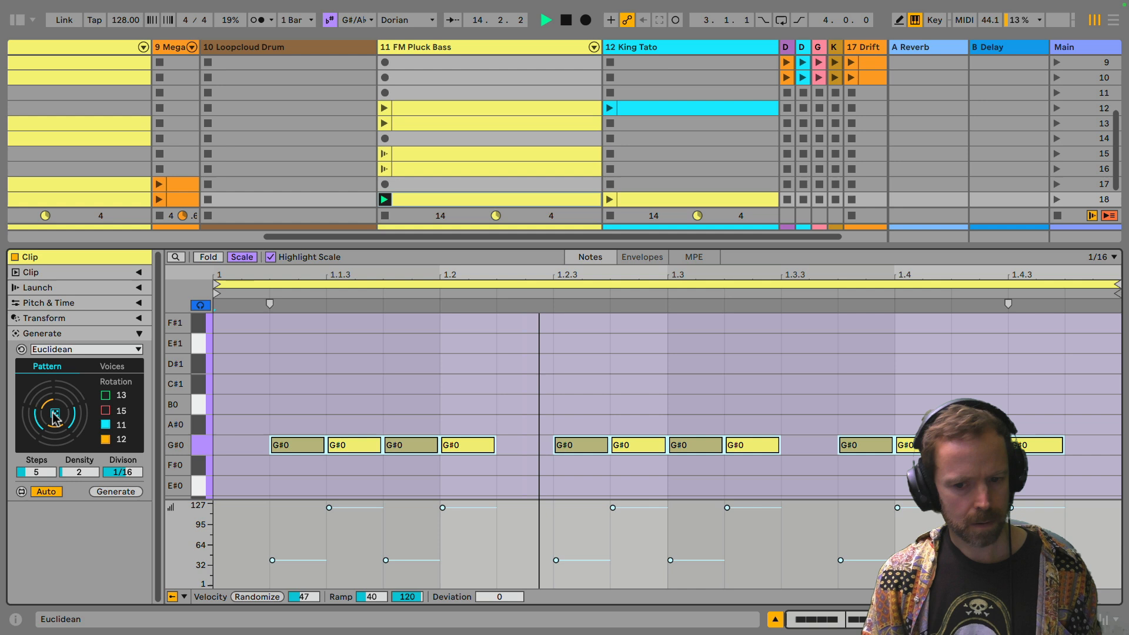
click(55, 414)
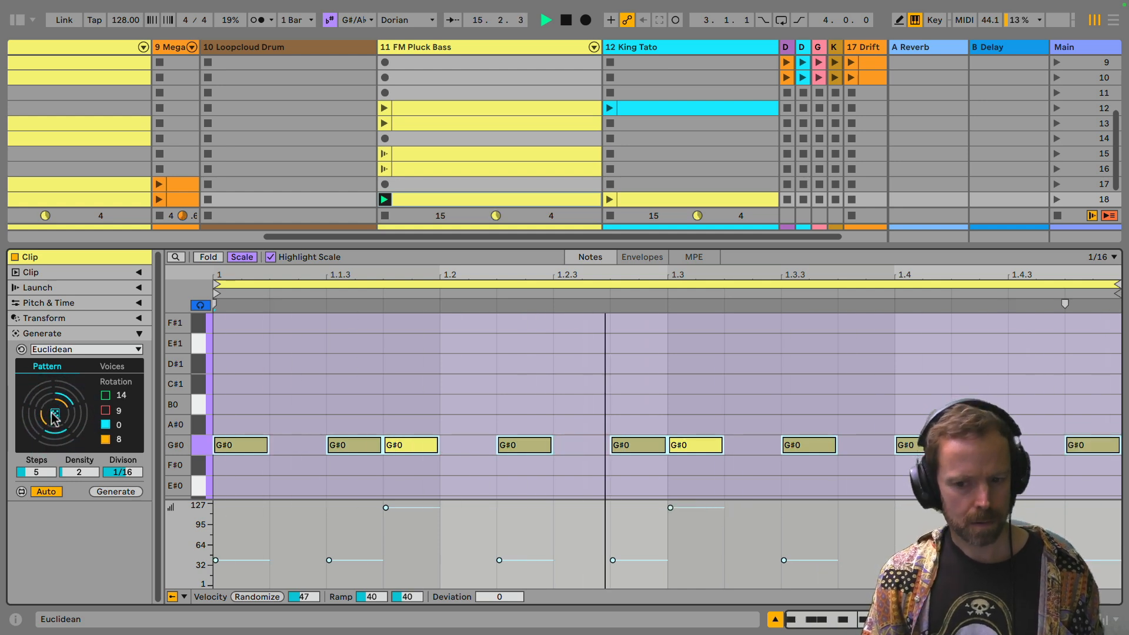
click(54, 414)
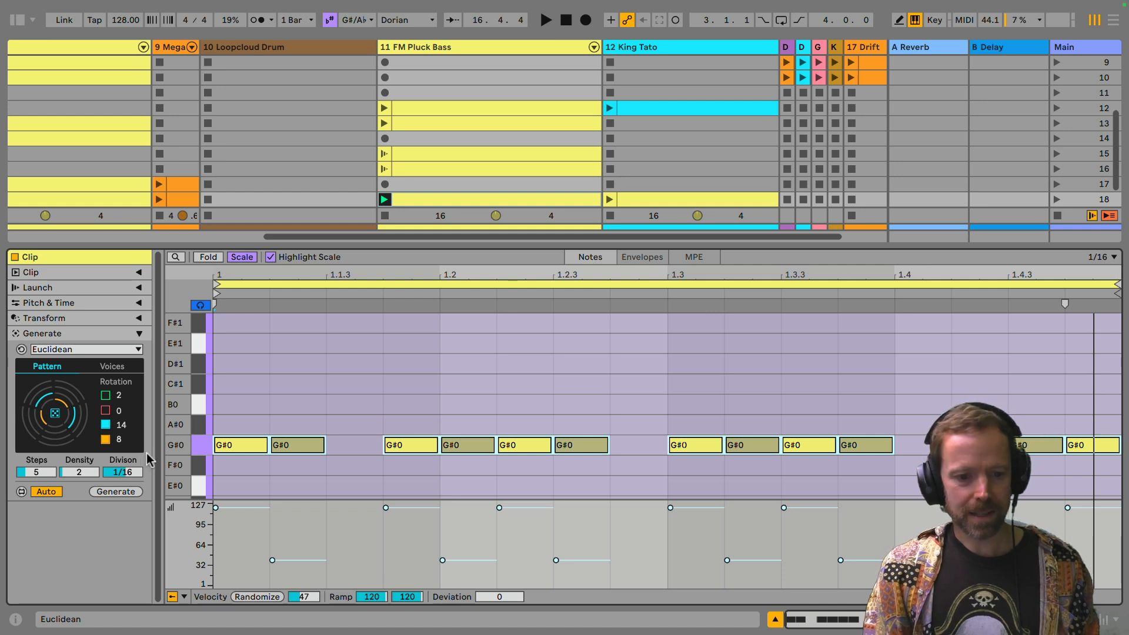
Step: Enable the Euclidean generator's second voice with its pitch at F#1 and its velocity at 90
click(112, 366)
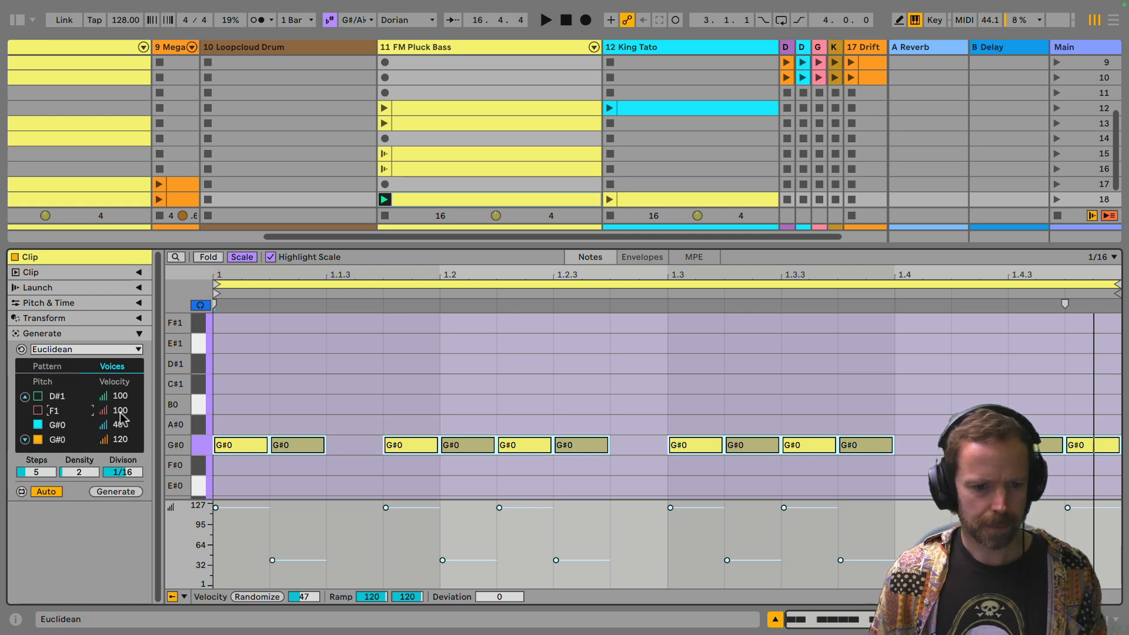
scroll(287, 392, up, 2)
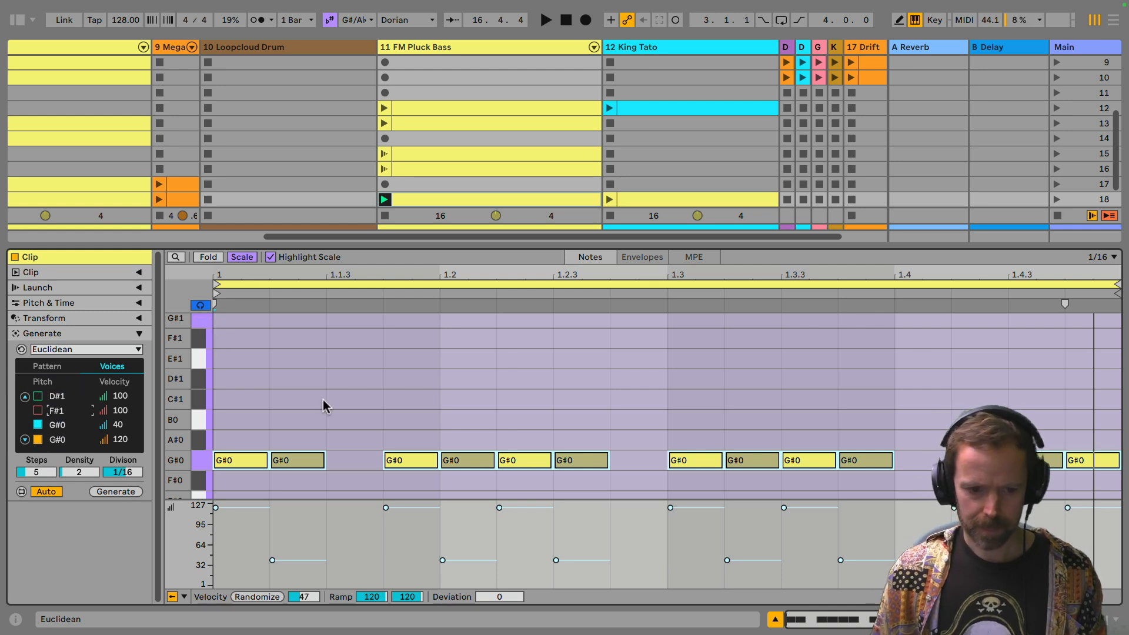
click(38, 410)
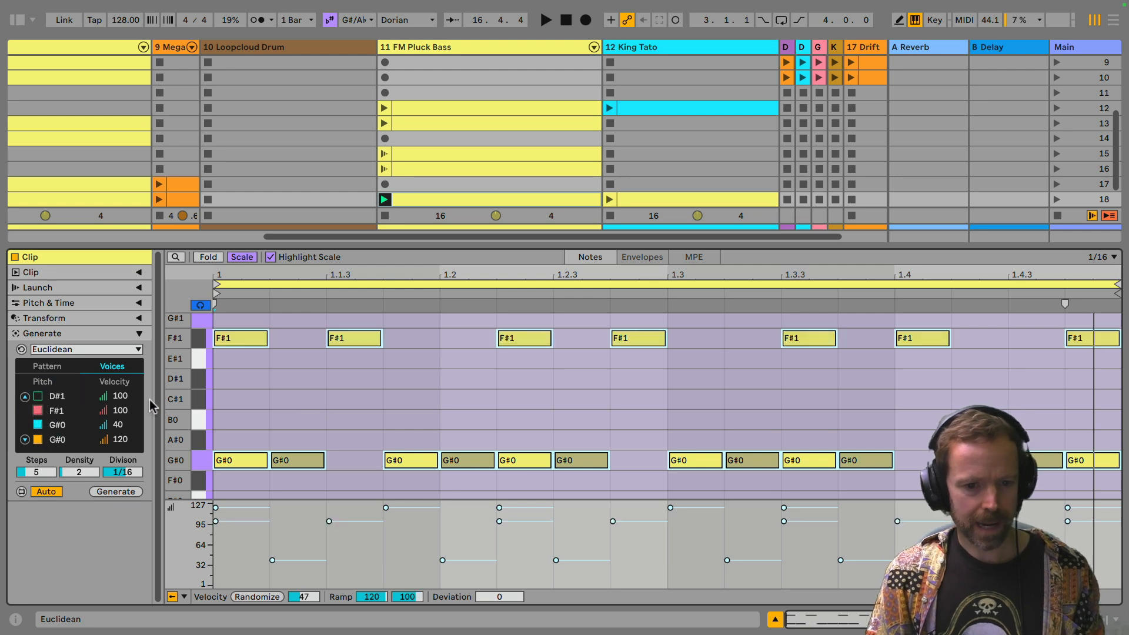
drag(120, 411, 120, 417)
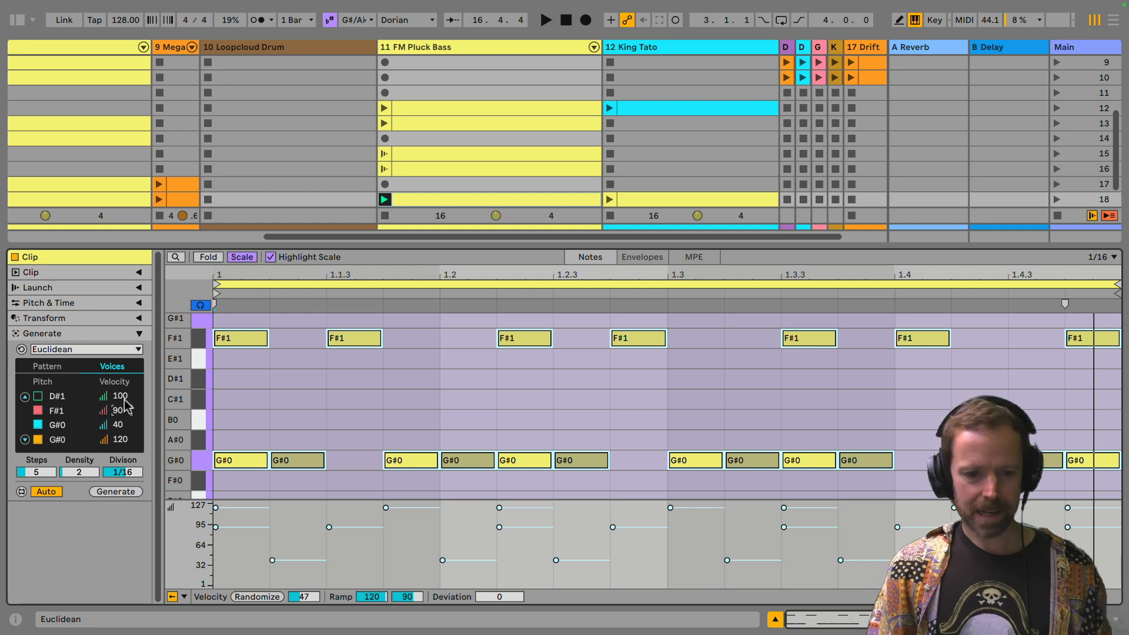
click(113, 500)
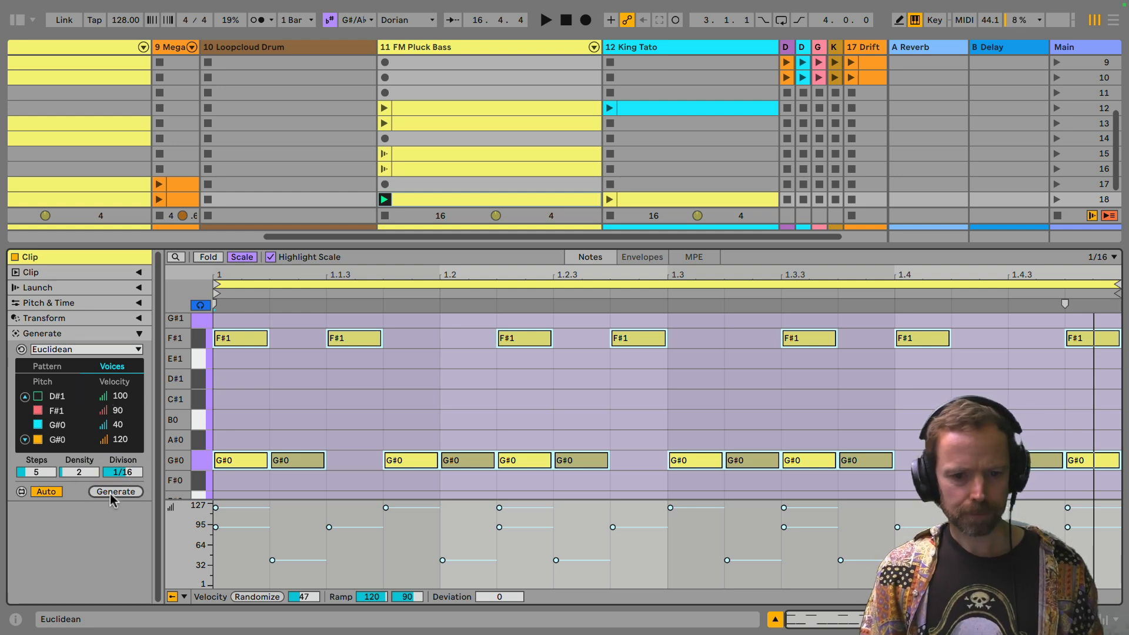
Step: Play the clip, randomize the rotations several times to audition the F#1 voice against the two G#0 voices, and stop playback
key(space)
click(55, 361)
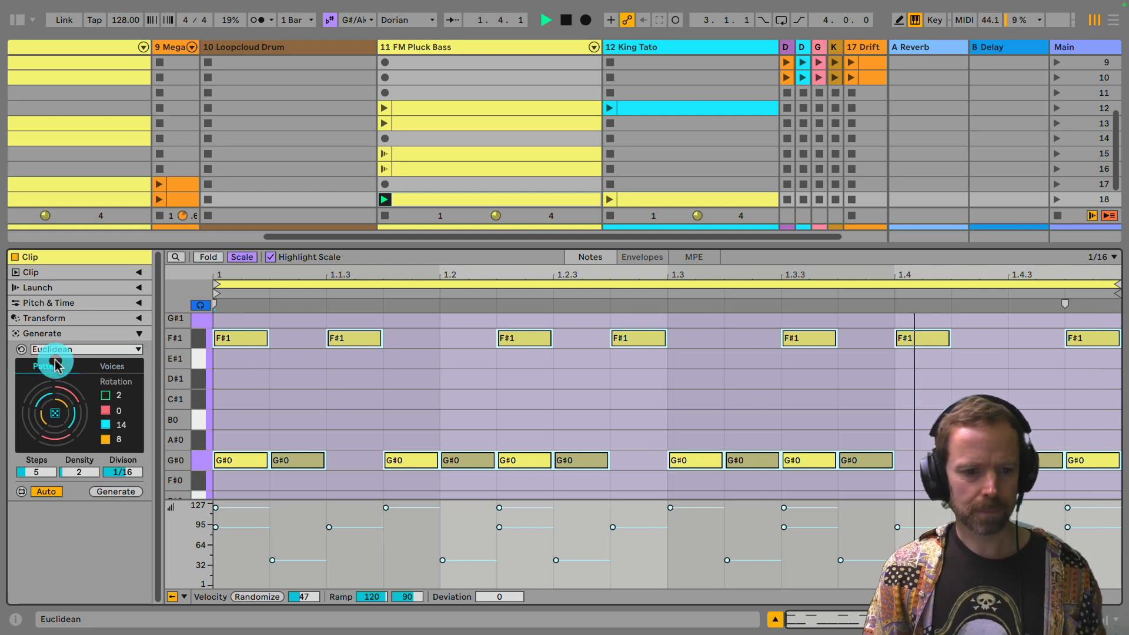
click(57, 414)
click(57, 414)
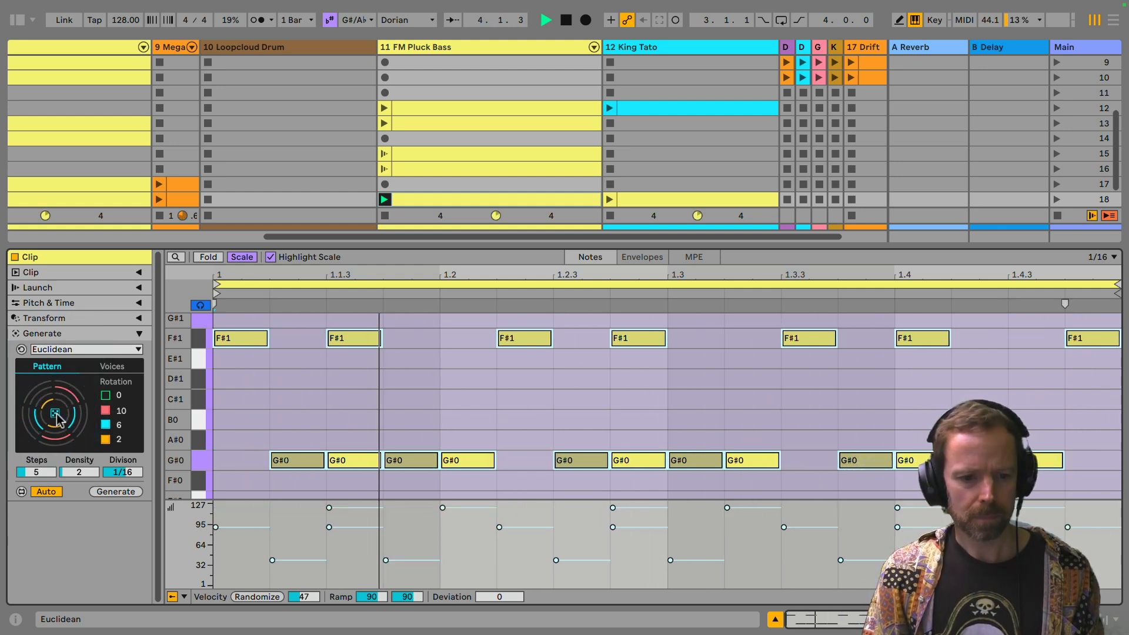
click(57, 414)
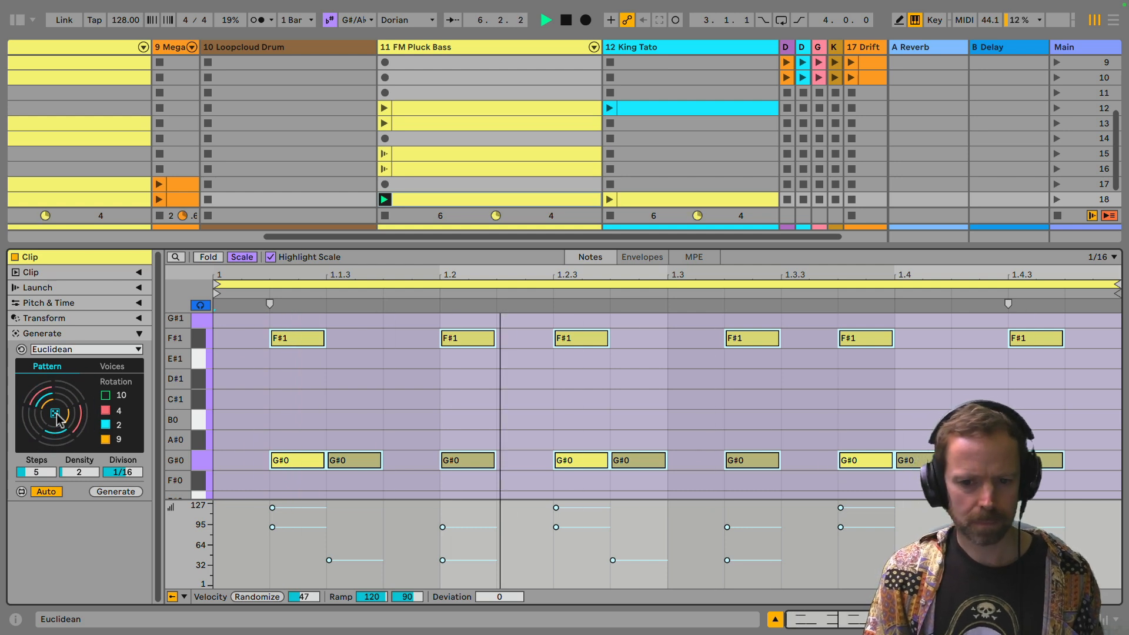
click(55, 414)
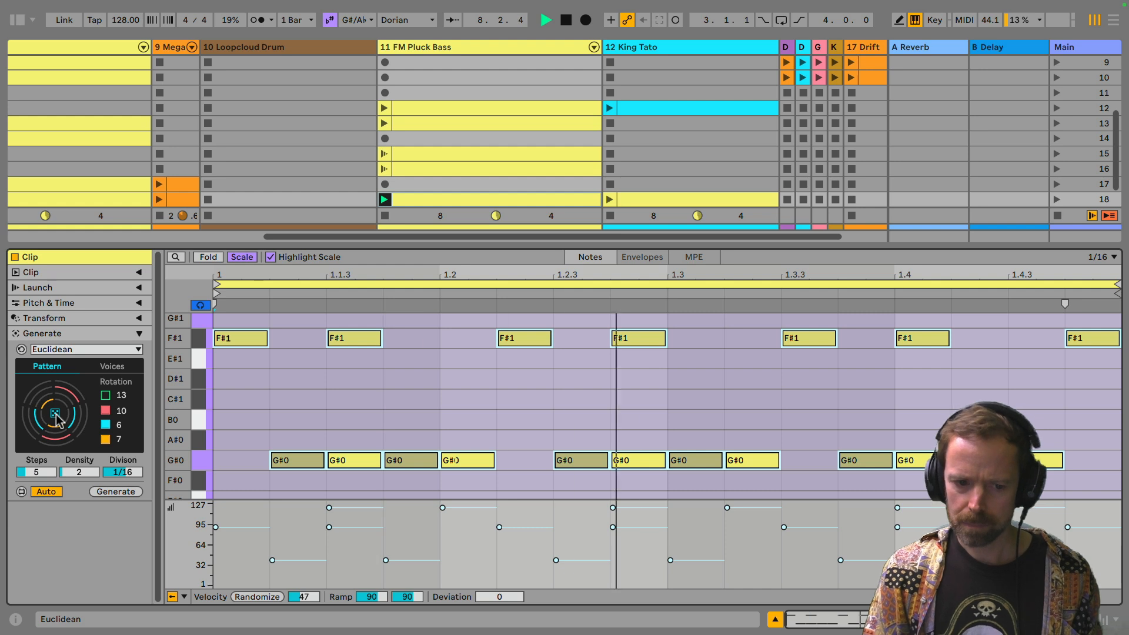
key(space)
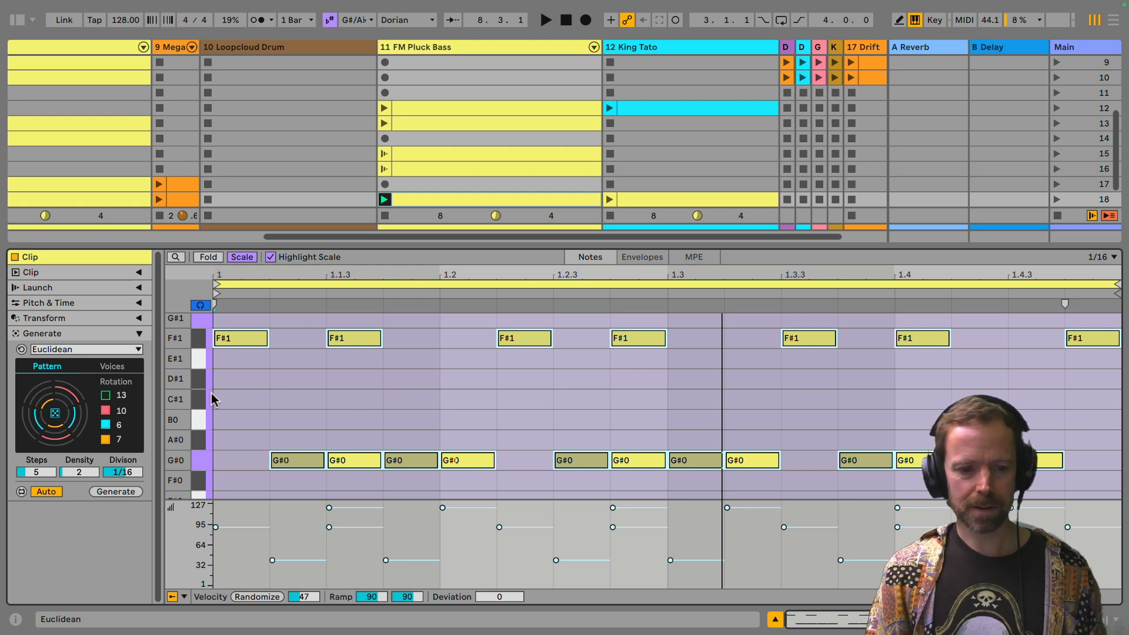
Step: Restart playback and randomize the rotations three more times to audition further three-voice bass patterns
key(space)
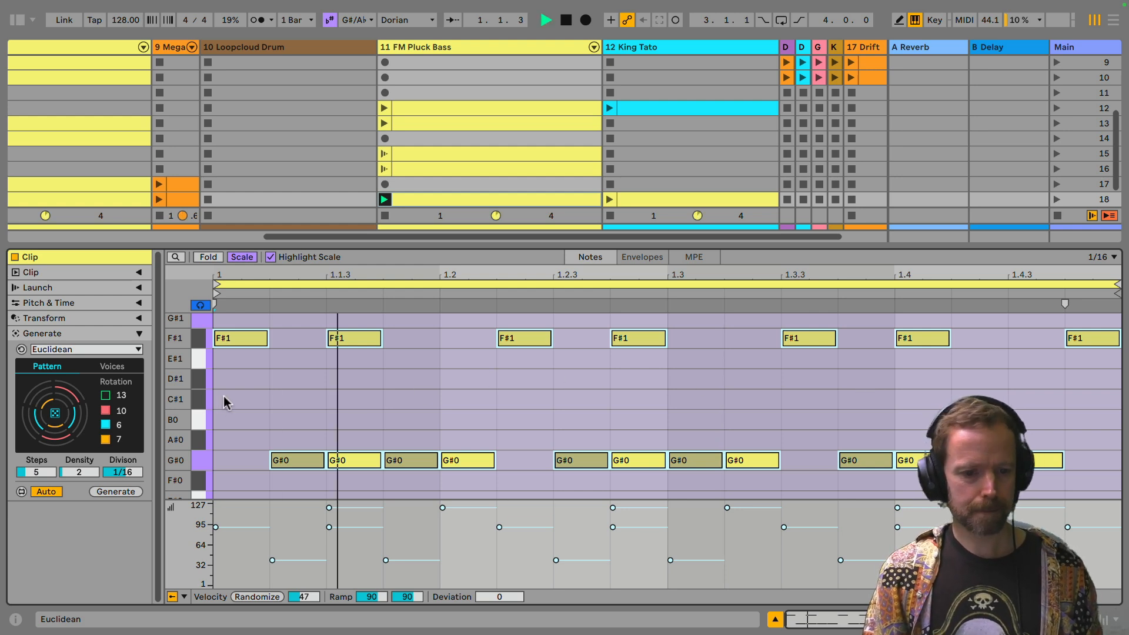
click(56, 416)
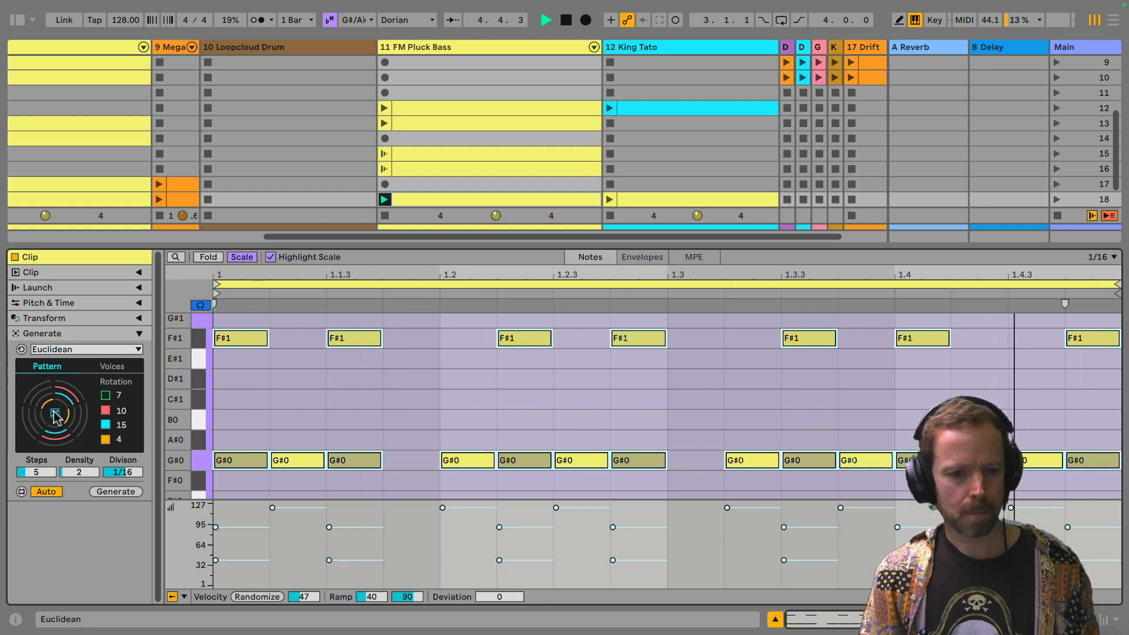
click(56, 415)
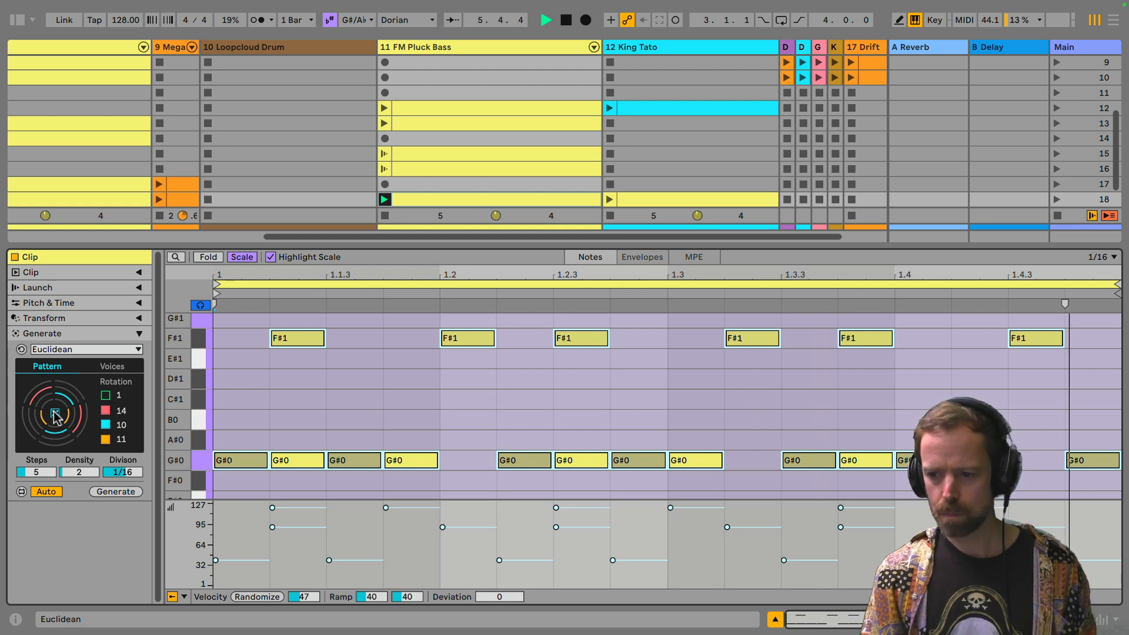
click(56, 415)
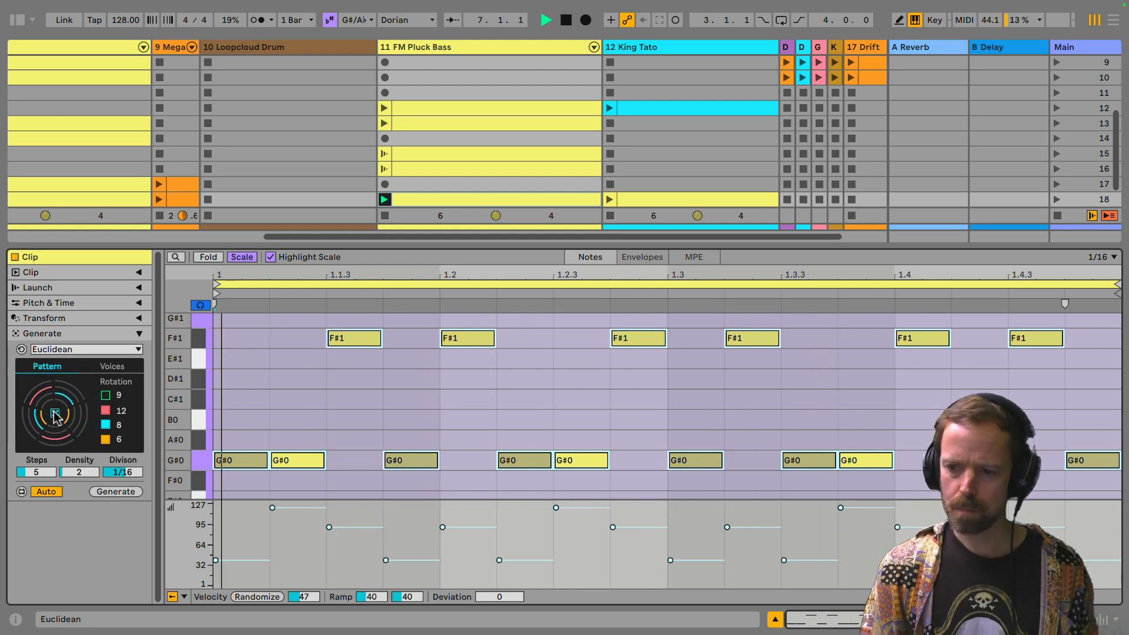
Step: Try lowering the second voice's pitch to D#1 and C#1 while the clip plays
click(112, 366)
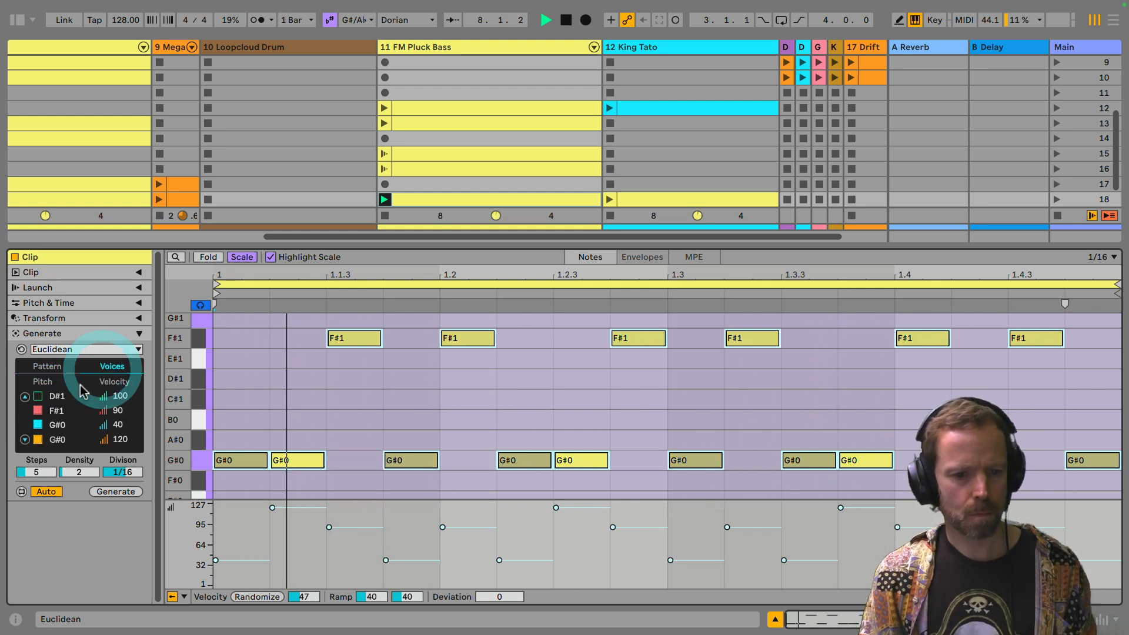
drag(62, 411, 62, 405)
key(Down)
key(Down)
key(Down)
key(Down)
key(Down)
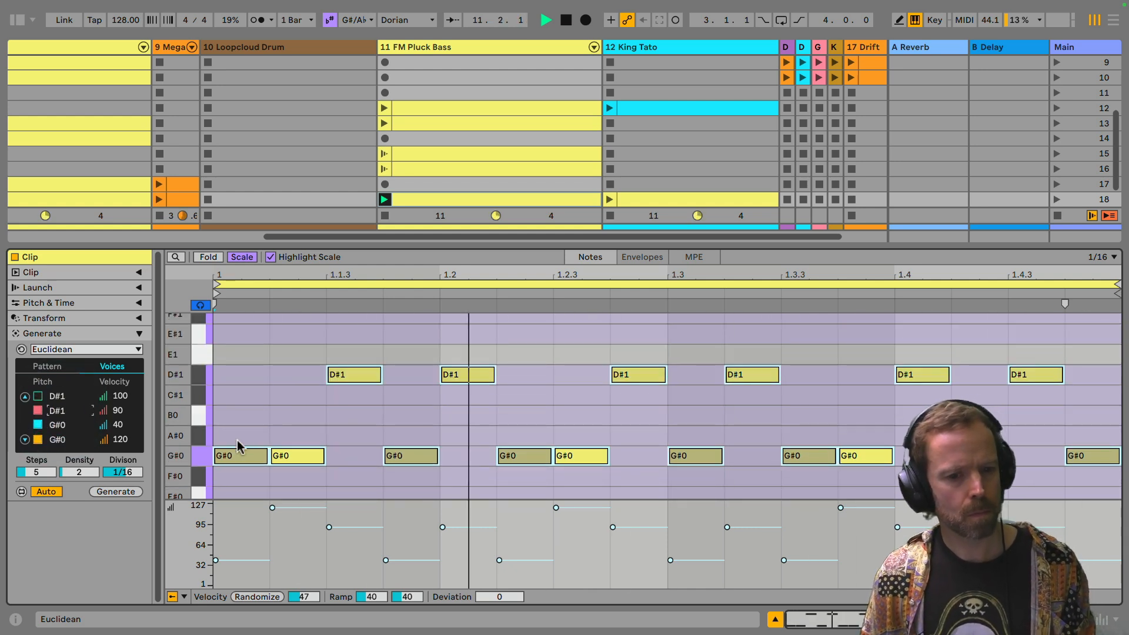
key(Down)
key(Down)
key(Down)
key(Down)
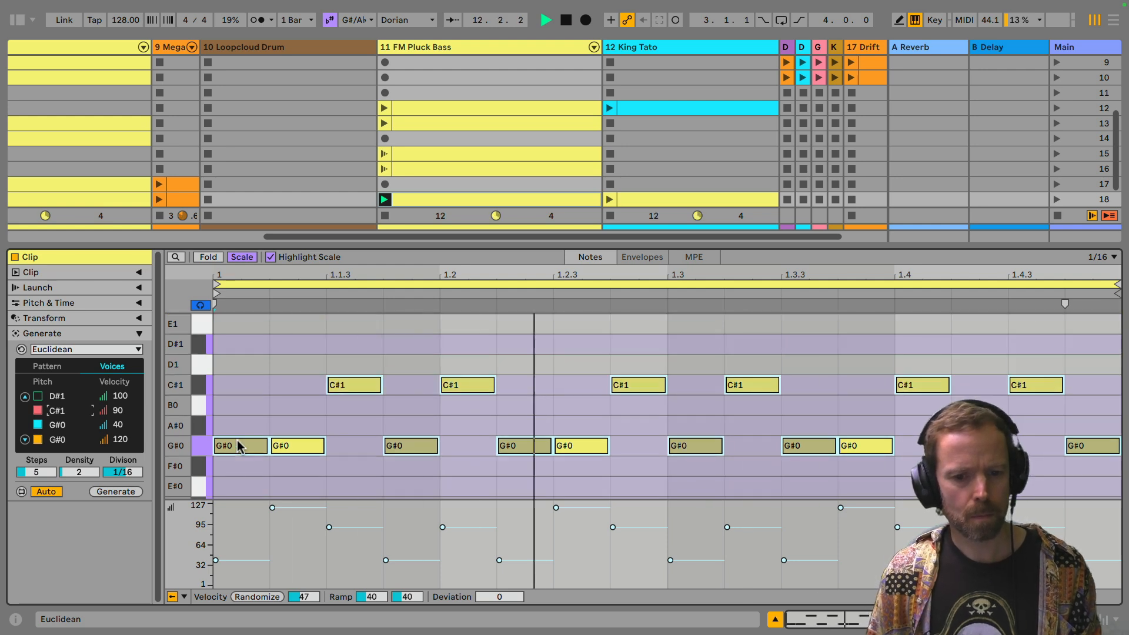
Step: Raise the second voice's pitch back to F#1 and stop playback
key(Up)
key(Up)
key(Up)
key(Up)
key(Up)
key(Up)
key(Up)
key(Up)
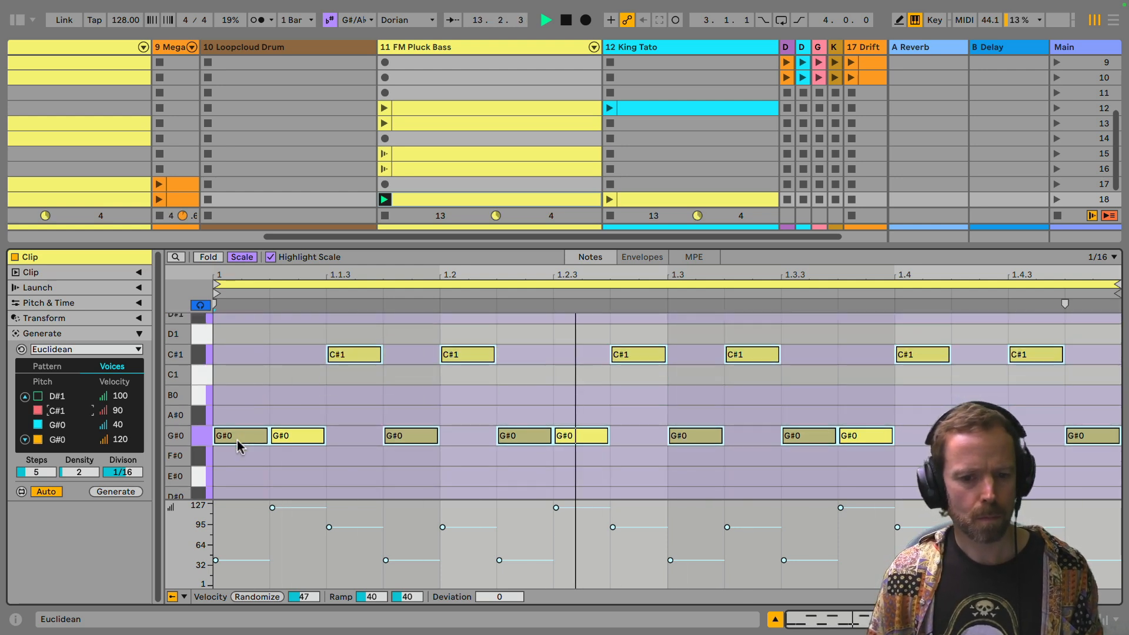
key(Down)
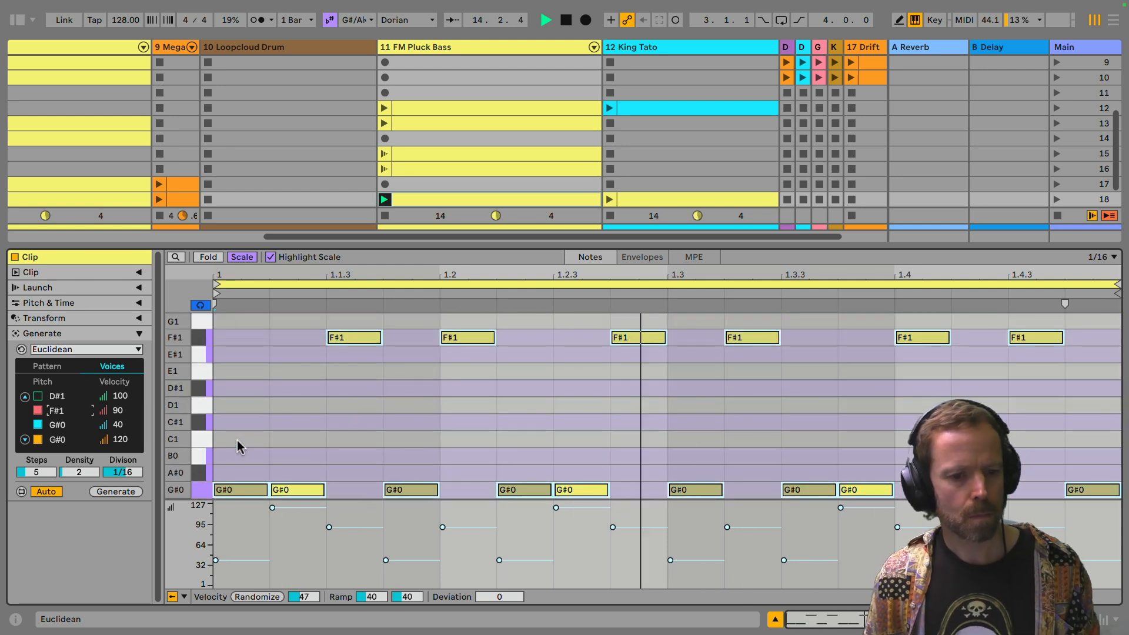
key(space)
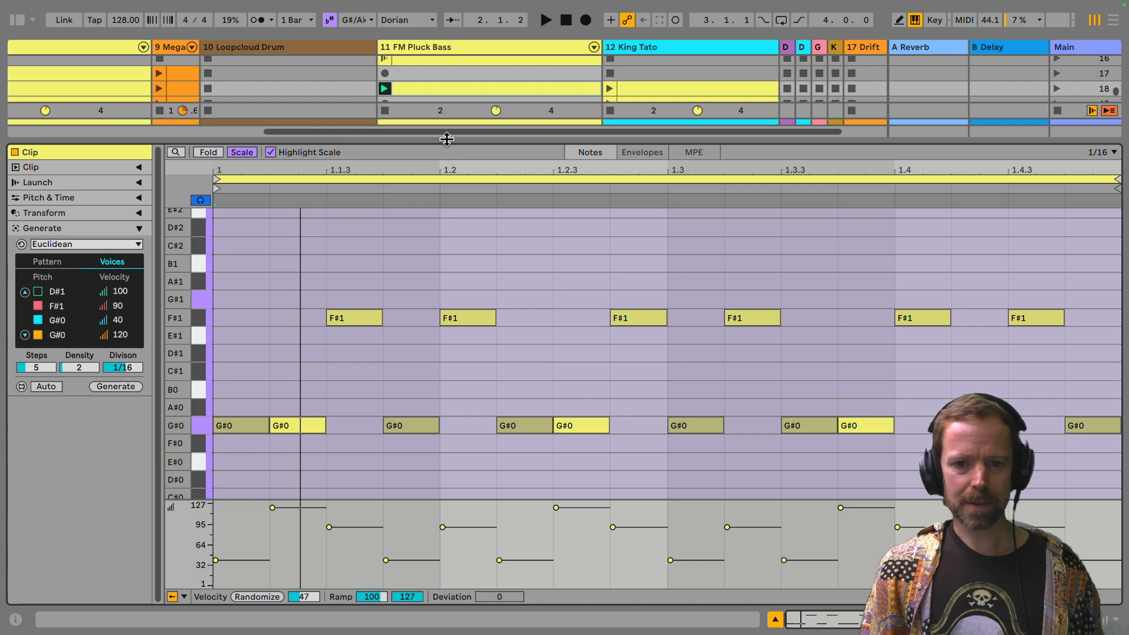
Step: Duplicate the scene 18 FM Pluck Bass clip into the scene 19 slot and delete all notes from the copy
drag(447, 139, 447, 208)
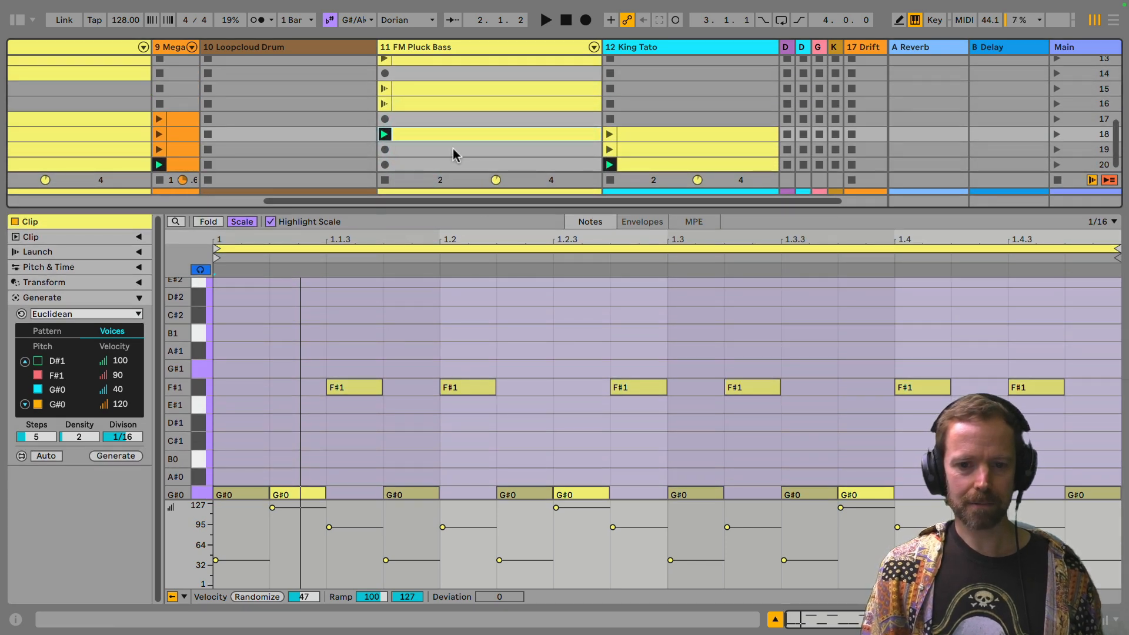
alt+drag(448, 135, 451, 152)
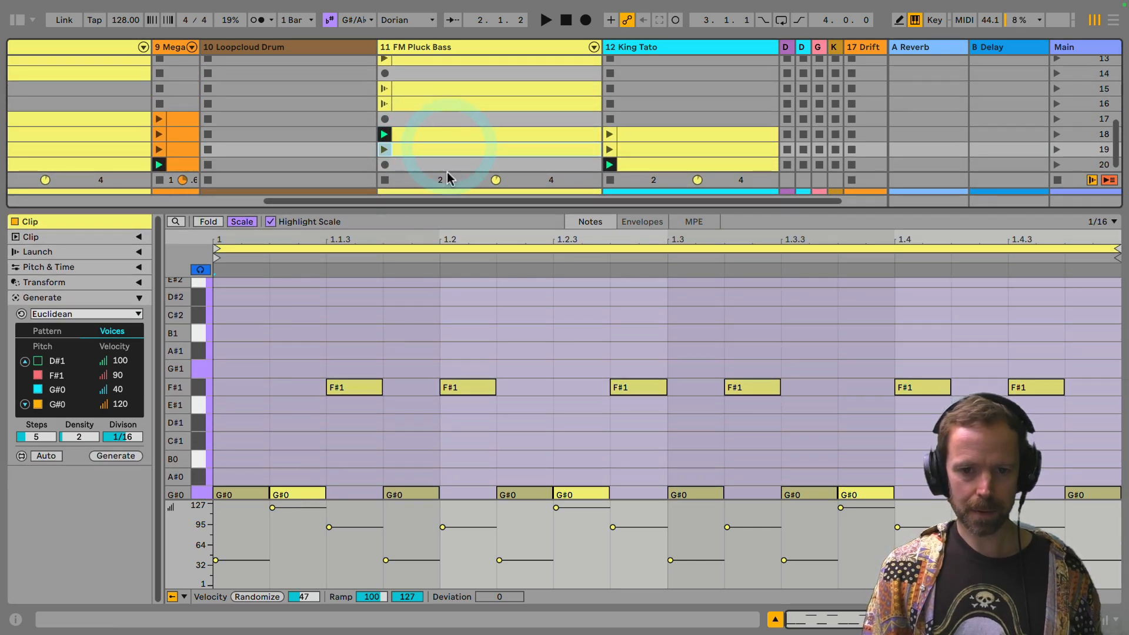
click(430, 152)
click(454, 367)
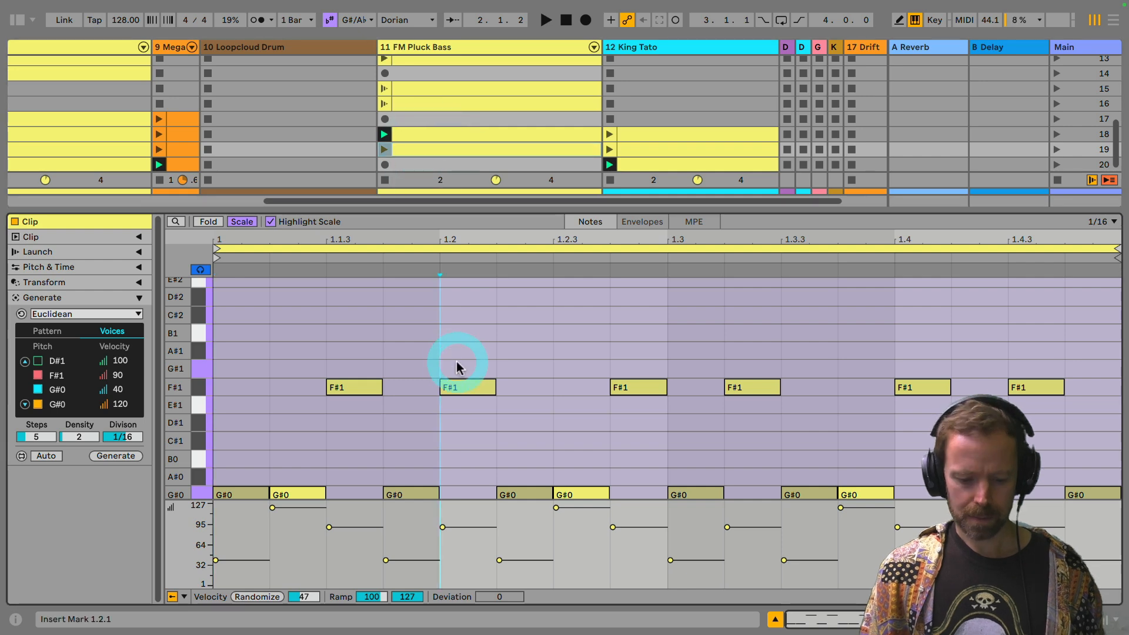
key(ctrl+a)
key(Delete)
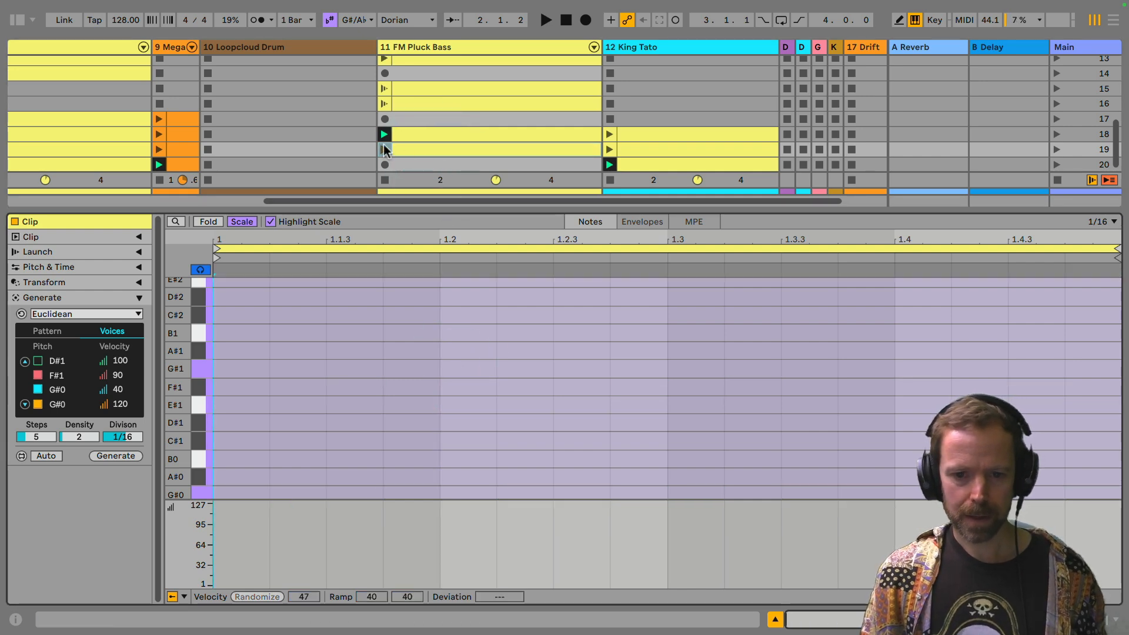
Step: Launch the emptied bass clip in scene 19, enlarge its note editor, and set the Euclidean steps to 16
click(384, 148)
drag(485, 212, 487, 120)
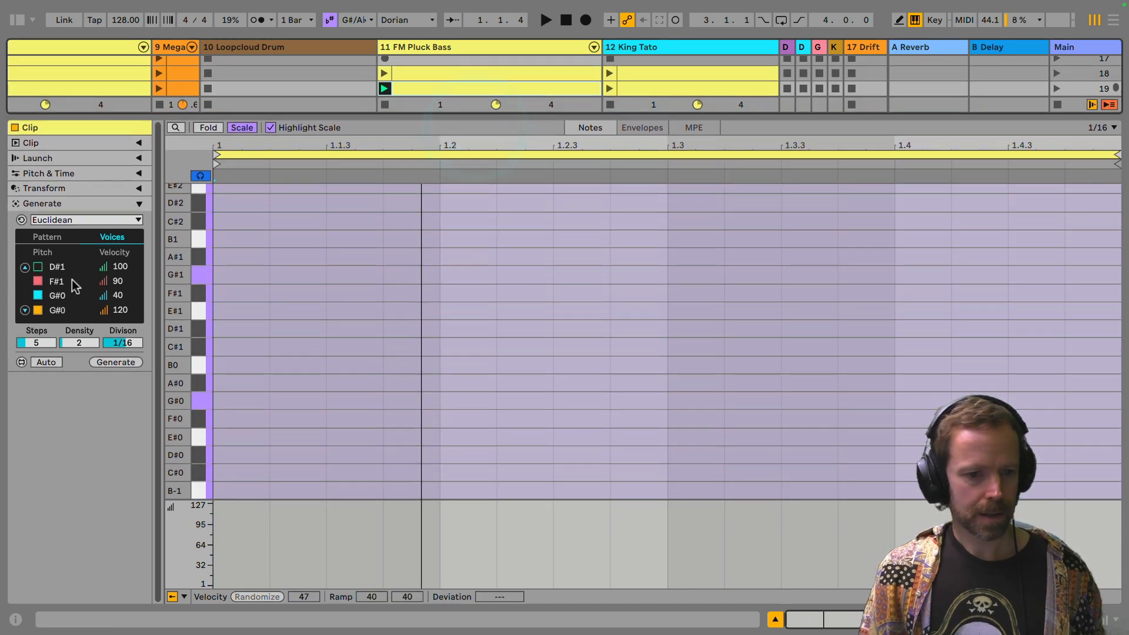
click(48, 344)
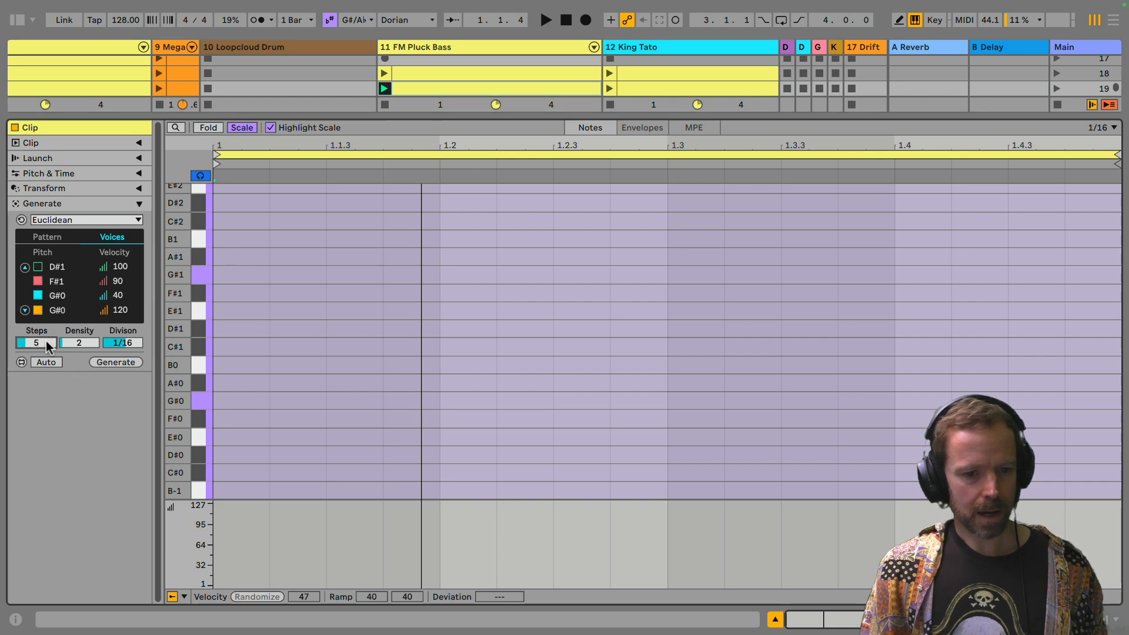
drag(47, 342, 47, 294)
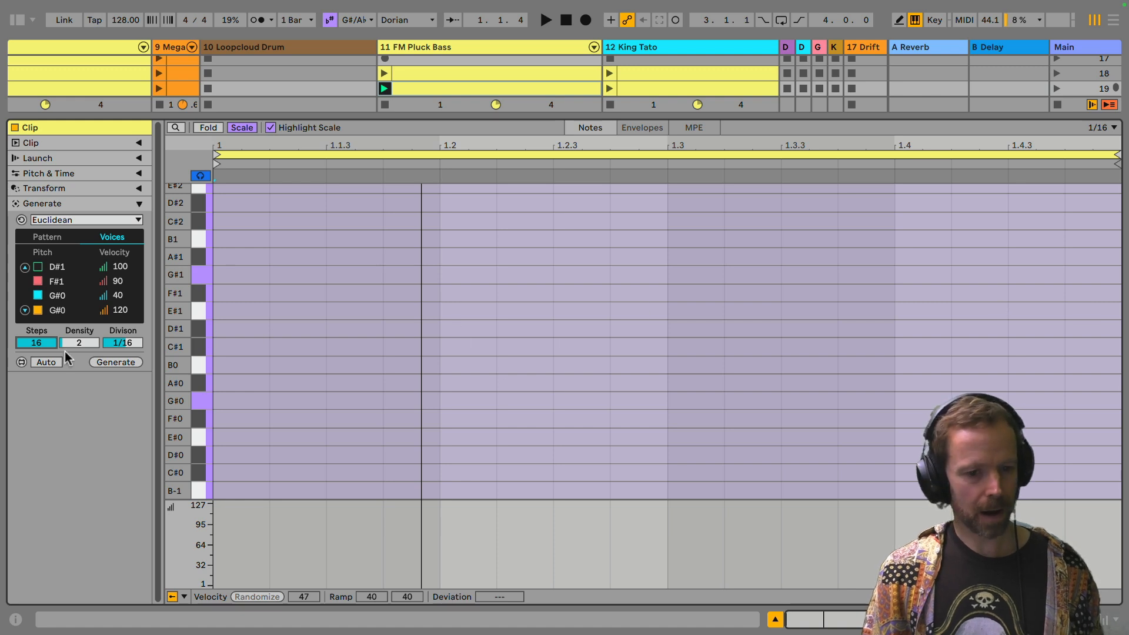
Step: Turn on automatic generation for the emptied scene 19 bass clip and raise the Euclidean density to 5
click(46, 361)
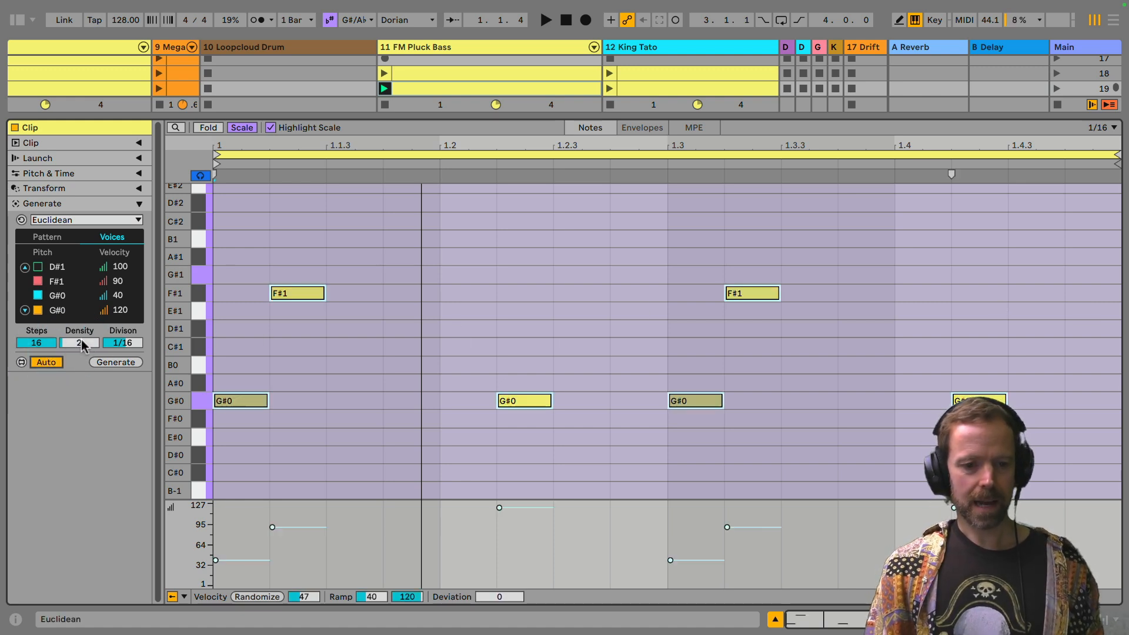
drag(82, 346, 83, 320)
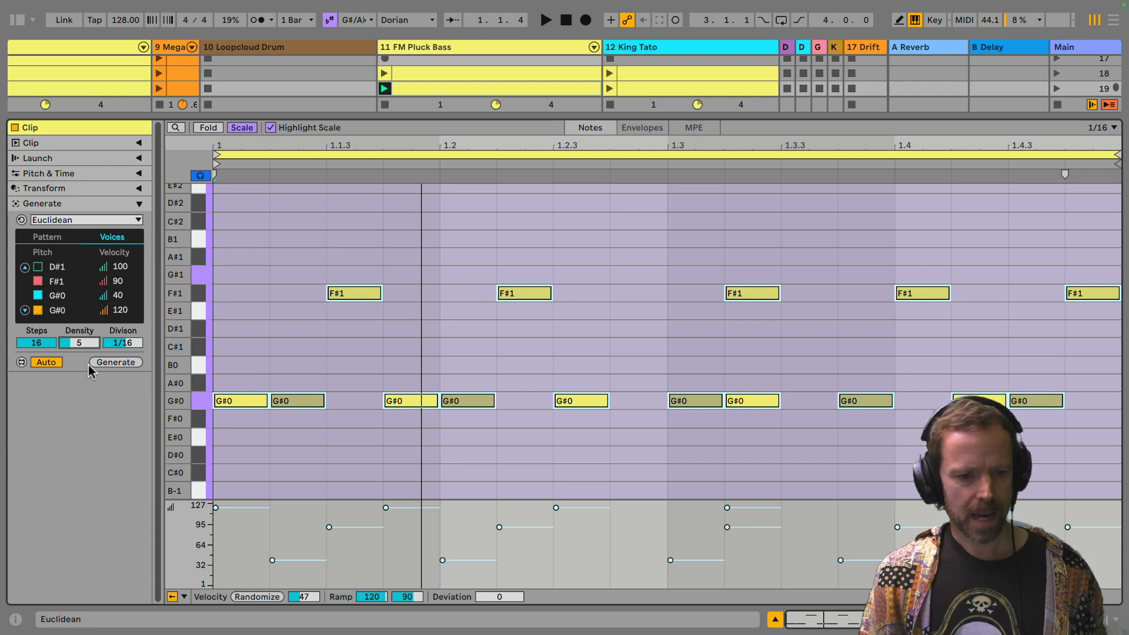
Step: Play the scene 19 bass clip and repeatedly randomize the Euclidean voice rotations to audition pattern variations
click(48, 239)
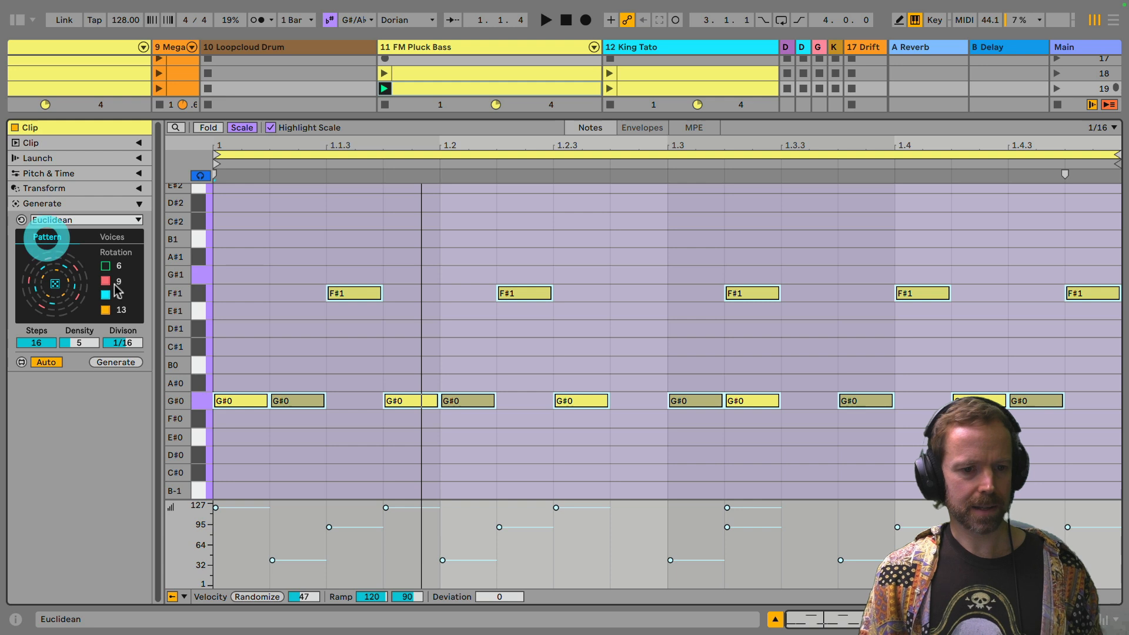
key(space)
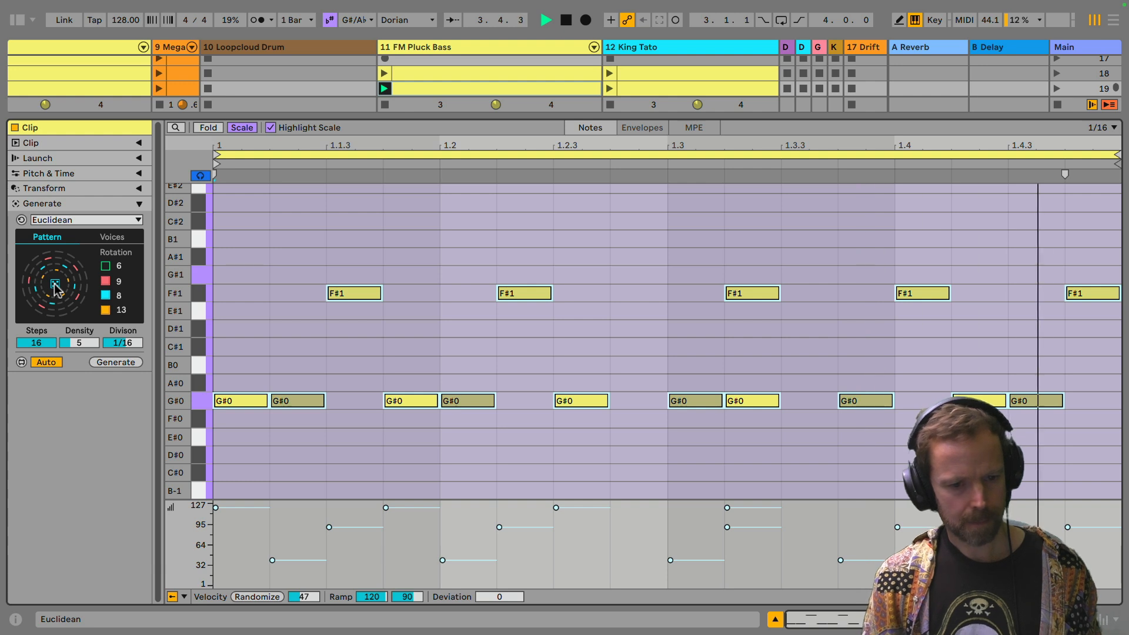
click(56, 284)
click(56, 284)
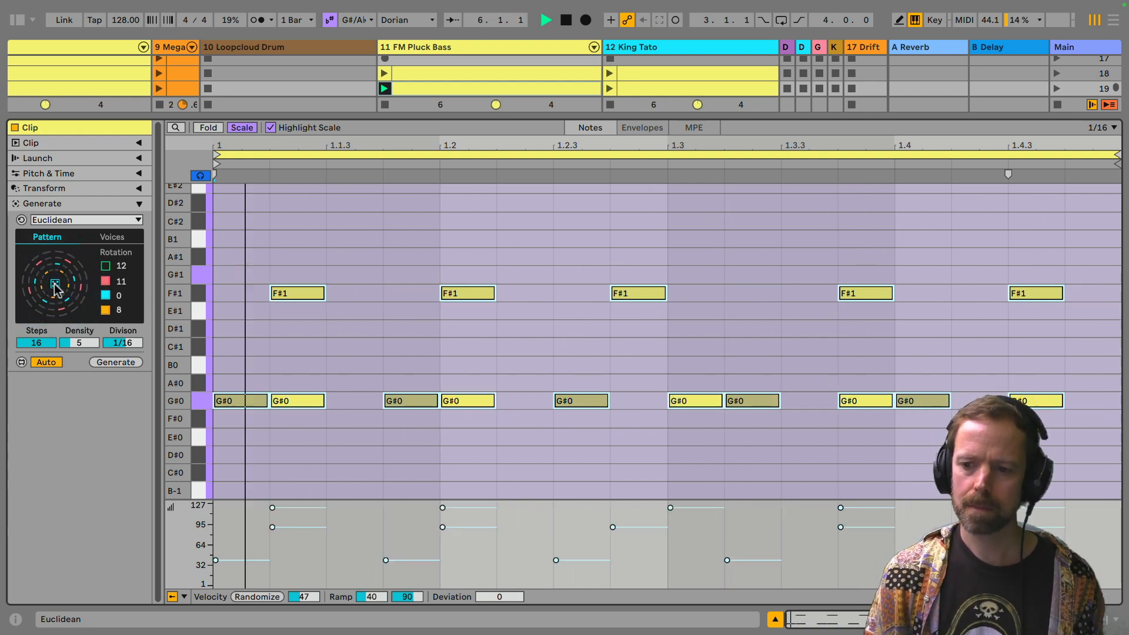
click(56, 284)
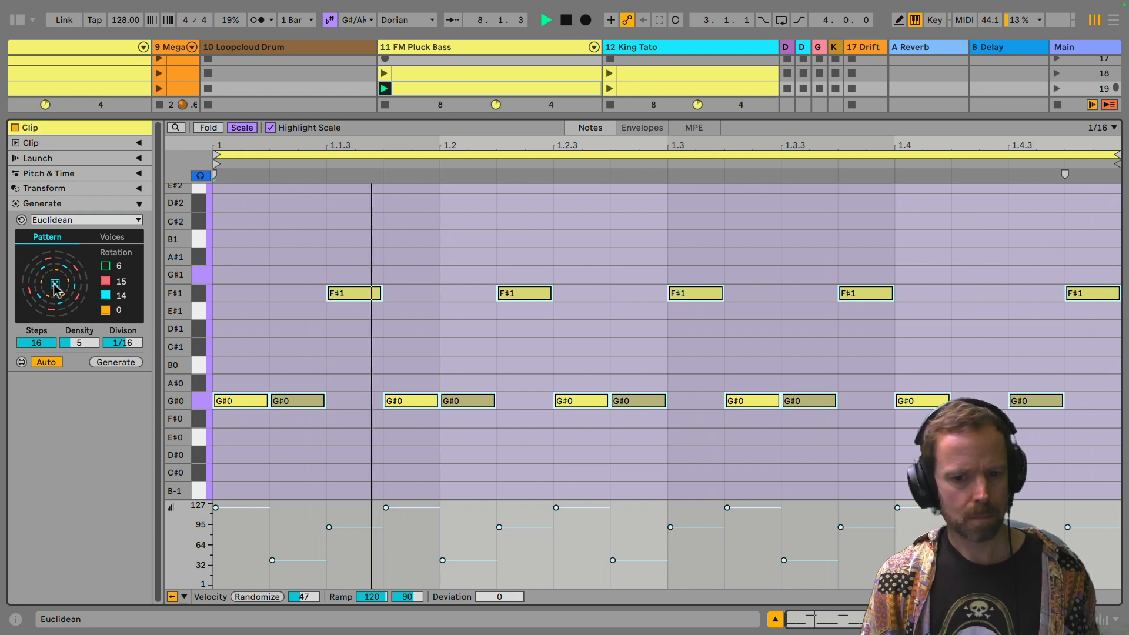
click(56, 284)
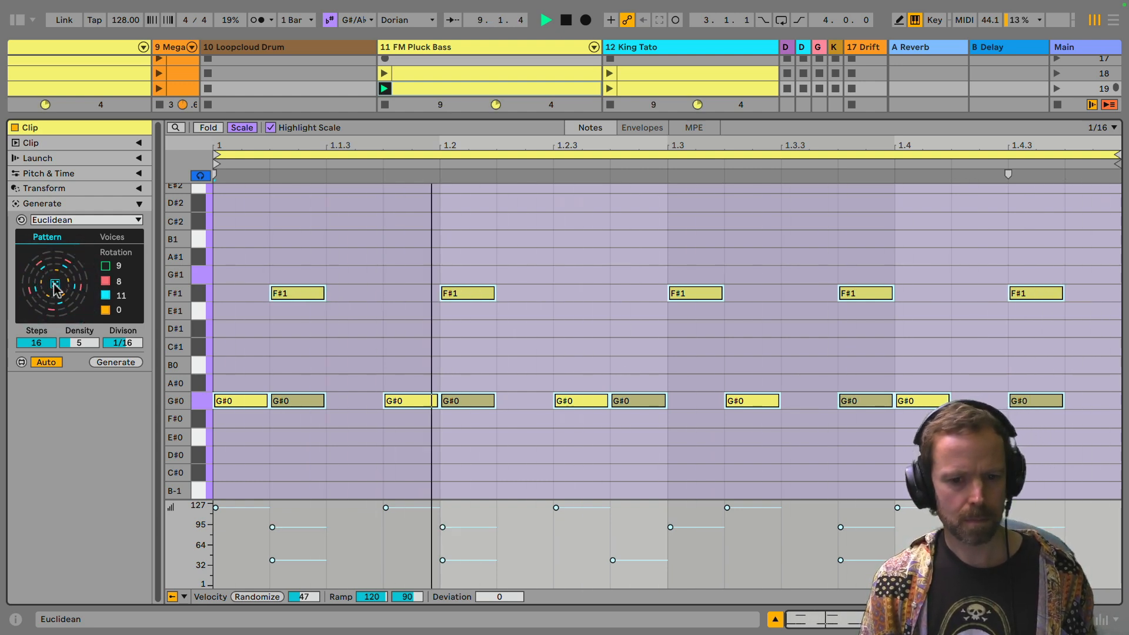
click(56, 285)
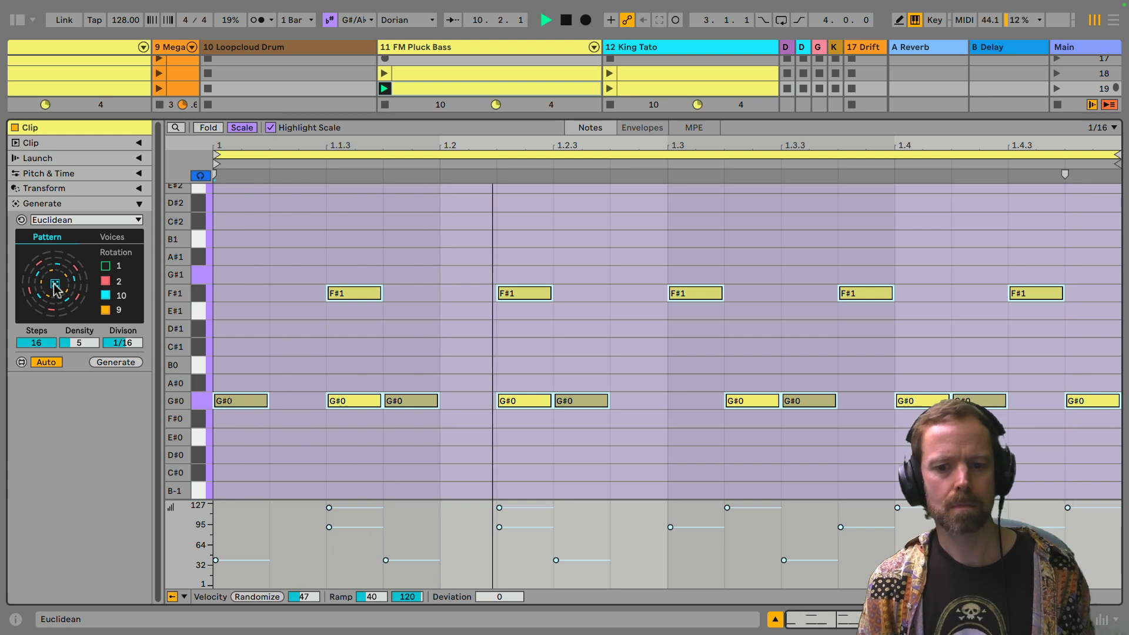
click(55, 286)
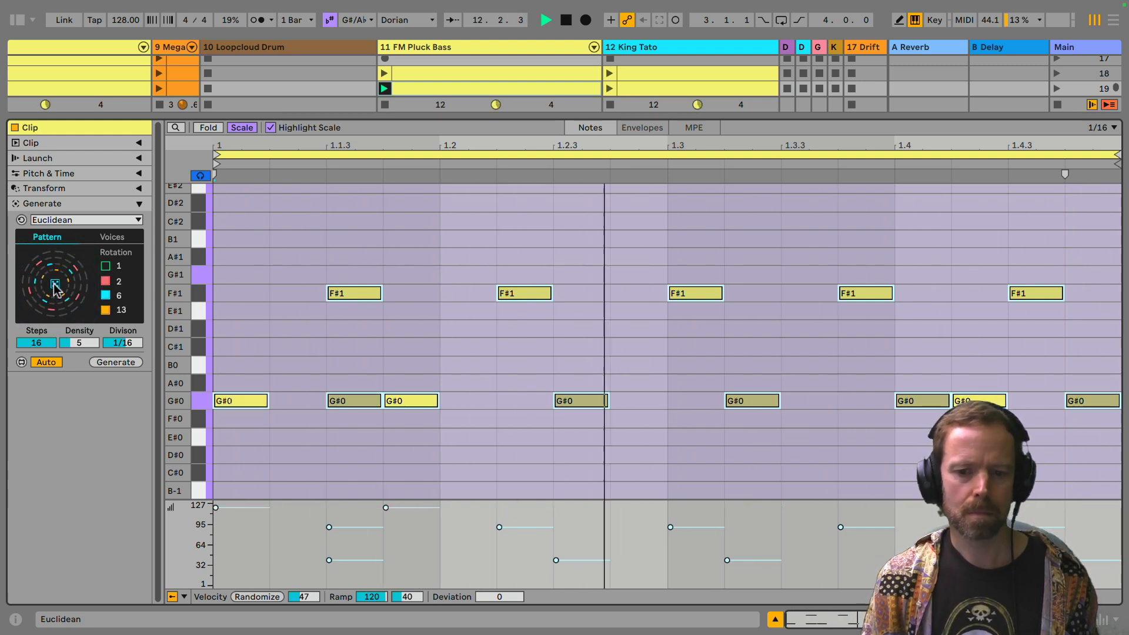
click(55, 285)
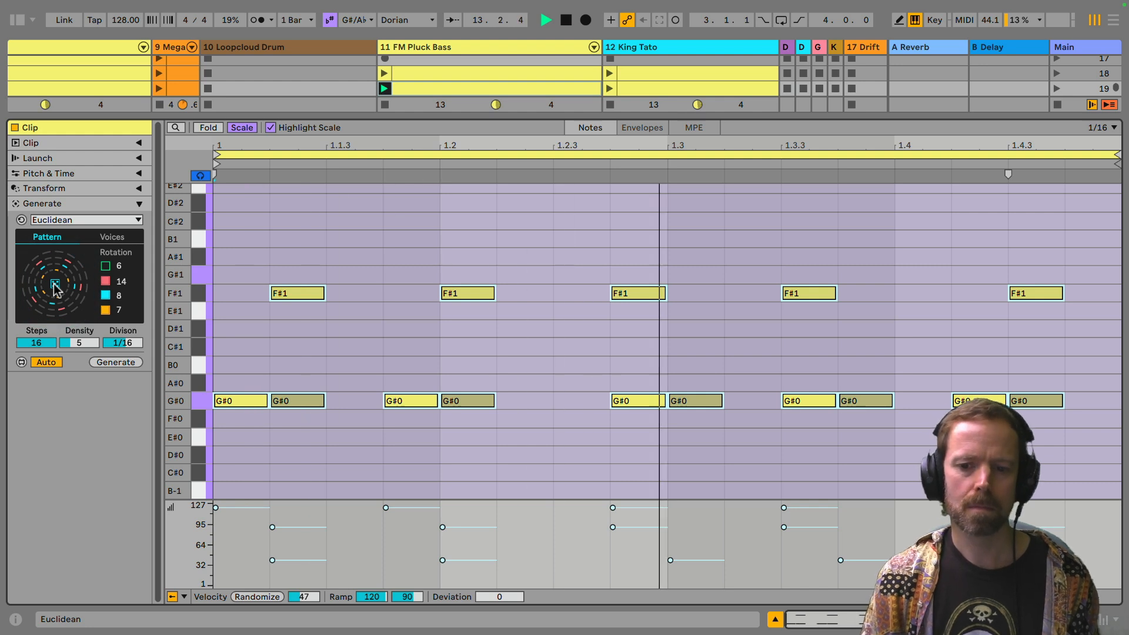
click(55, 286)
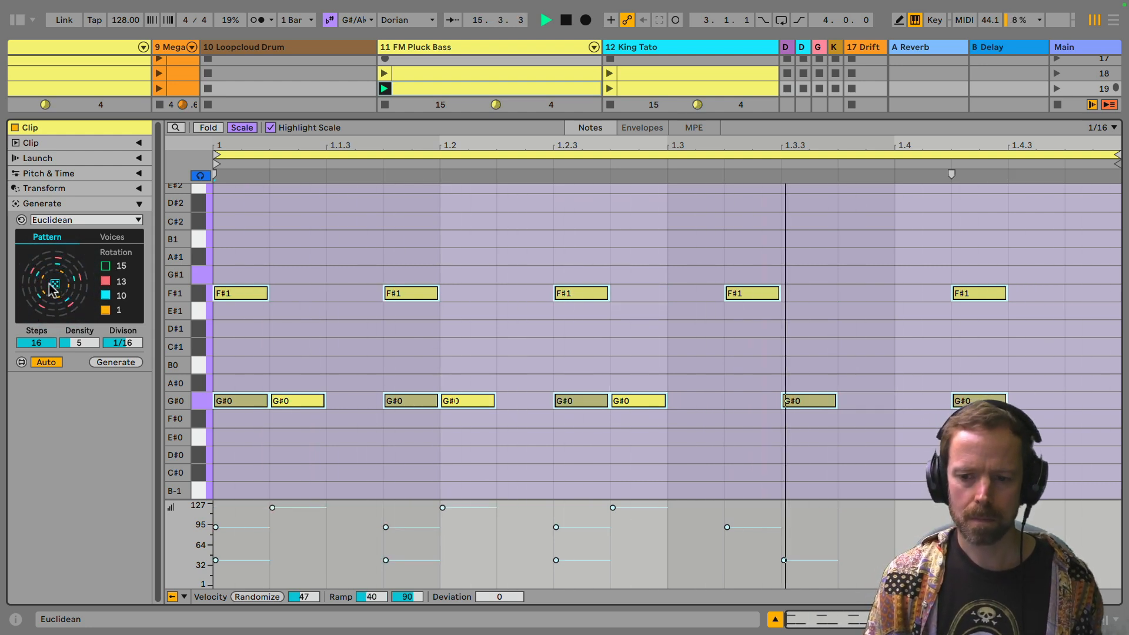
click(55, 287)
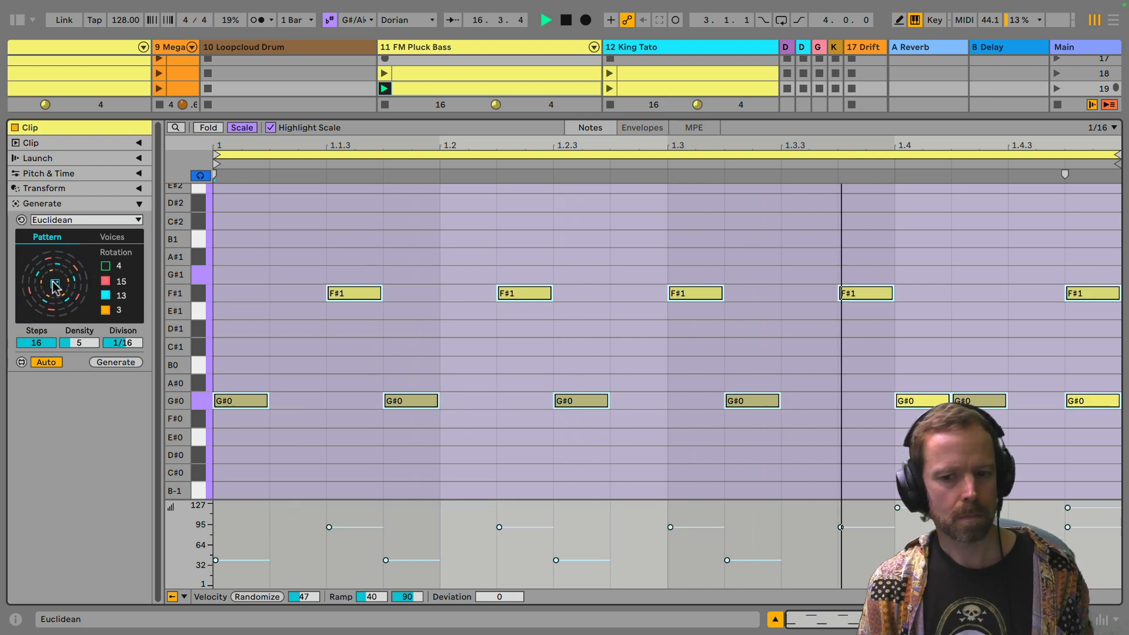
click(56, 286)
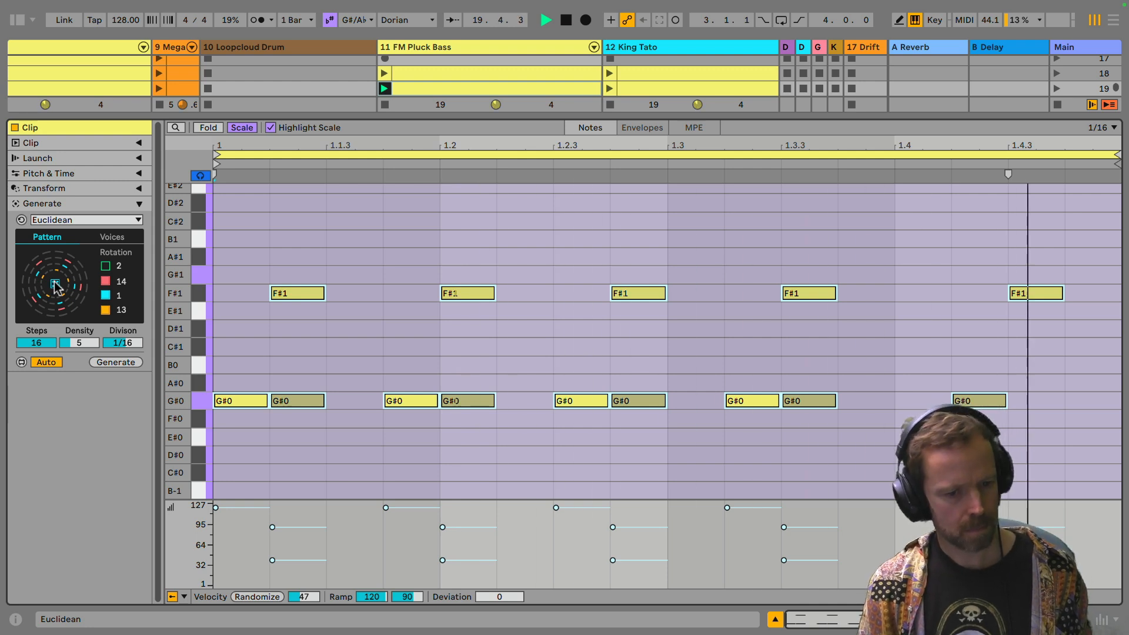
click(55, 286)
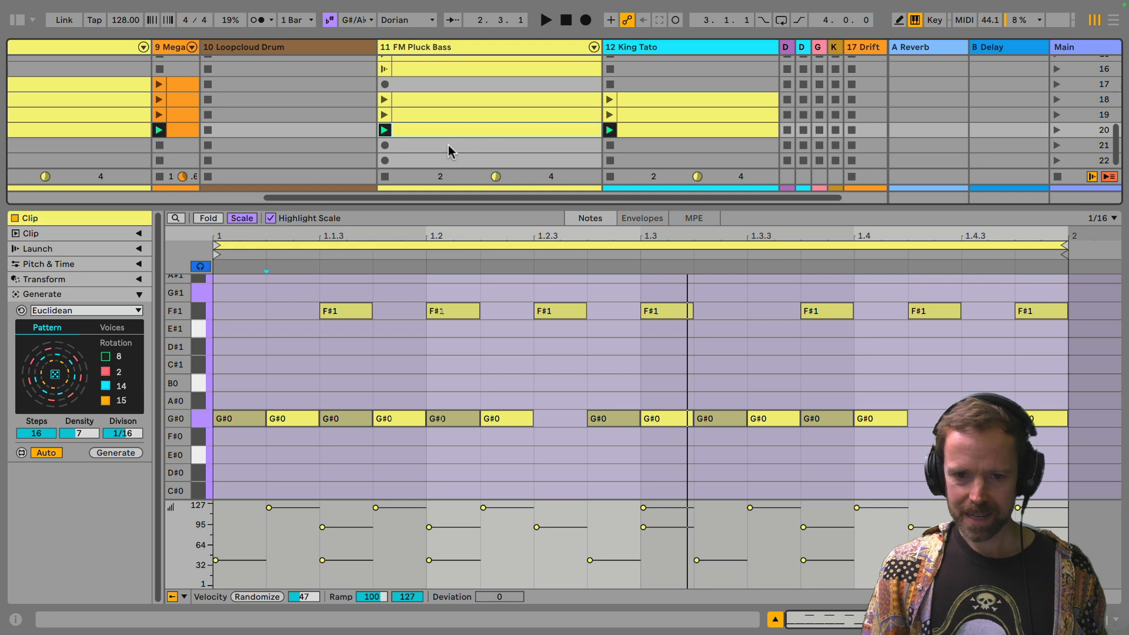
Step: Audition the scene 20 FM Pluck Bass clip, duplicate it into the scene 21 slot and launch the copy
key(space)
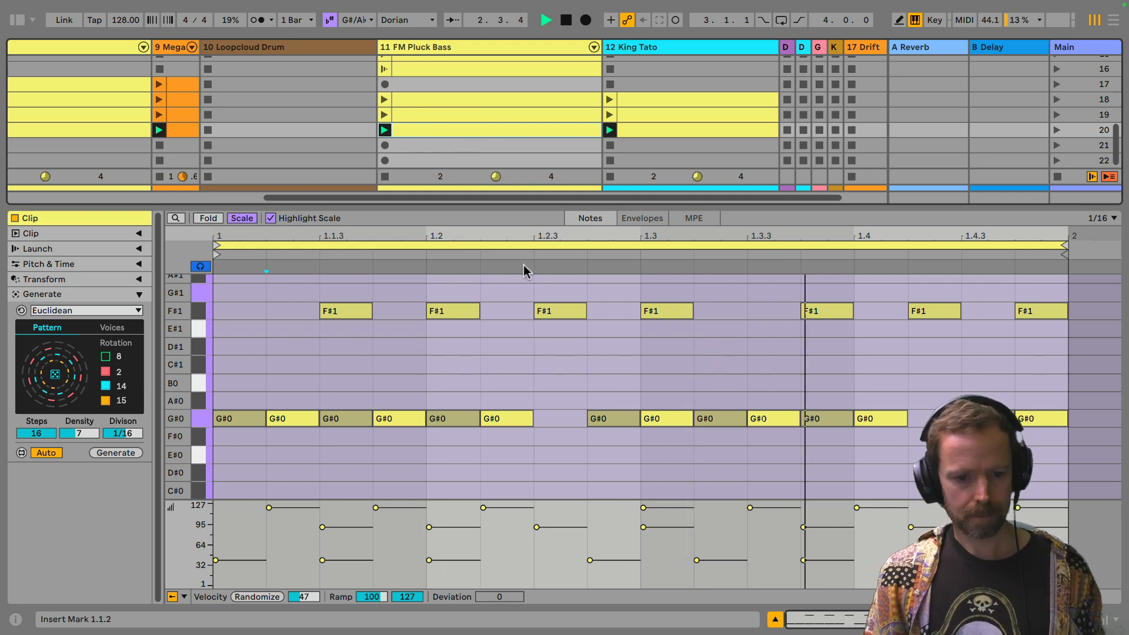
key(space)
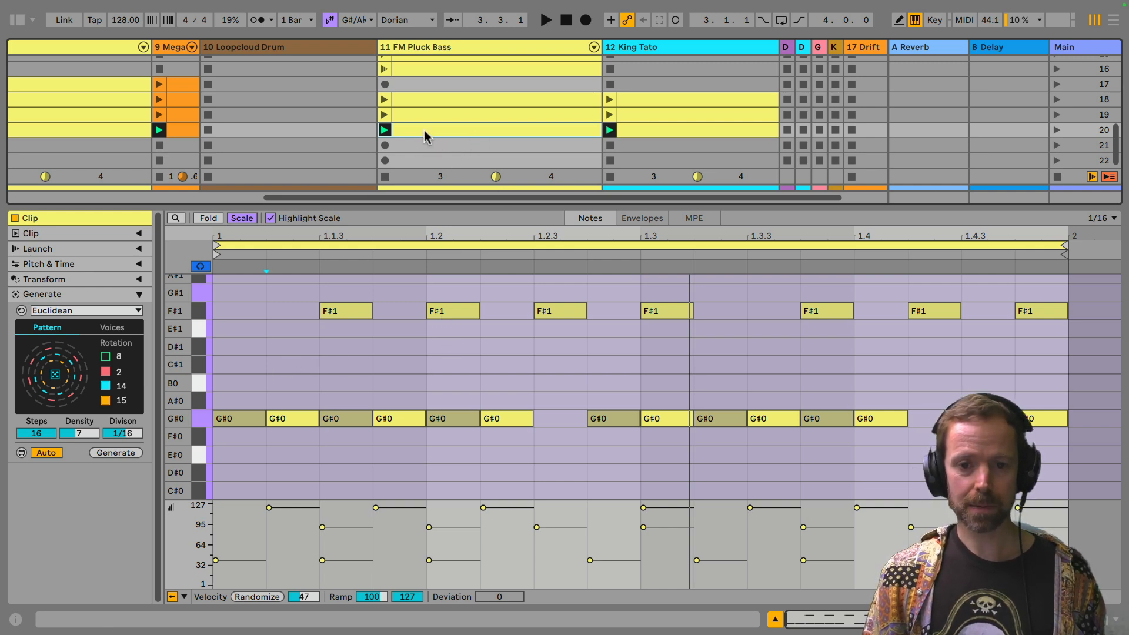
drag(424, 130, 426, 147)
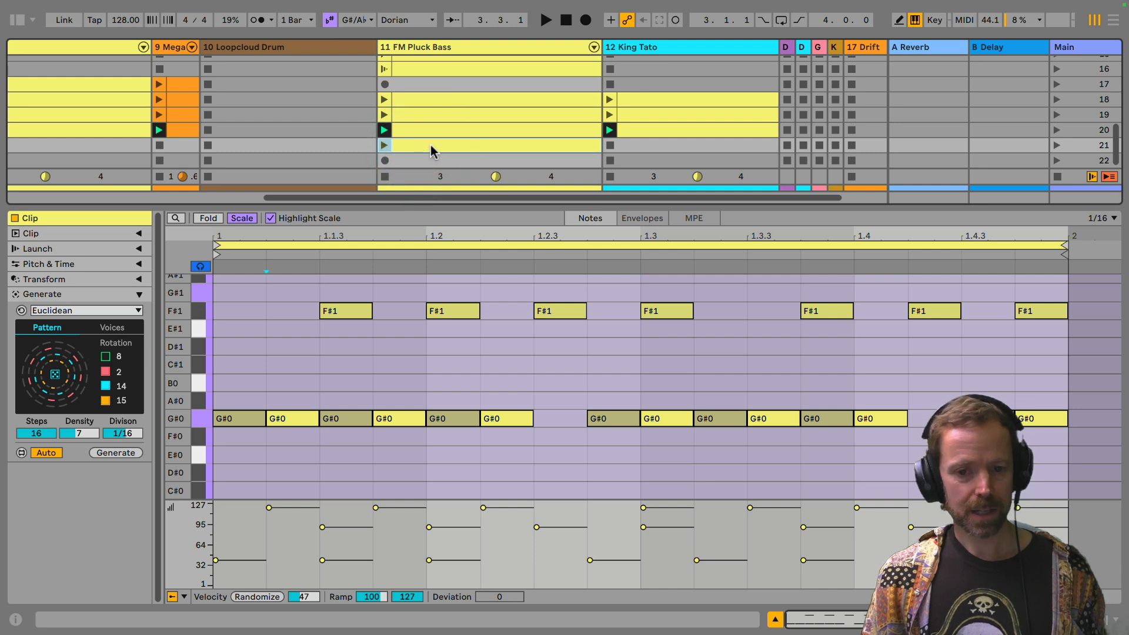
click(384, 146)
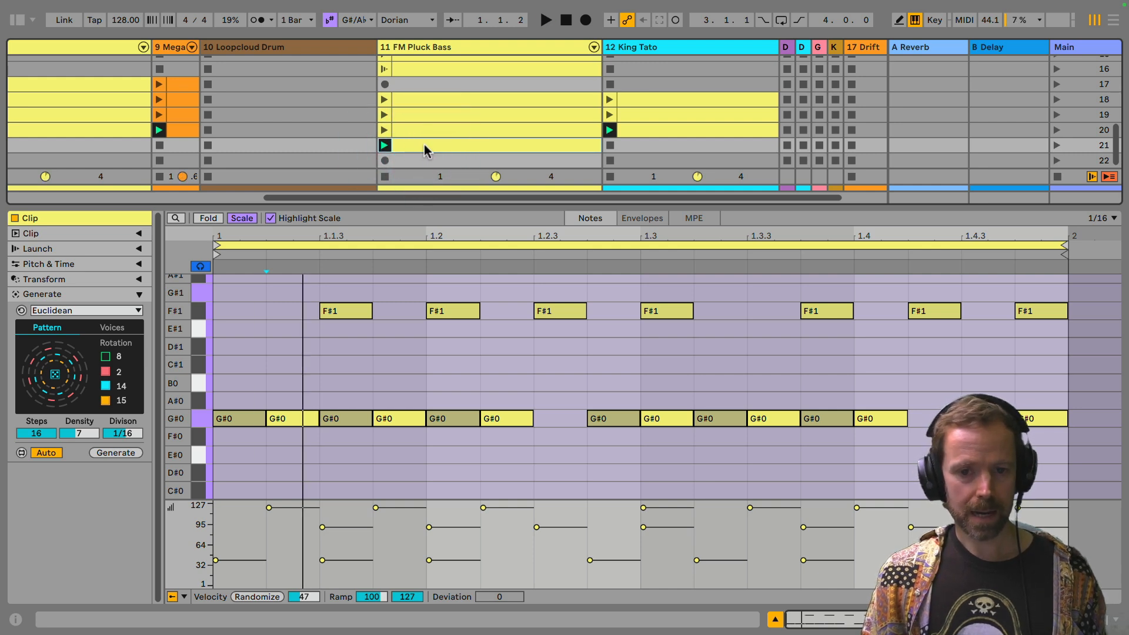
Step: Set the length of all notes in the scene 21 bass clip to 1/8
click(139, 264)
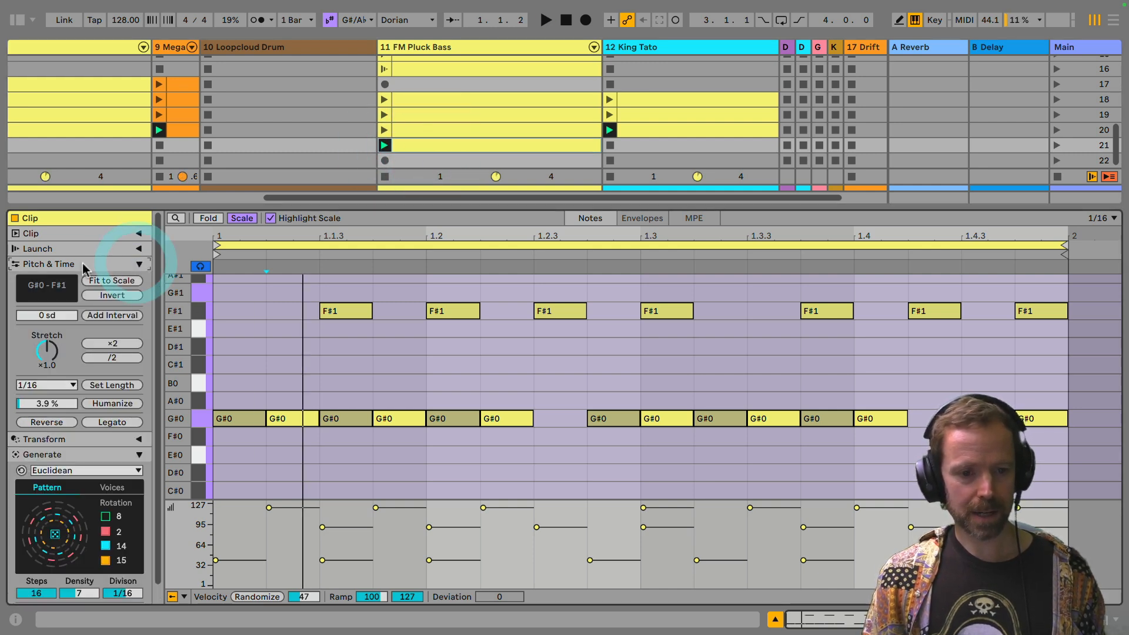
click(41, 385)
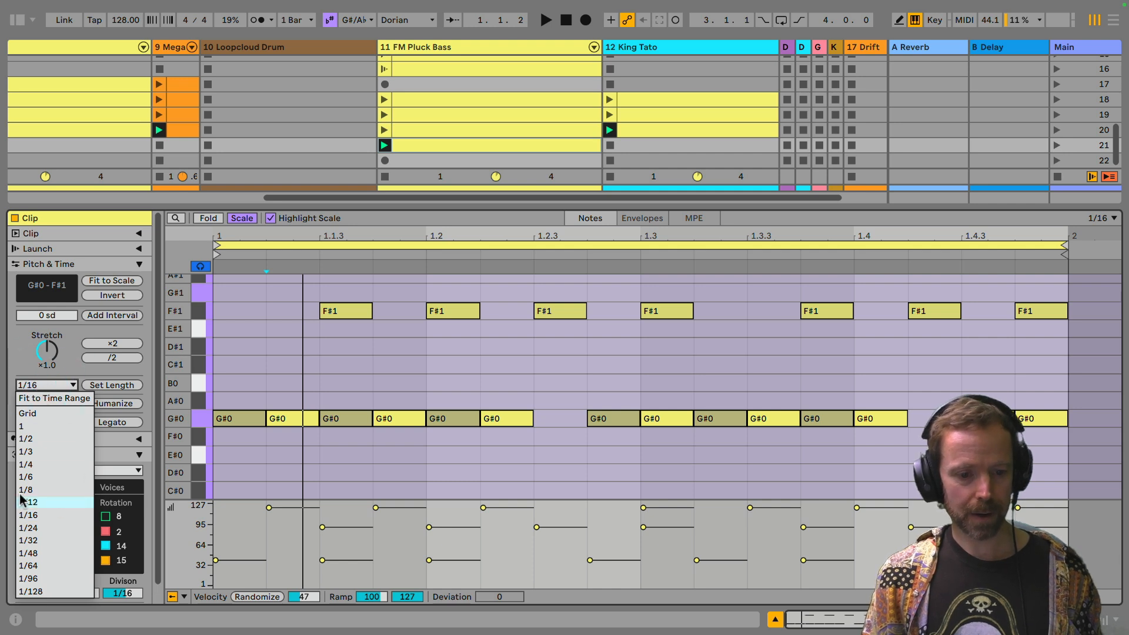
click(37, 489)
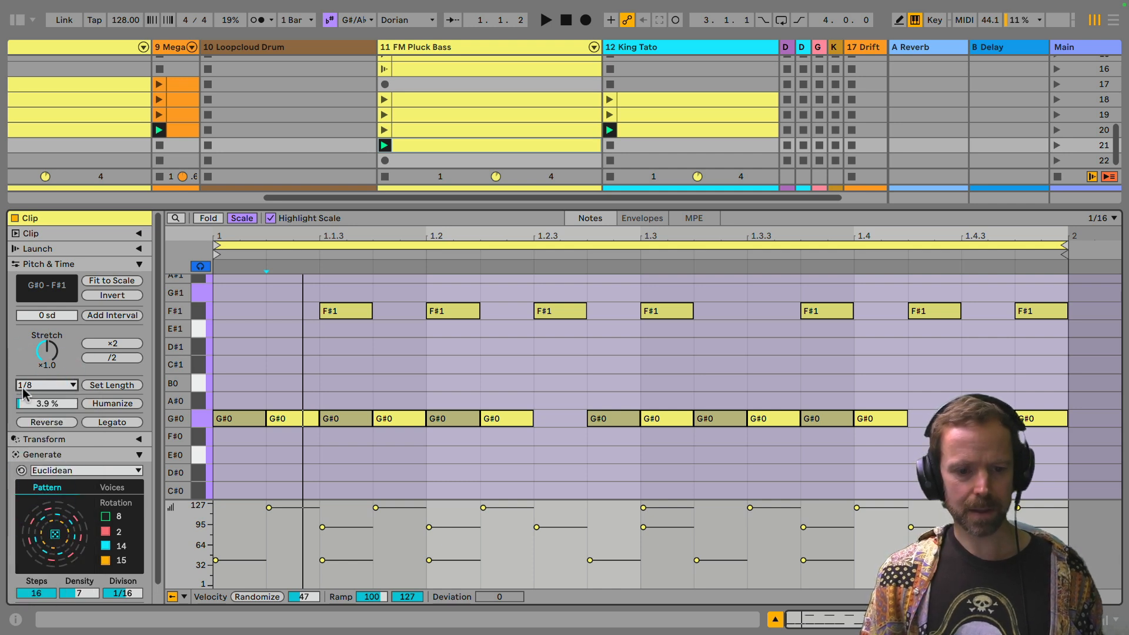
click(112, 386)
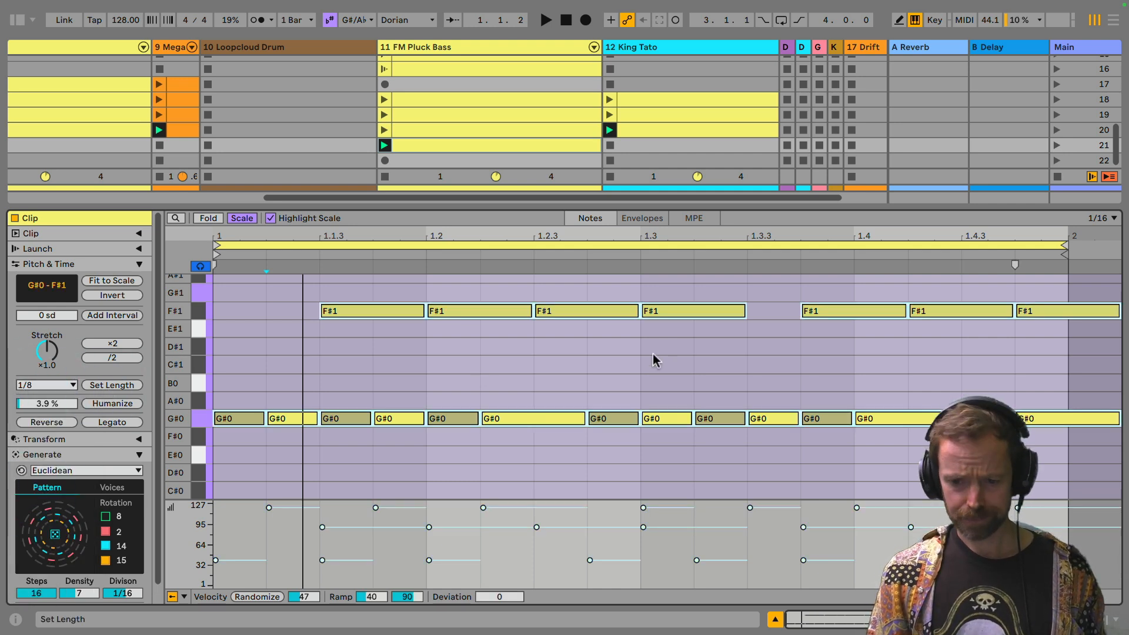
Step: Duplicate the scene 21 bass clip into the scene 22 slot, launch the copy and open its notes
click(414, 145)
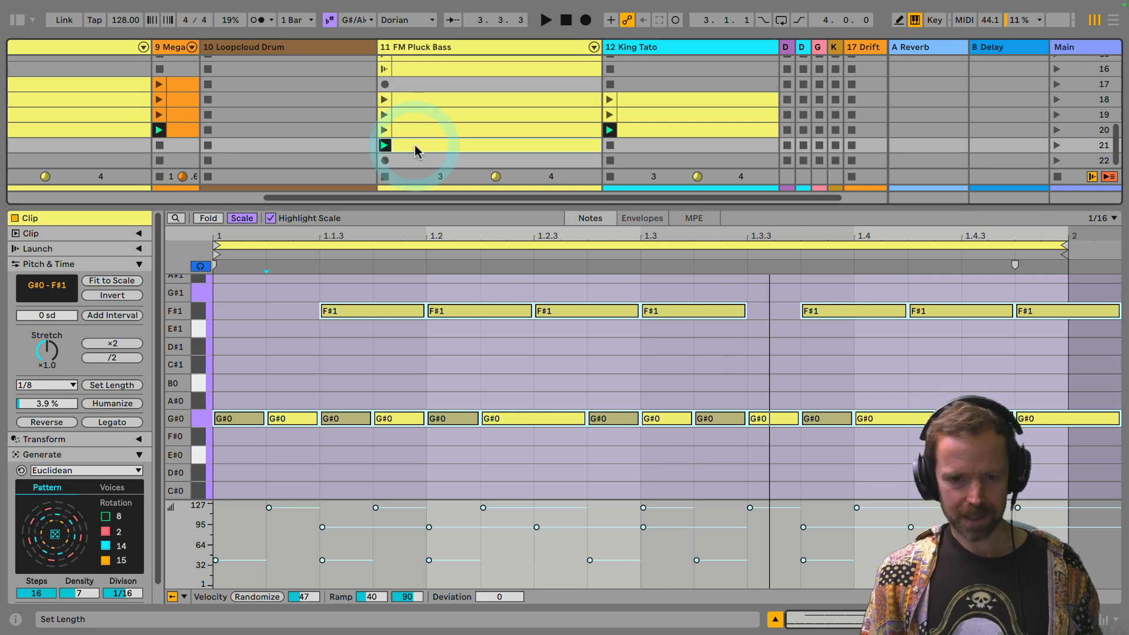
key(super+d)
click(409, 161)
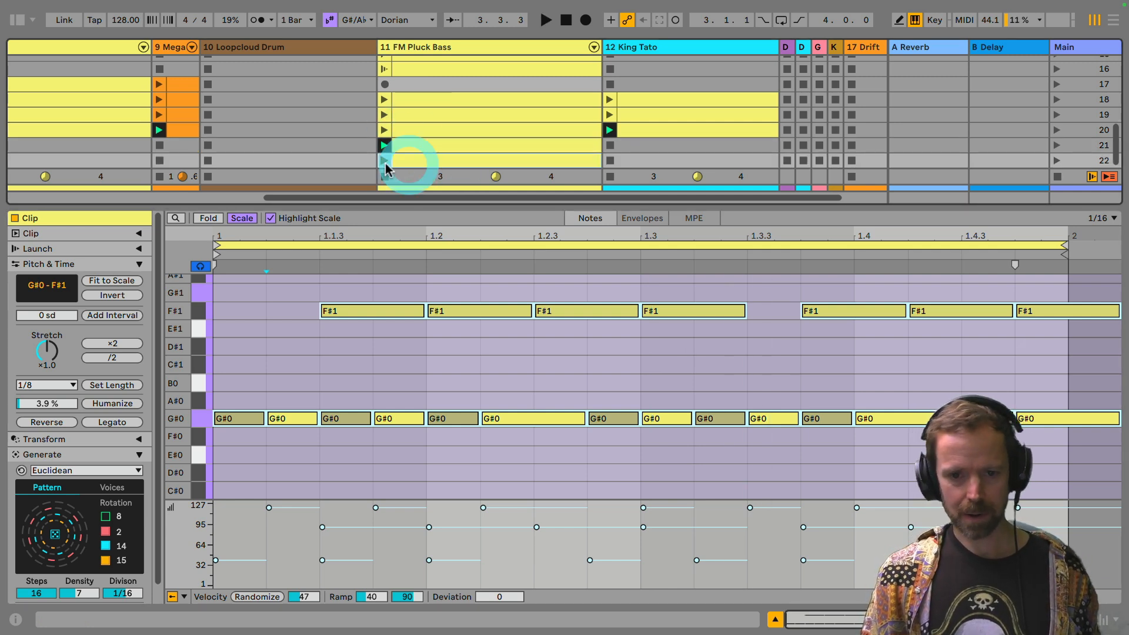
click(410, 161)
click(384, 160)
key(space)
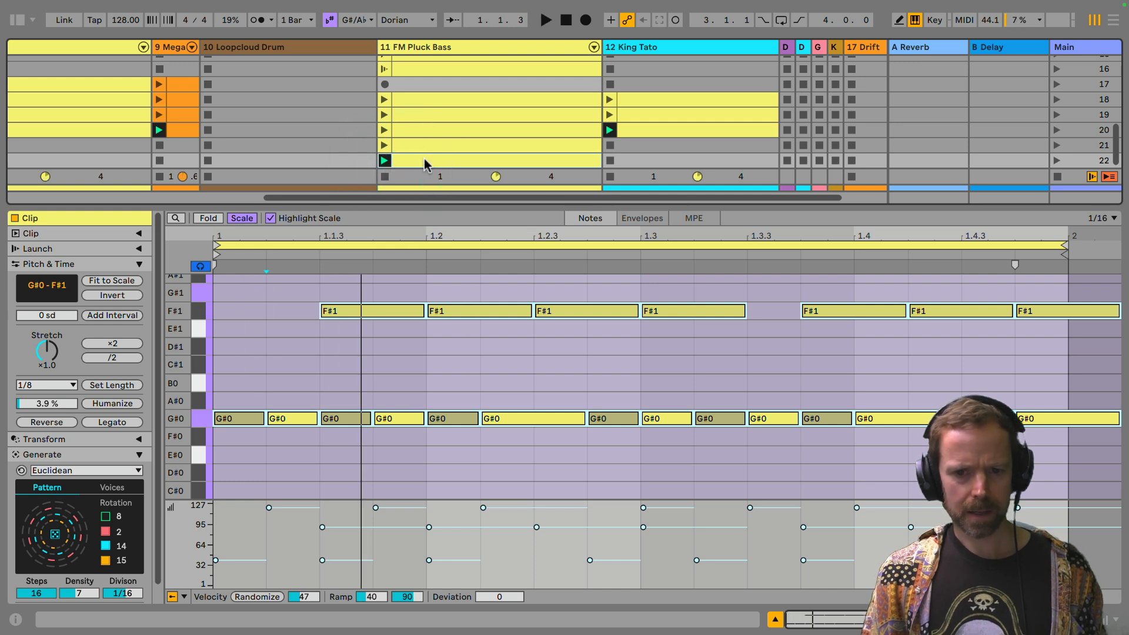
double_click(424, 160)
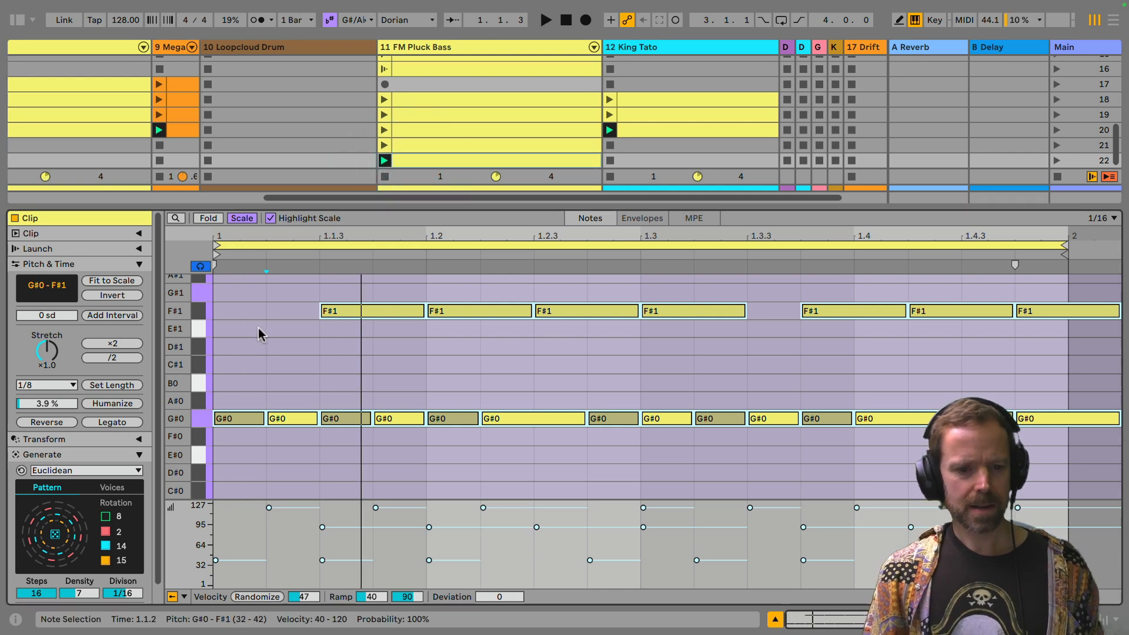
Step: Apply the Chop transformation to the scene 22 bass notes with Parts set to 2
click(126, 266)
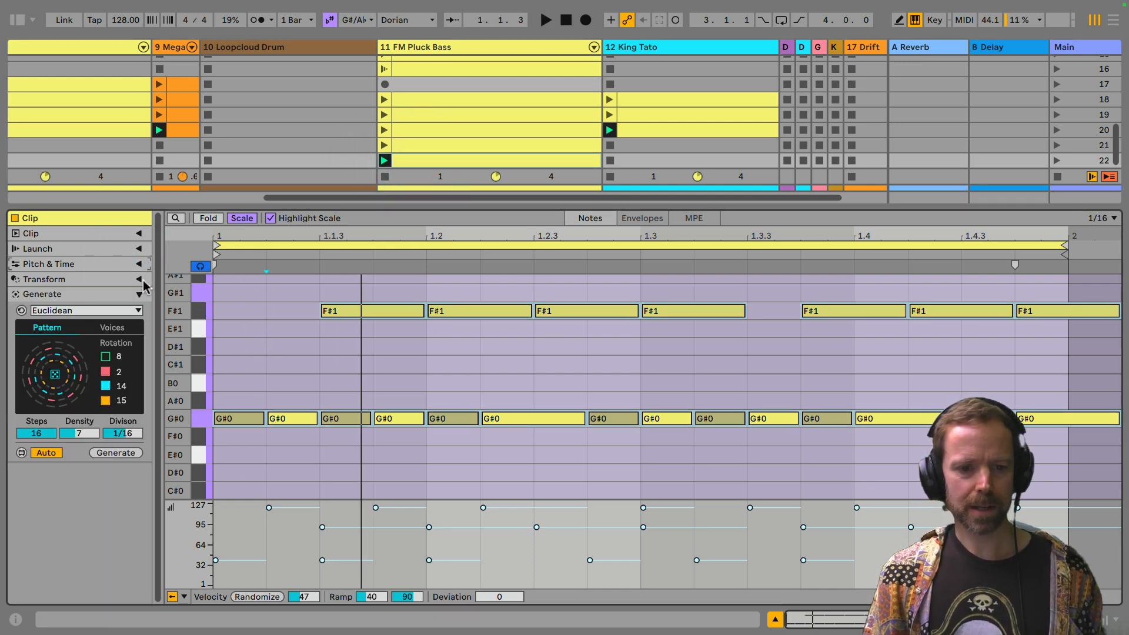
click(138, 279)
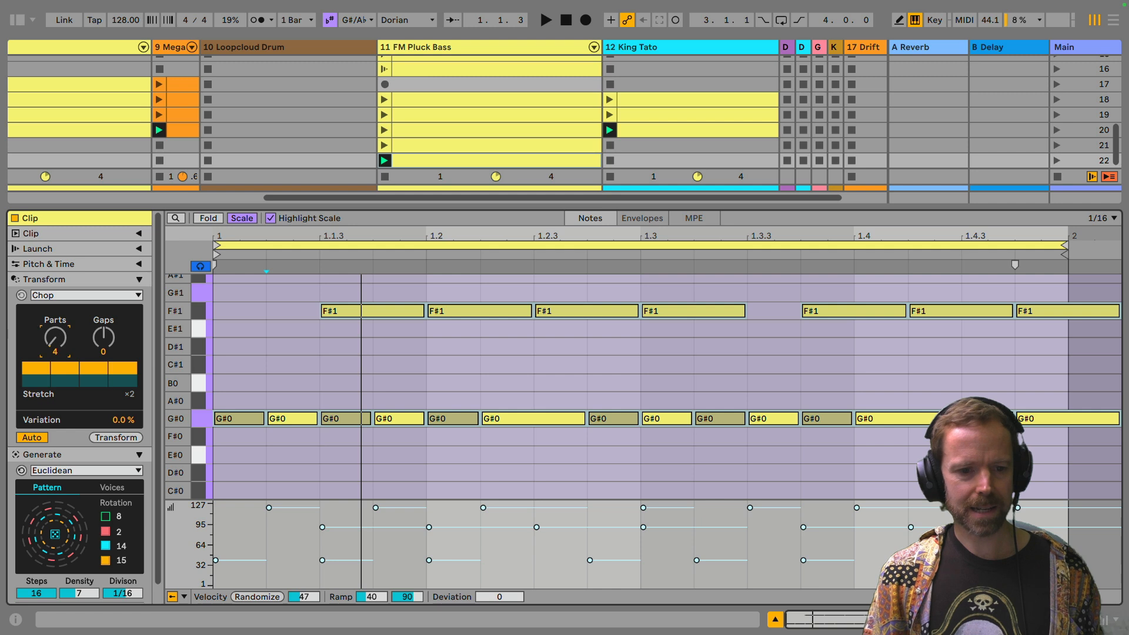
drag(55, 338, 55, 348)
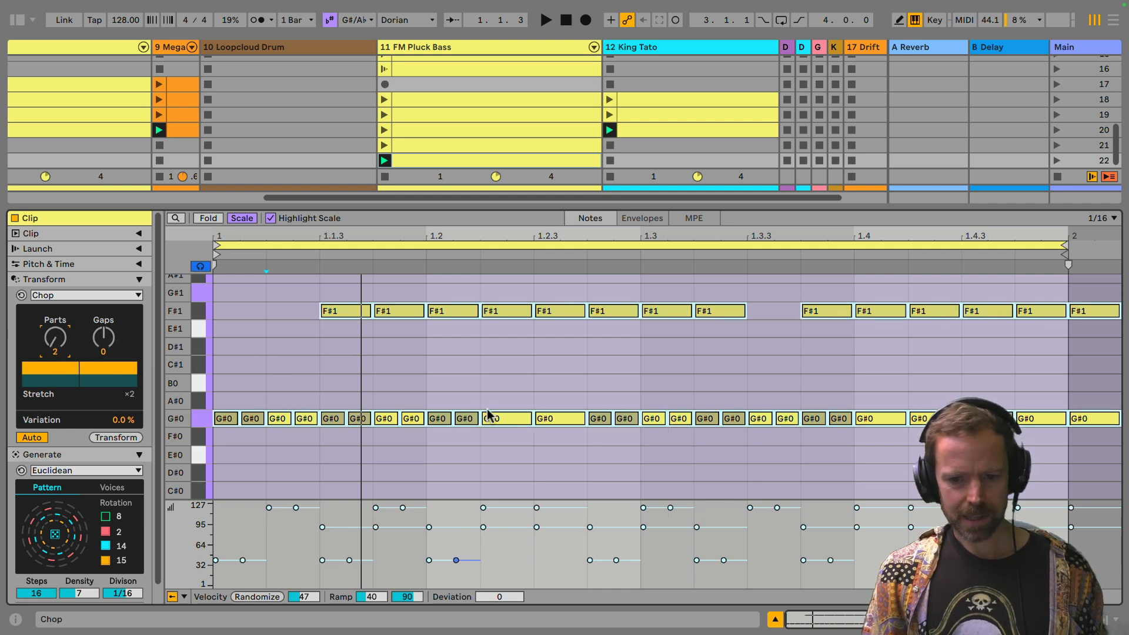
Step: Try higher Chop part counts such as 4 during playback, return Parts to 2 and stop the clip
key(space)
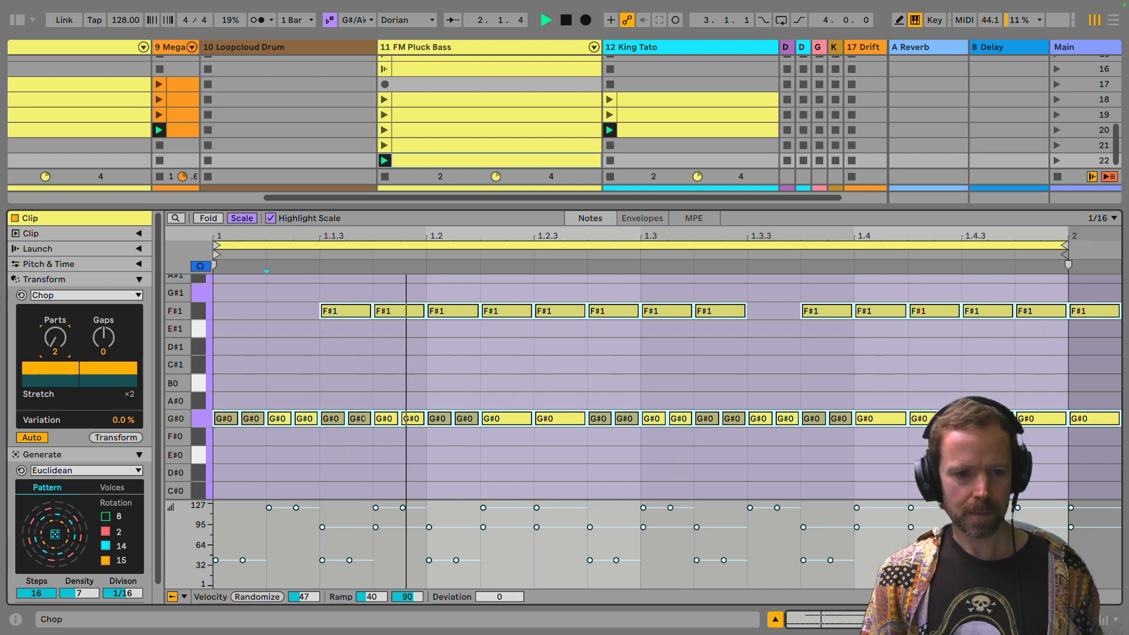
key(Up)
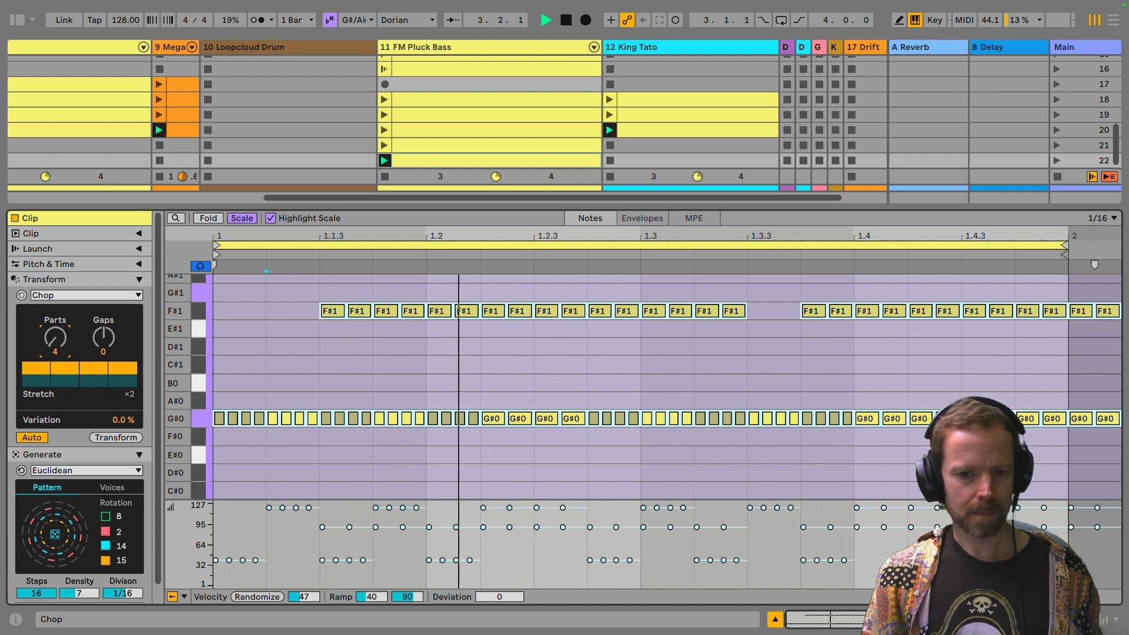
key(Up)
key(Up)
key(Up)
key(Up)
drag(55, 337, 55, 354)
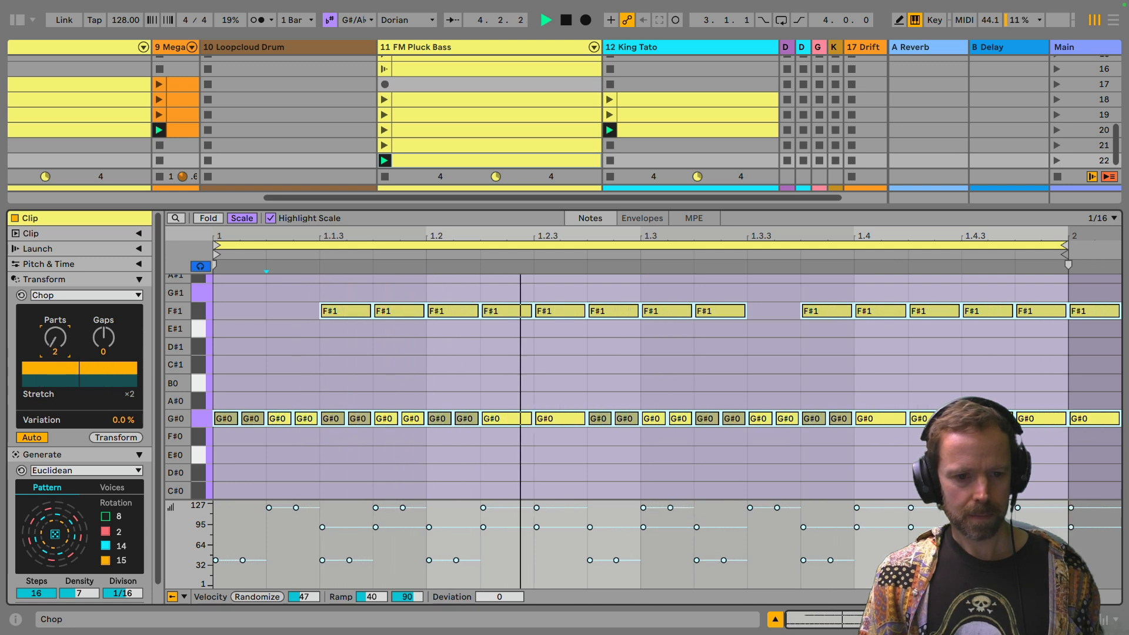
key(space)
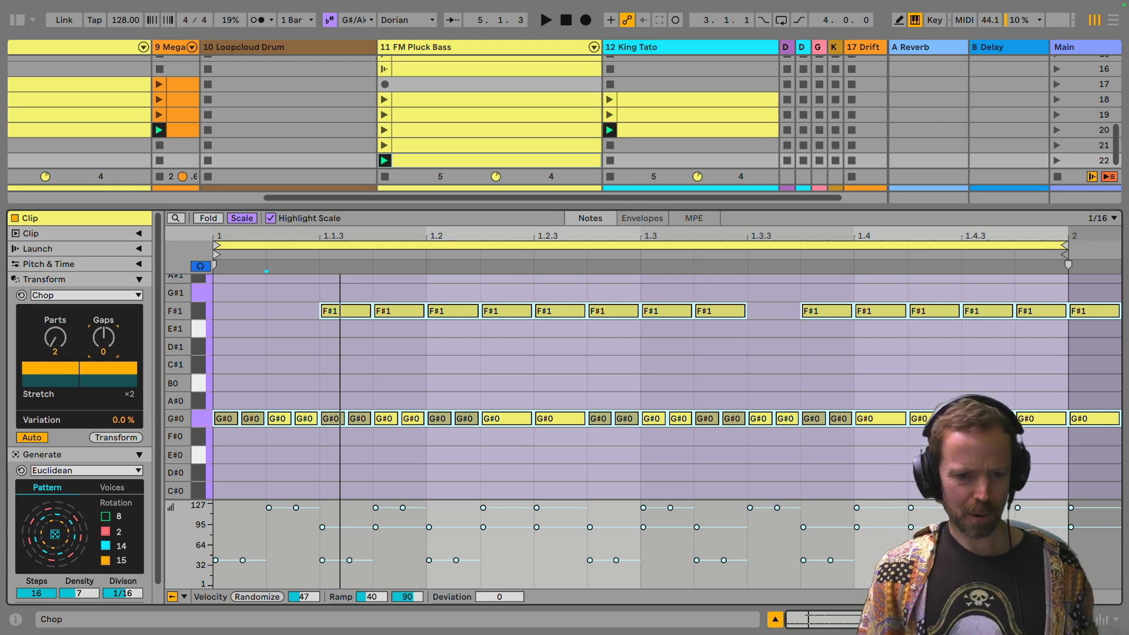
Step: Set the Chop Gaps to -1, restart playback and raise Parts to 3
drag(103, 337, 104, 341)
key(space)
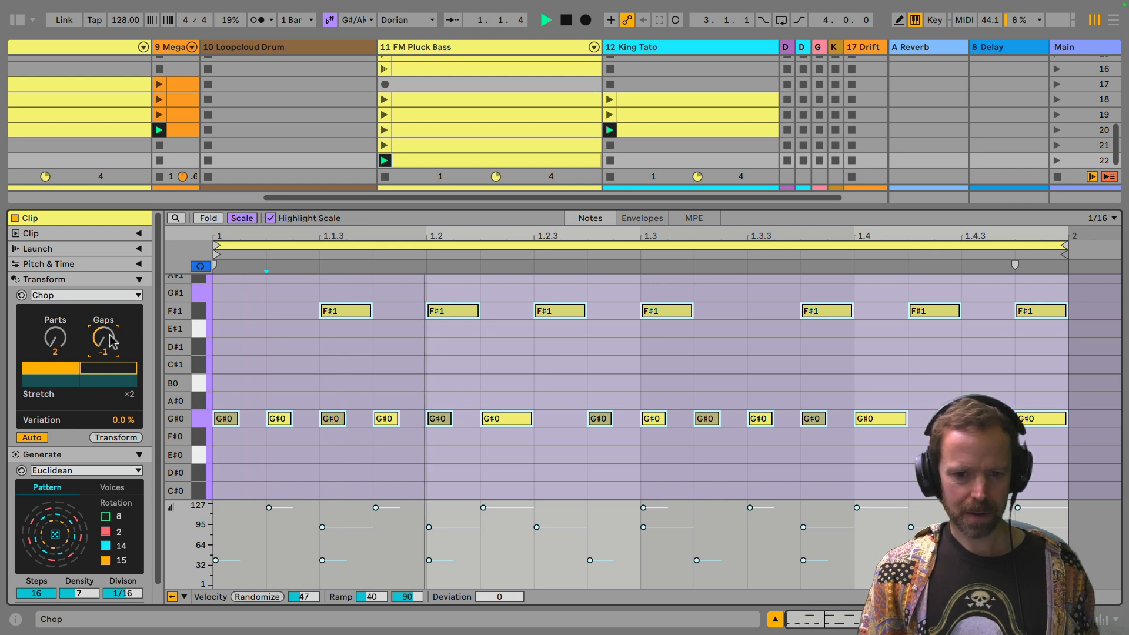
drag(55, 338, 55, 333)
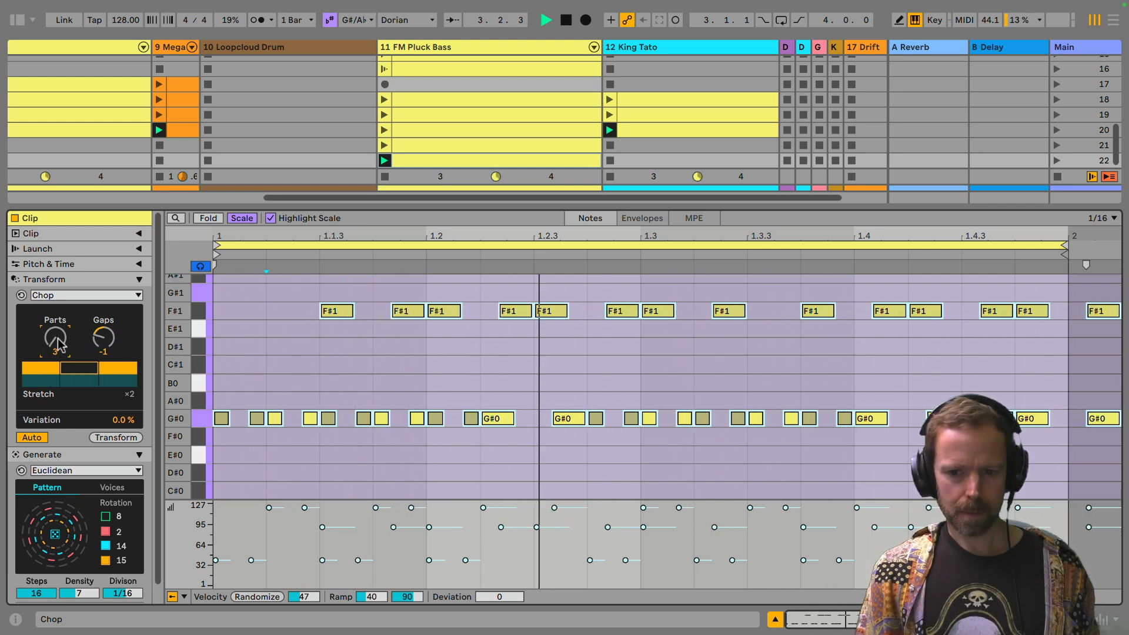
Step: Set the Chop Gaps to -2 with 3 Parts and compare the bass pattern with automatic transformation off and on
drag(104, 337, 103, 343)
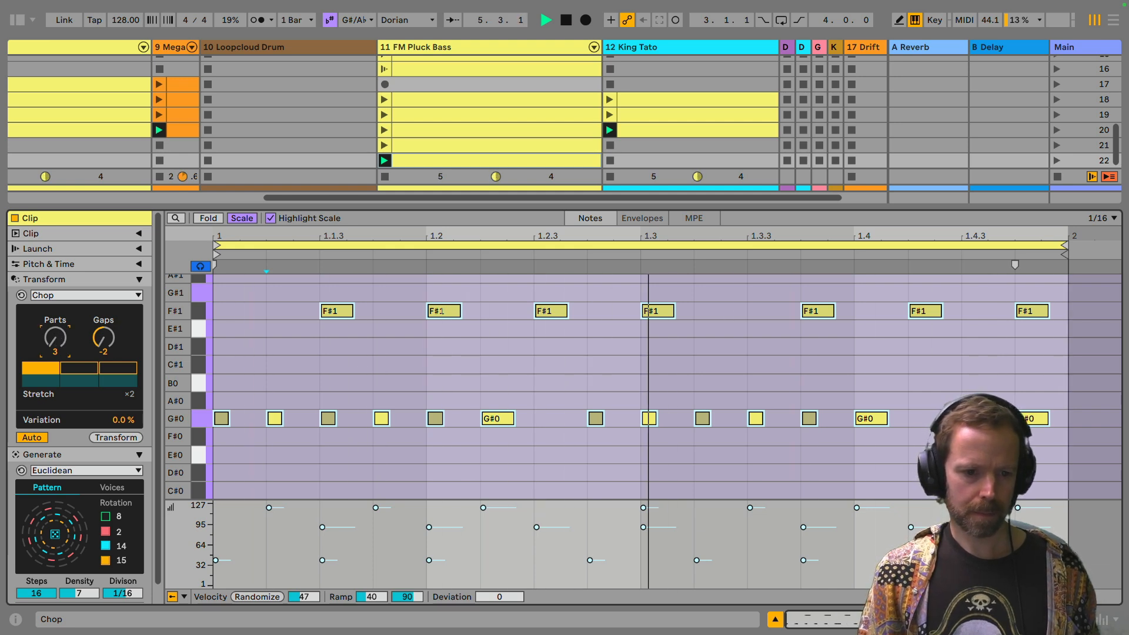
drag(55, 338, 104, 347)
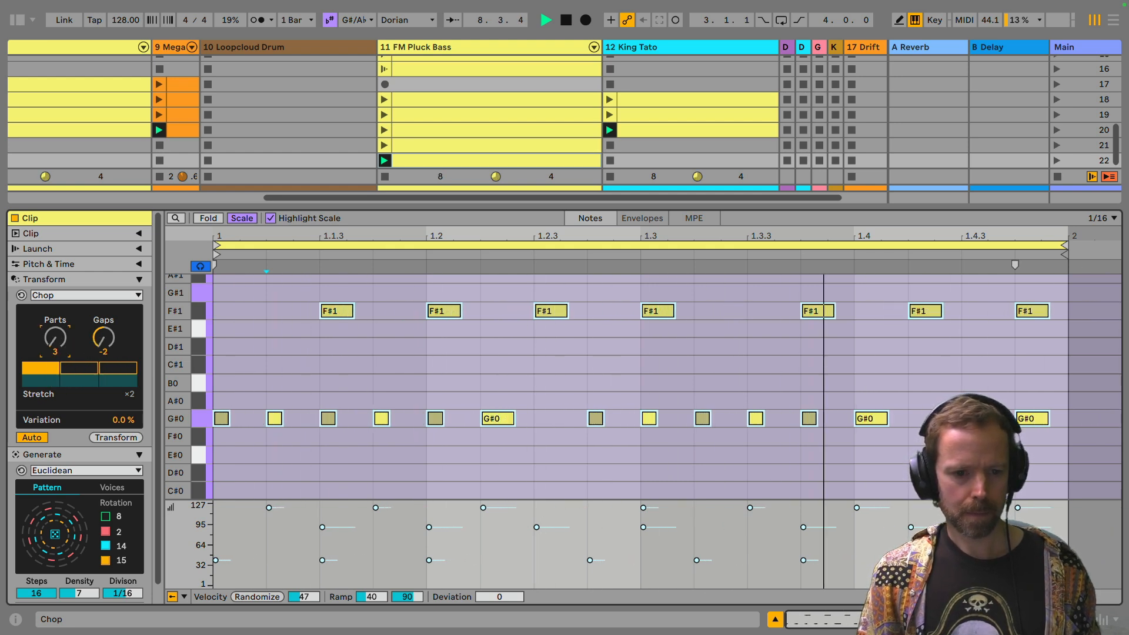
drag(61, 347, 61, 353)
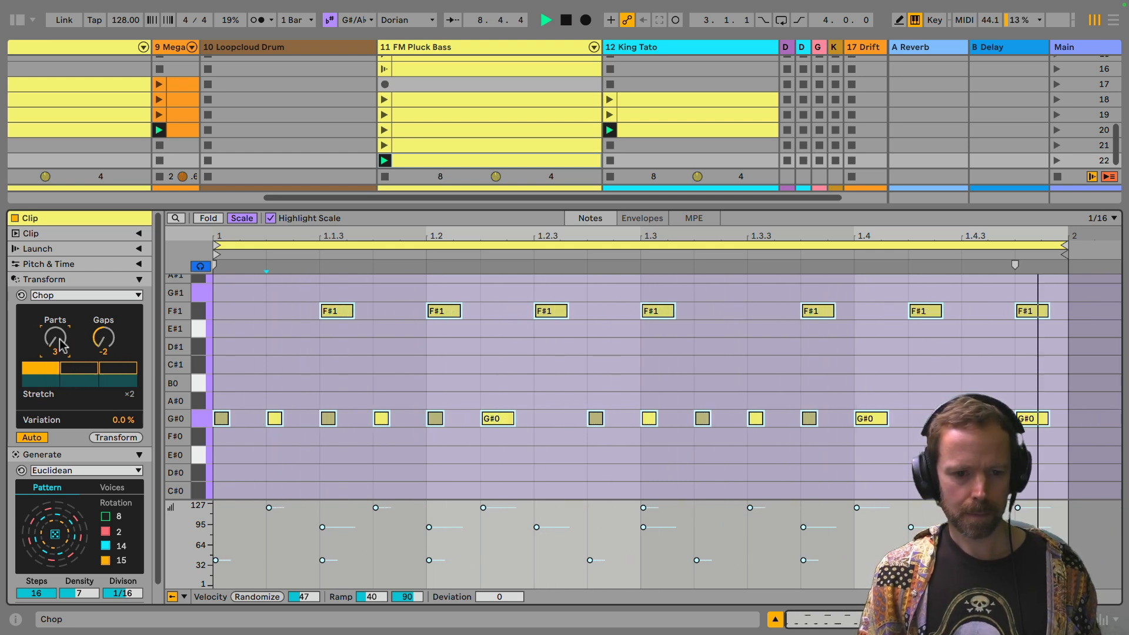
click(33, 438)
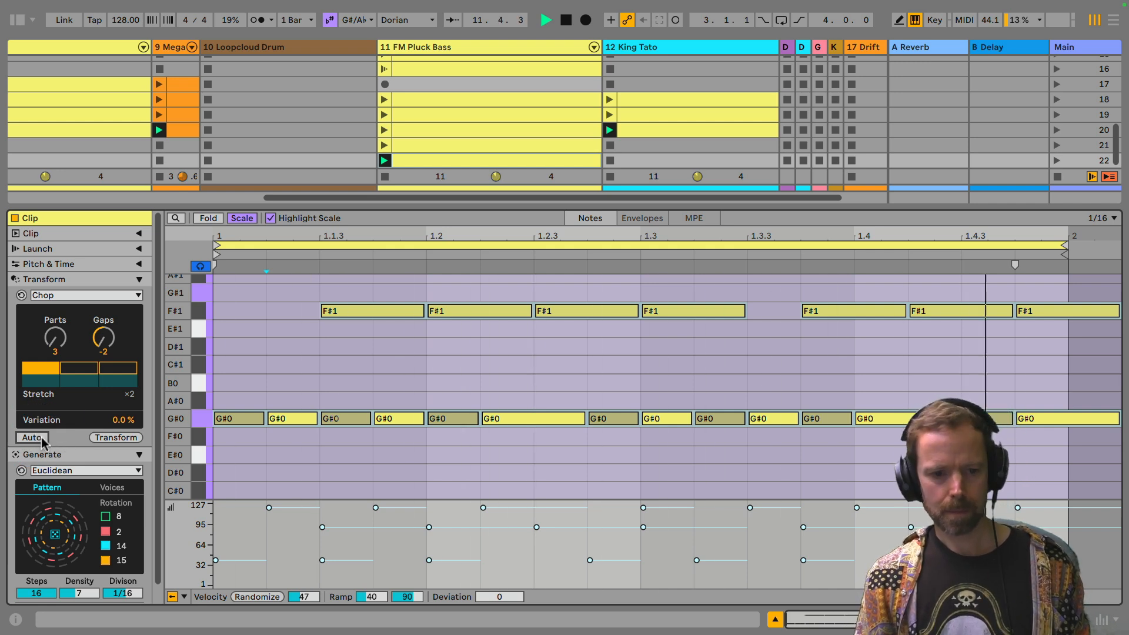
click(42, 438)
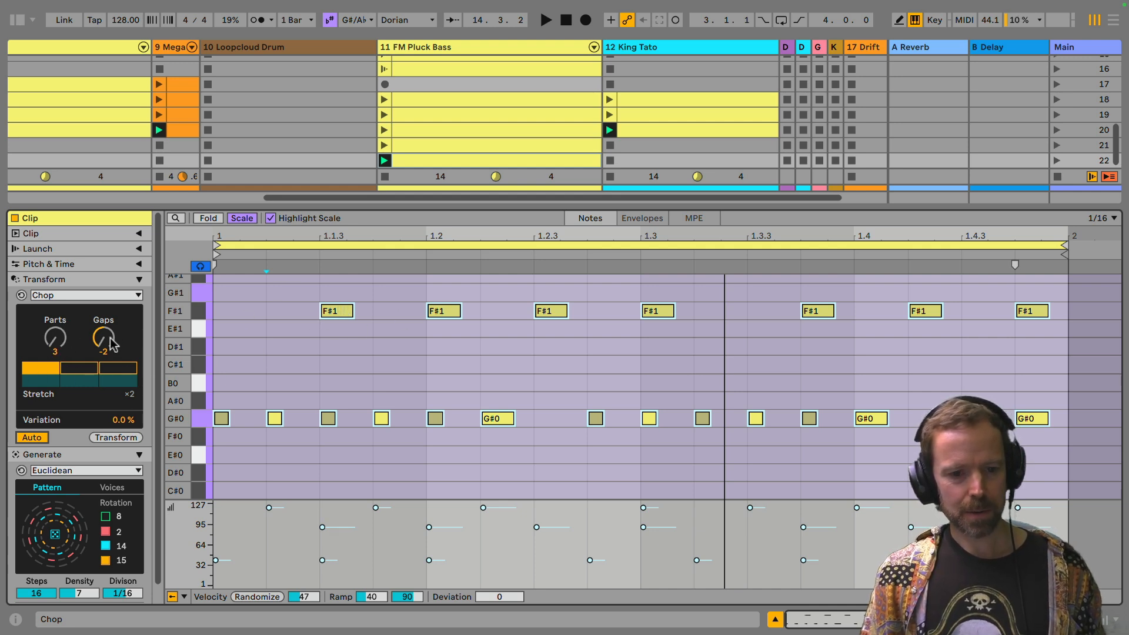
Step: Try Chop Gaps at 0 and -2 with playback stopped, and toggle the middle chop part on and off
drag(104, 339, 103, 333)
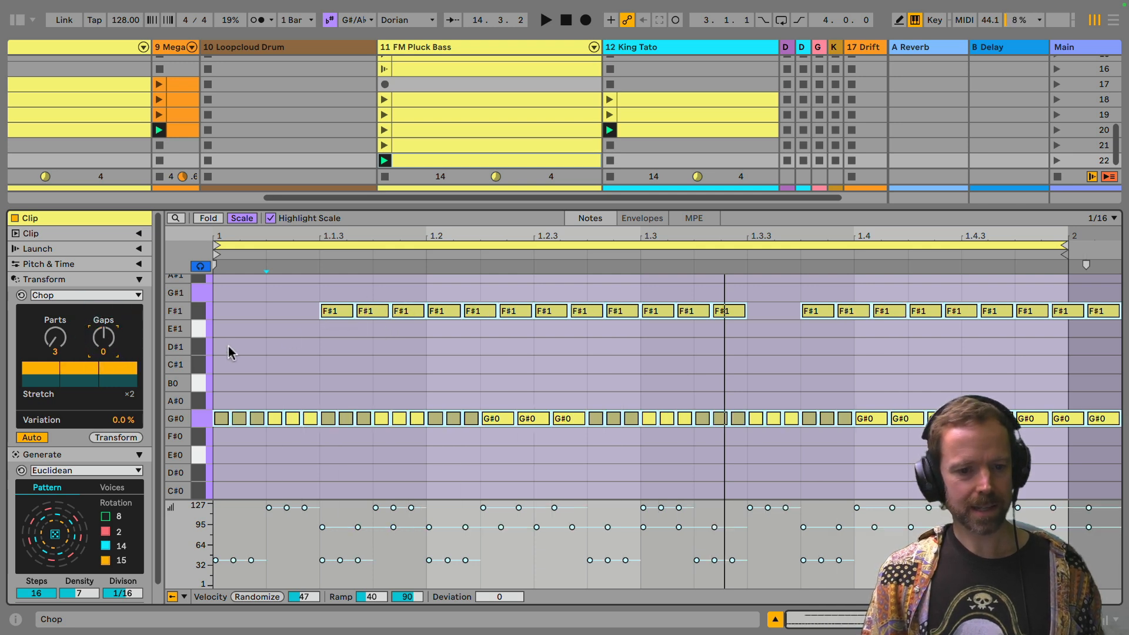
drag(104, 337, 103, 347)
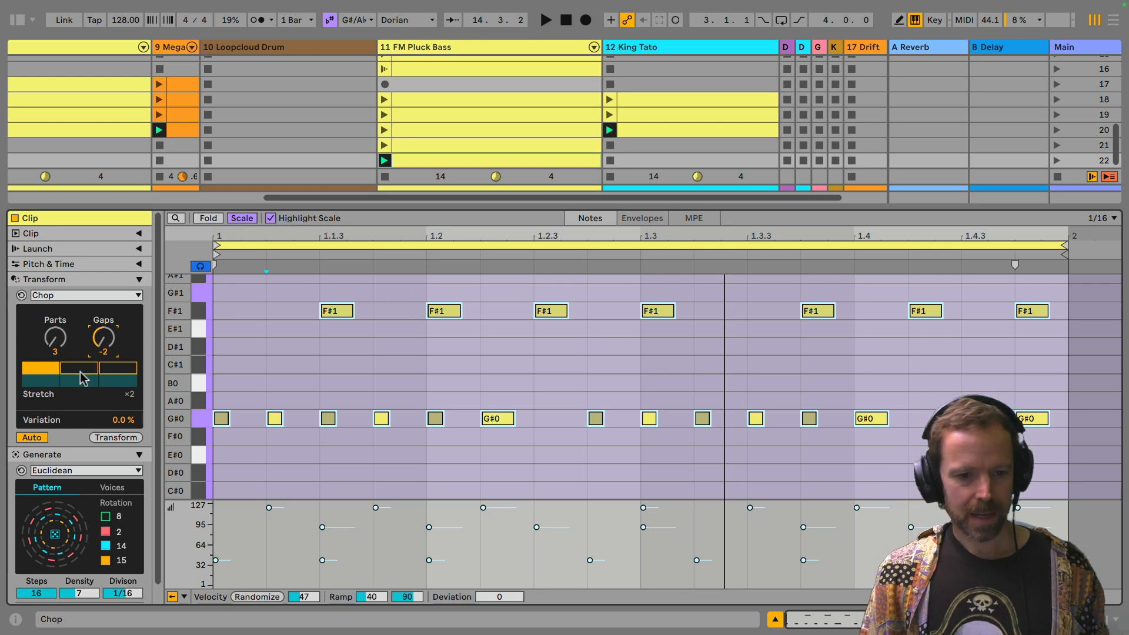
click(81, 372)
click(84, 370)
click(85, 367)
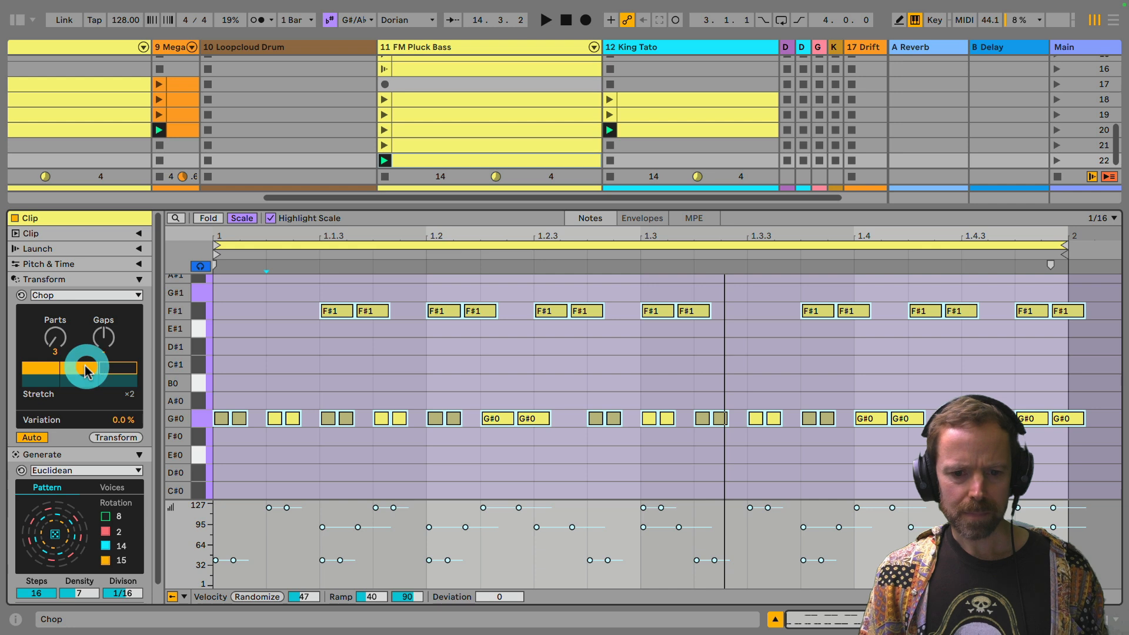
click(82, 372)
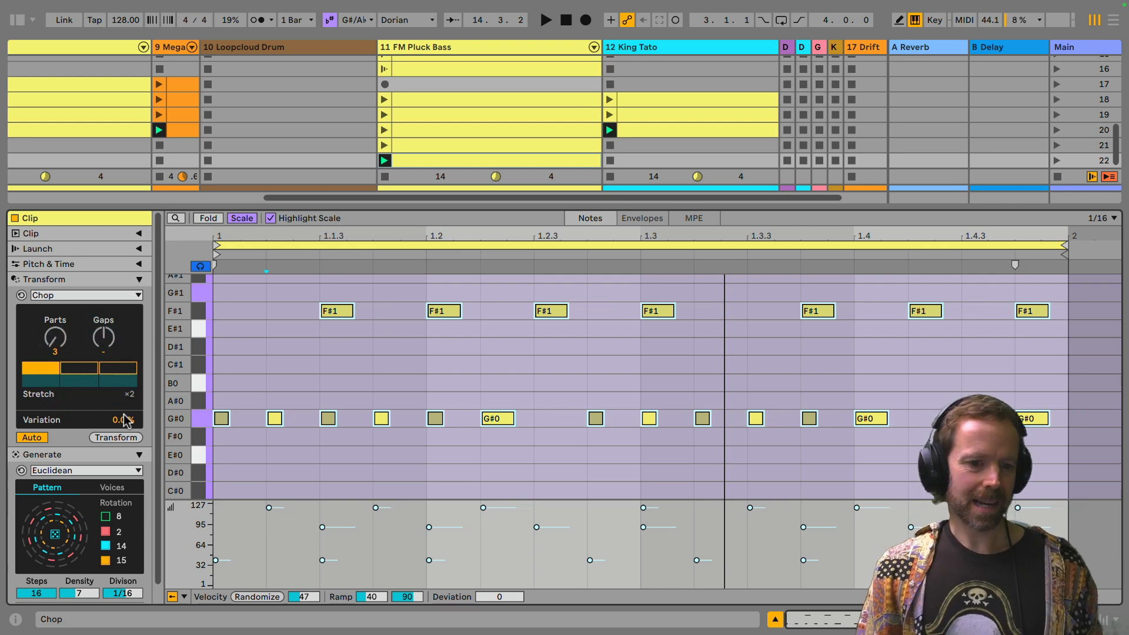
Step: Show the FM Pluck Bass track's instrument and set its FM Amount to 35% while auditioning the chopped clip
click(421, 161)
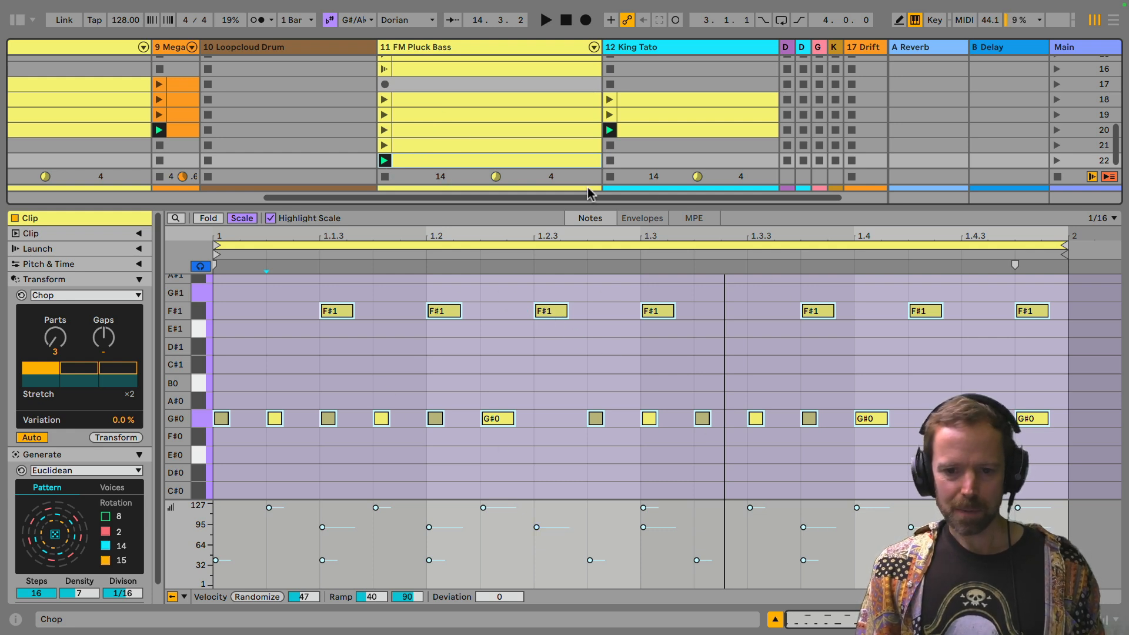
click(425, 48)
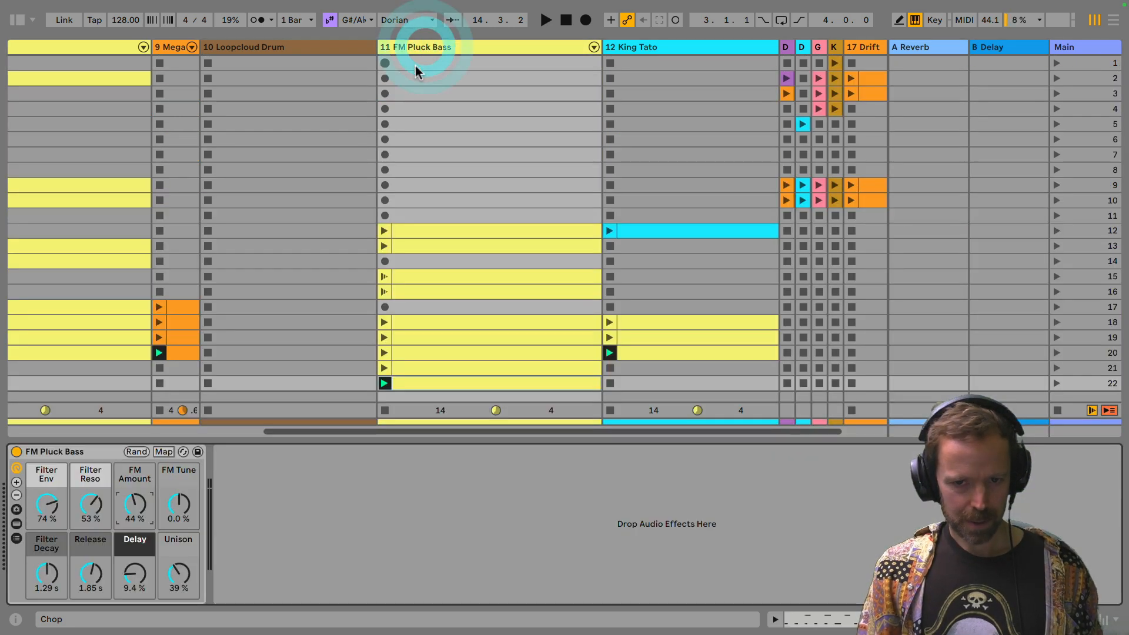
click(88, 455)
drag(136, 501, 135, 500)
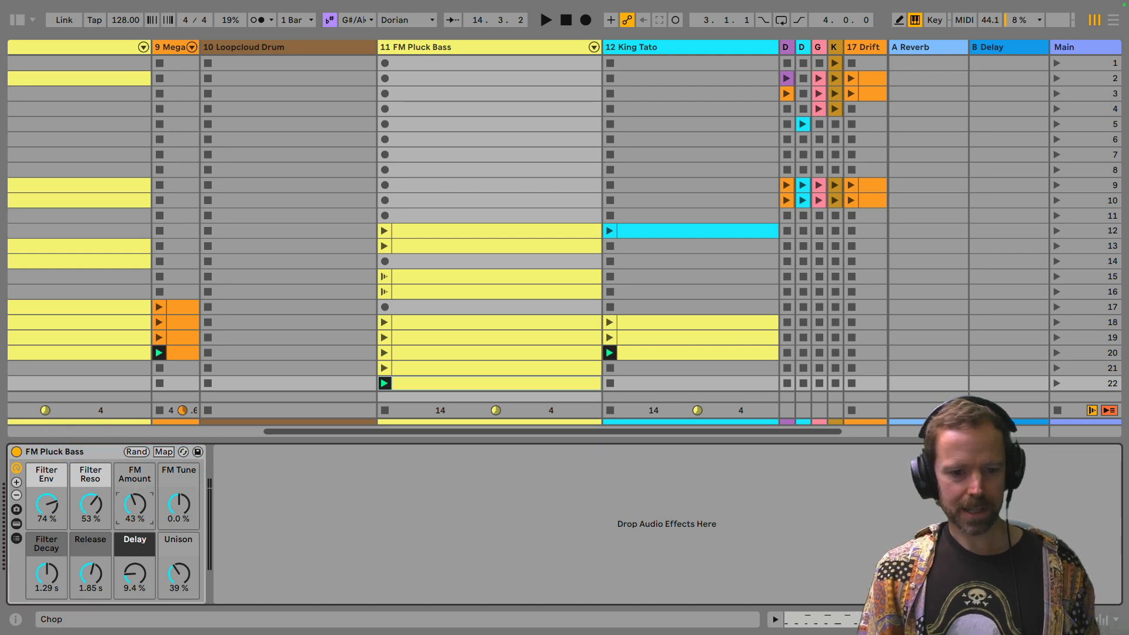
key(space)
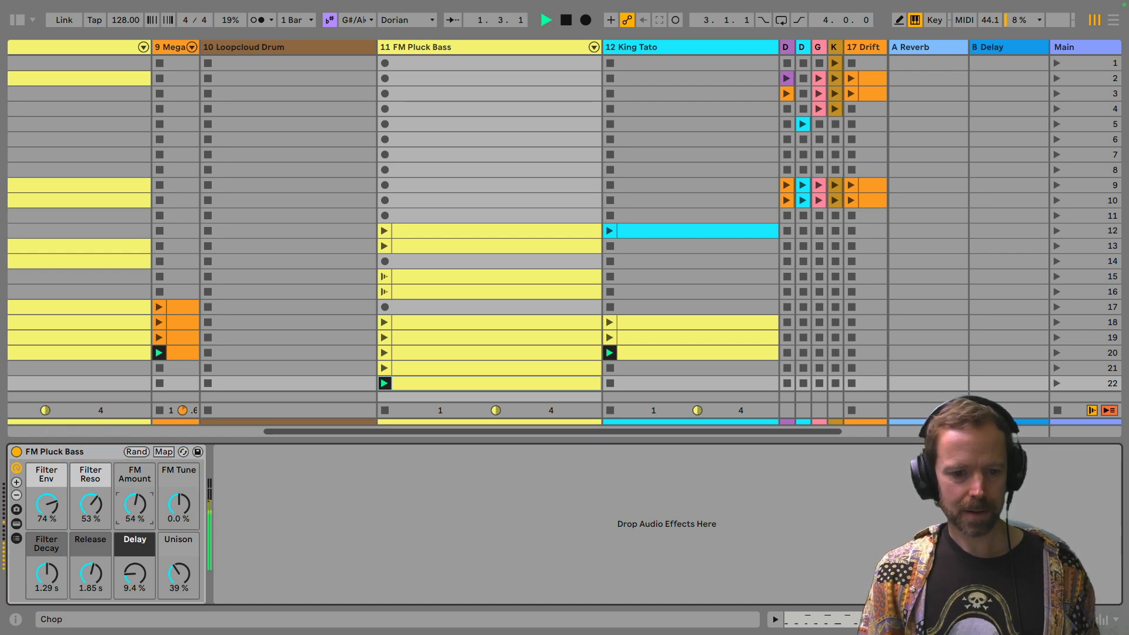
mouse_move(135, 504)
mouse_down()
mouse_move(135, 470)
mouse_move(148, 516)
mouse_up()
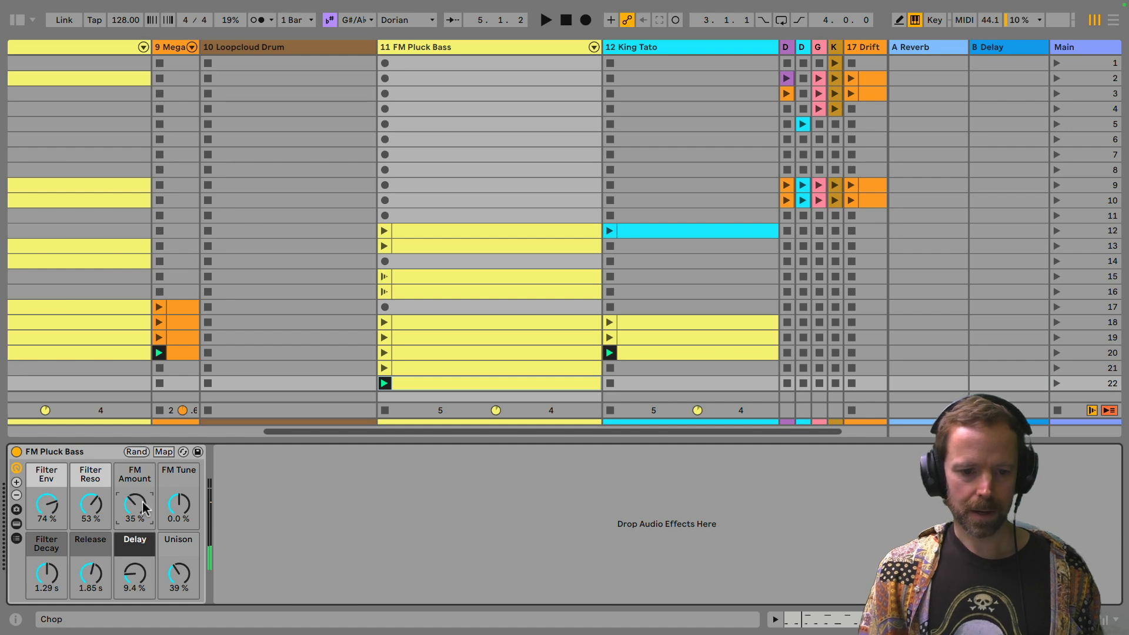
Step: Automate FM Amount in the scene 22 bass clip's envelope, ramping from 35% near the start to maximum at 1.4.4, and play it
double_click(424, 386)
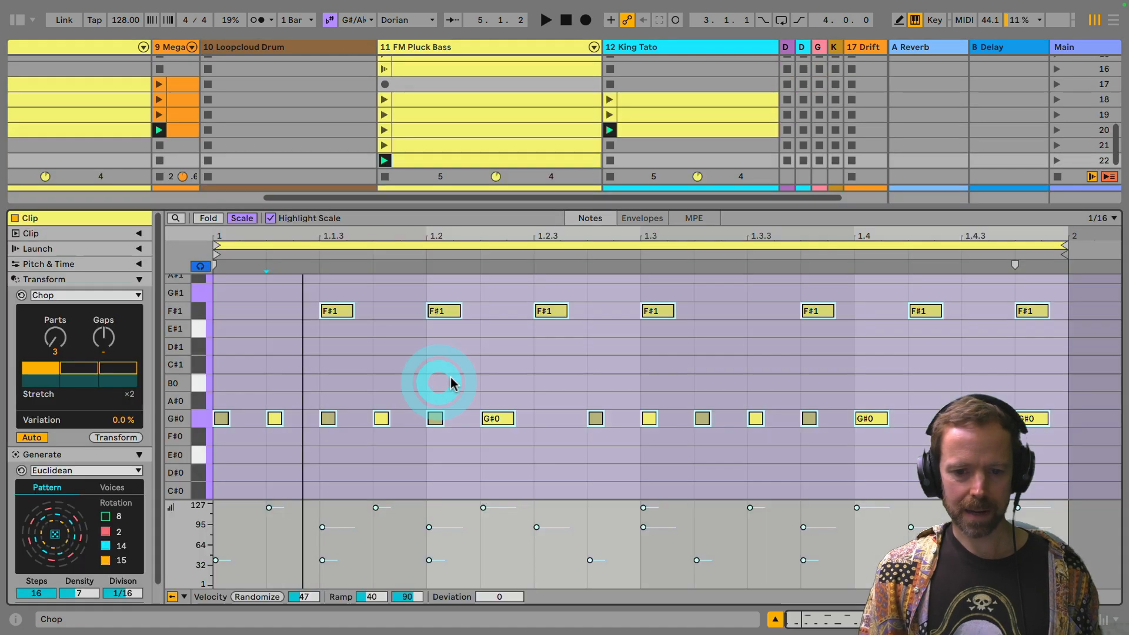
click(636, 222)
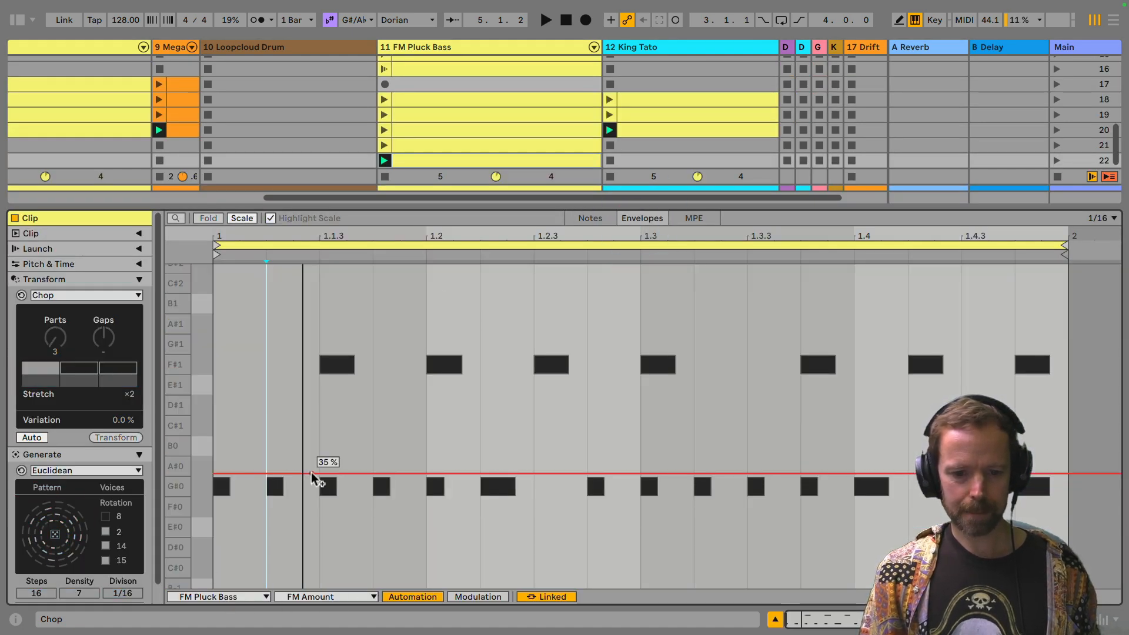
click(228, 474)
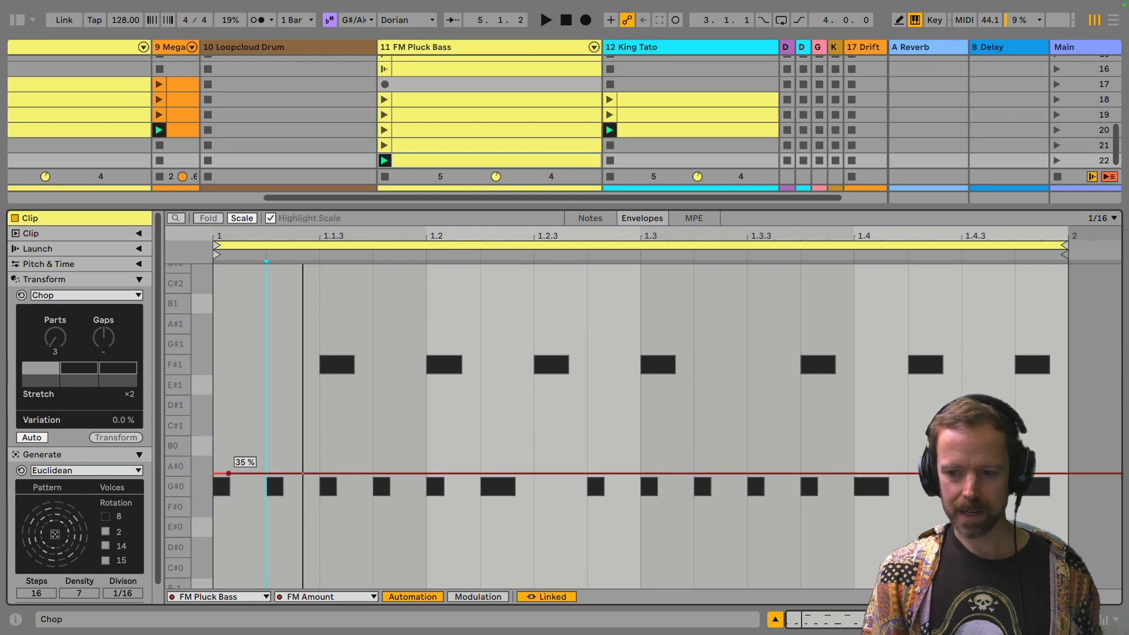
drag(1013, 473, 1014, 266)
key(space)
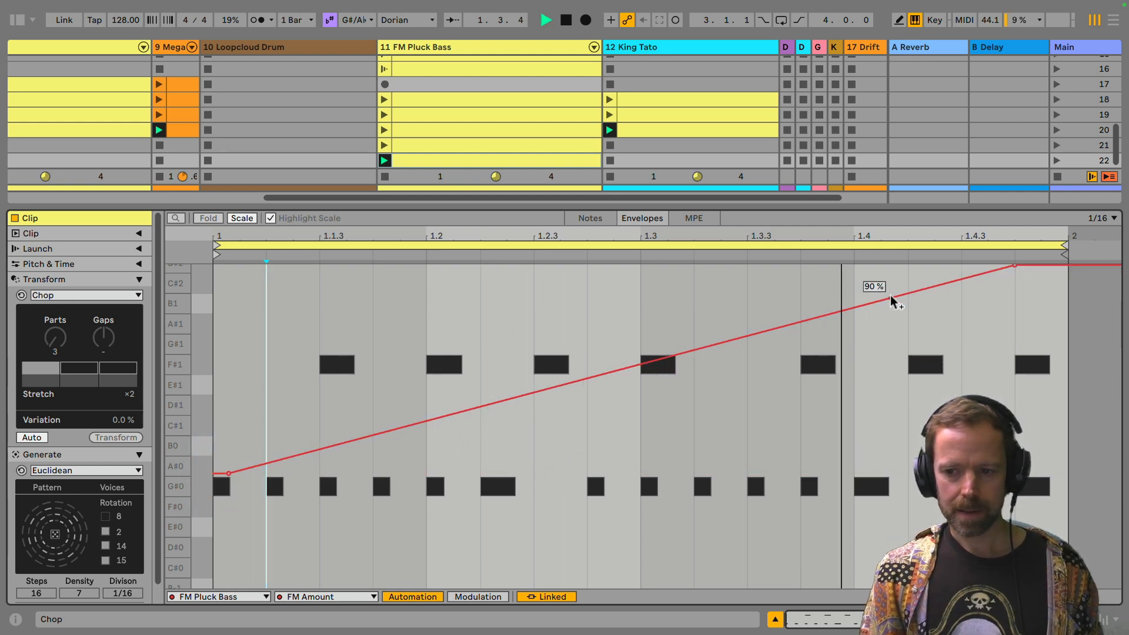
Step: Add a breakpoint at about 90% shortly after beat 1.3 on the FM Amount envelope and audition the new curve
key(space)
drag(665, 357, 694, 300)
key(space)
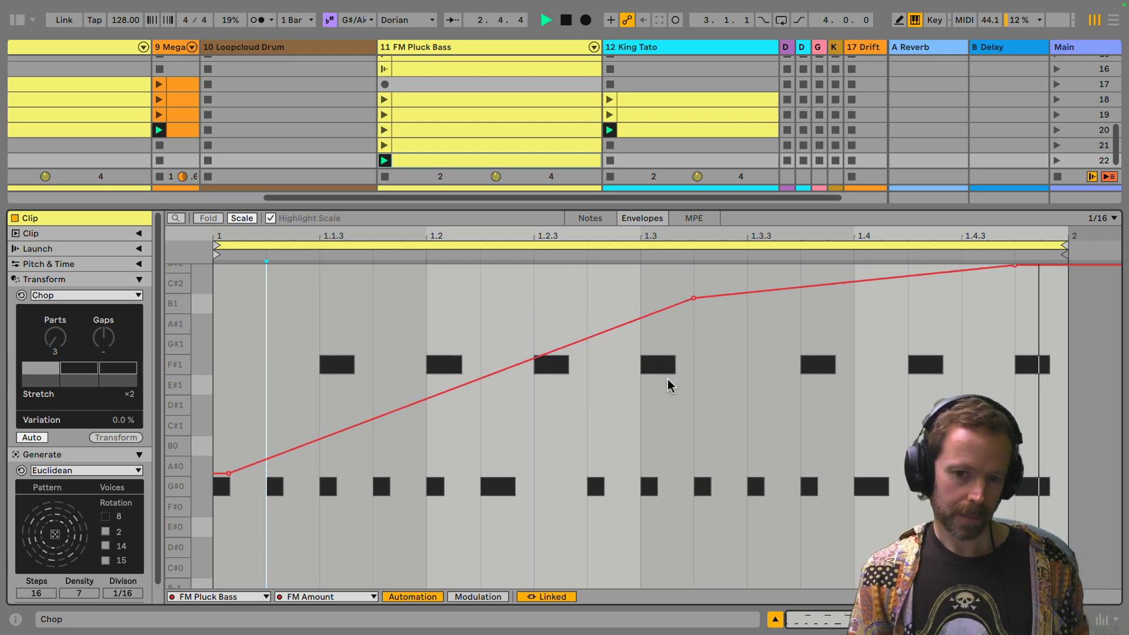
key(space)
Step: Enlarge the clip grid and launch the scene 21 bass clip
drag(484, 203, 496, 414)
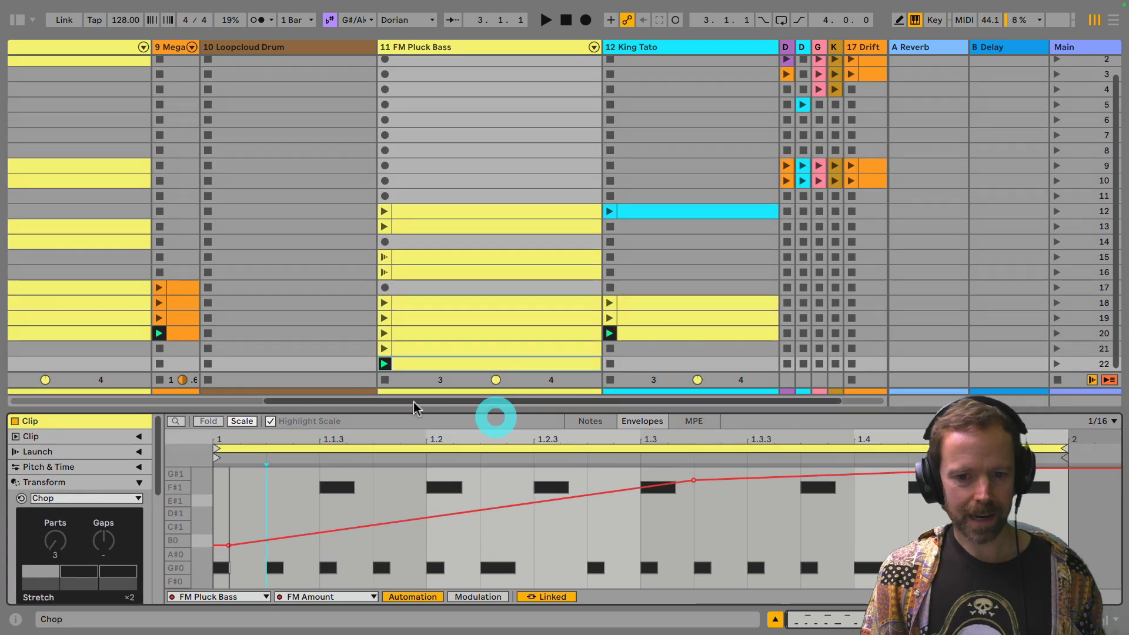
click(422, 350)
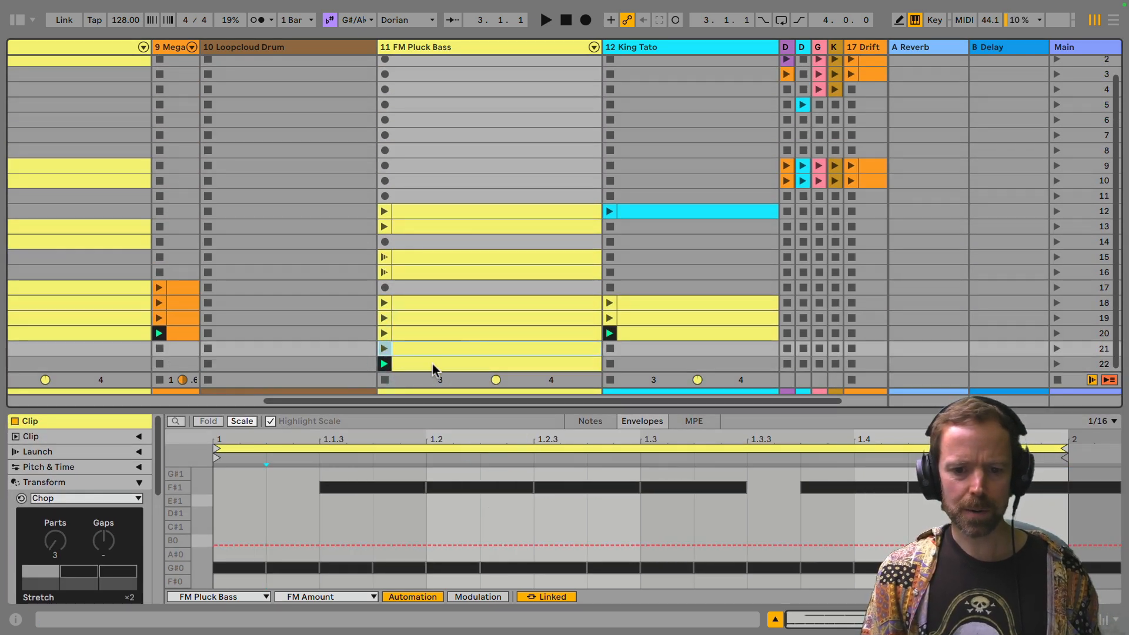
click(384, 349)
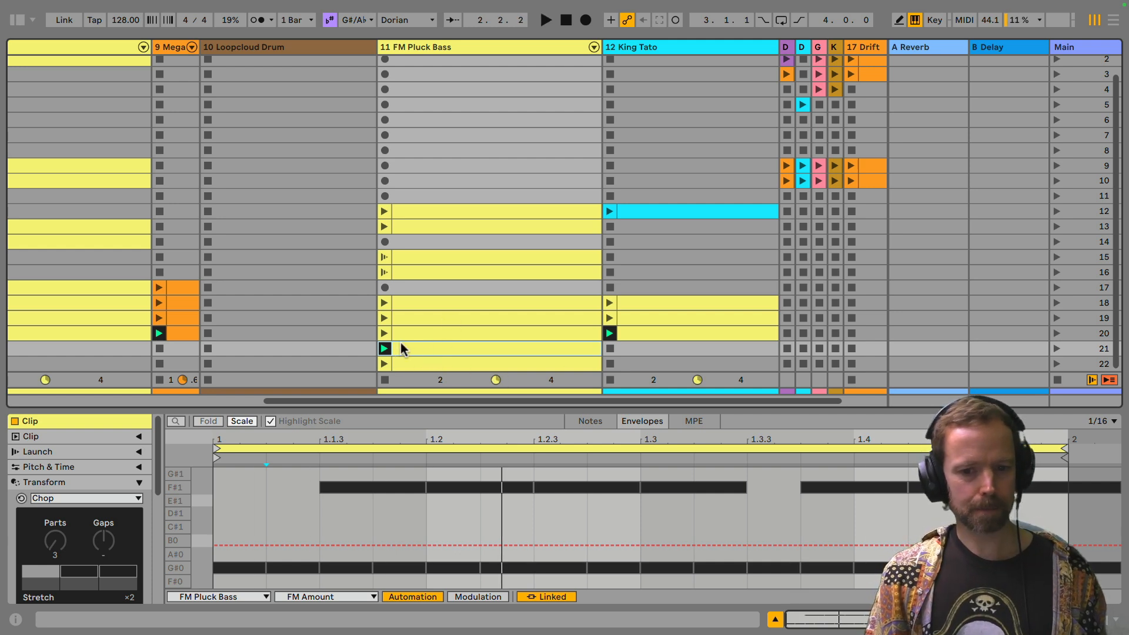
Step: Select the scene 20 bass clip, collapse its Transform and Generate sections and show its Launch settings
drag(464, 410, 449, 197)
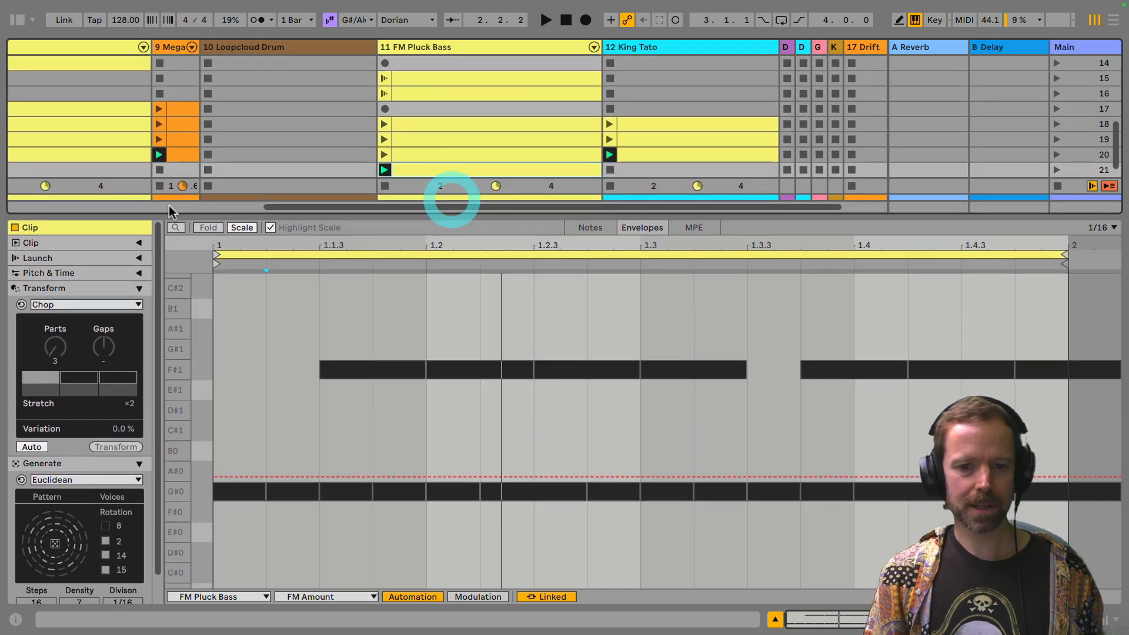
click(418, 156)
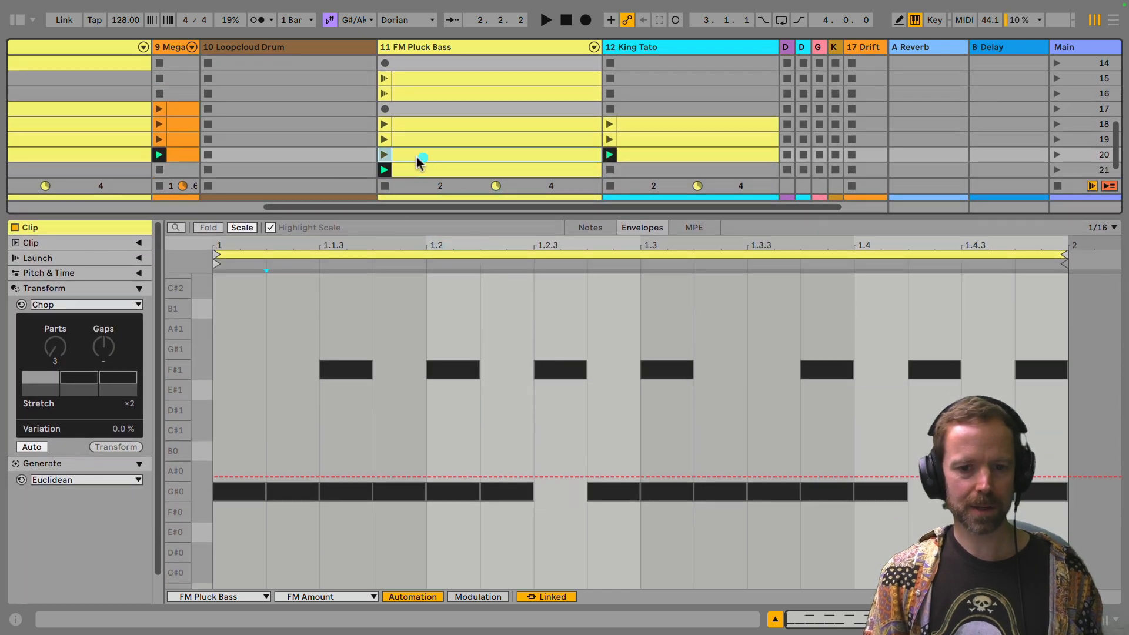
click(139, 288)
click(140, 302)
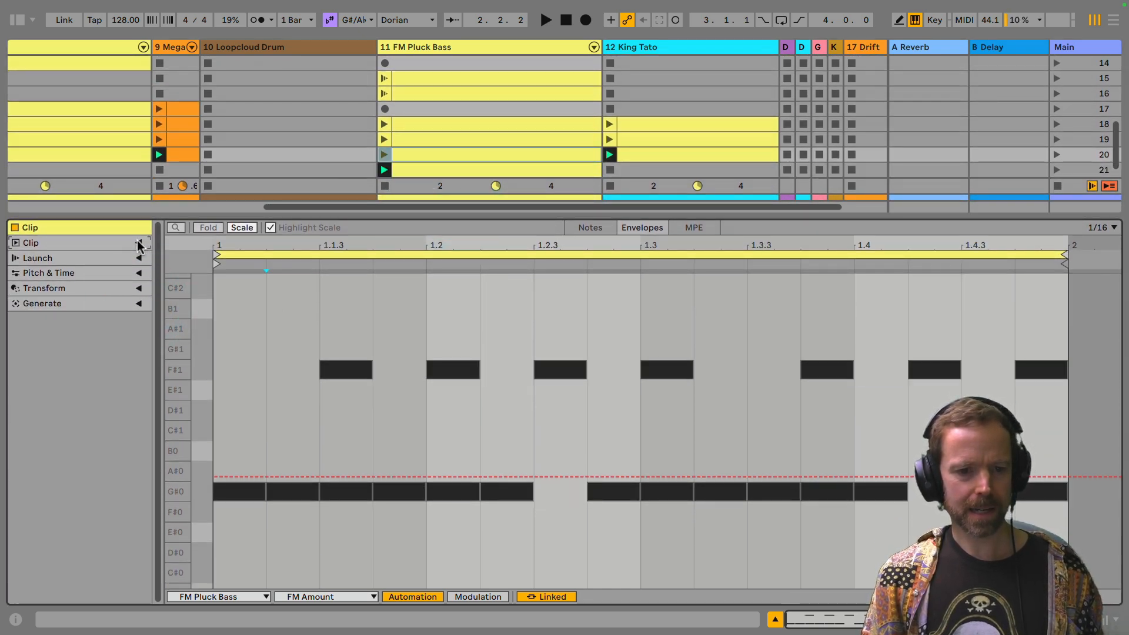
click(139, 244)
click(140, 244)
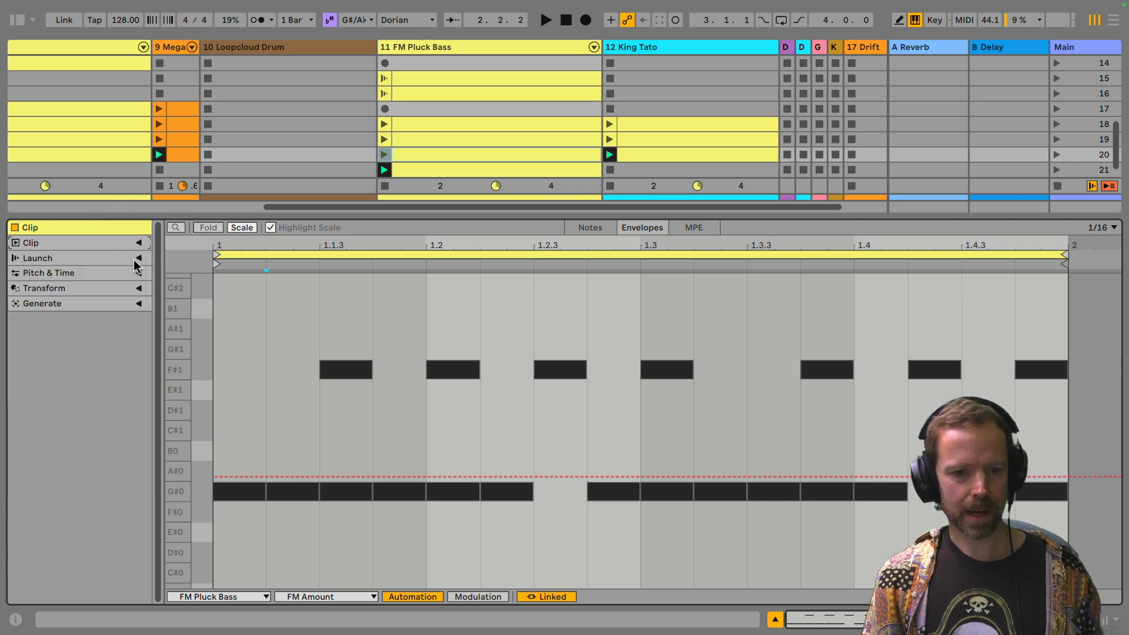
click(139, 258)
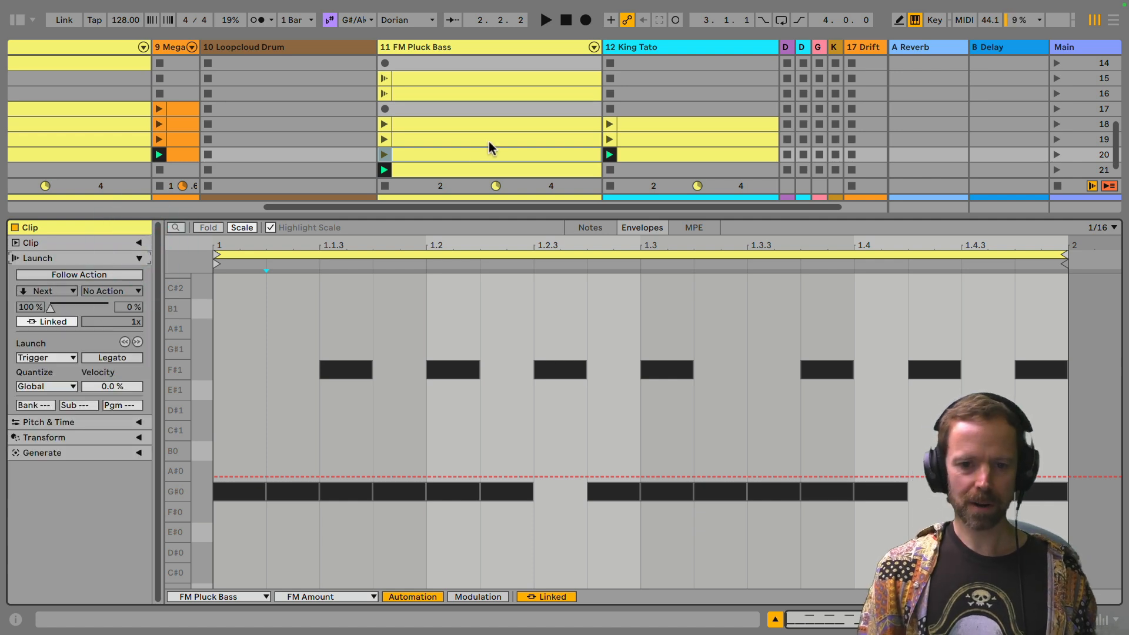
Step: Enable Follow Action on the scene 20 bass clip, unlinked with a time of 3.0.0 and the action Next
click(435, 157)
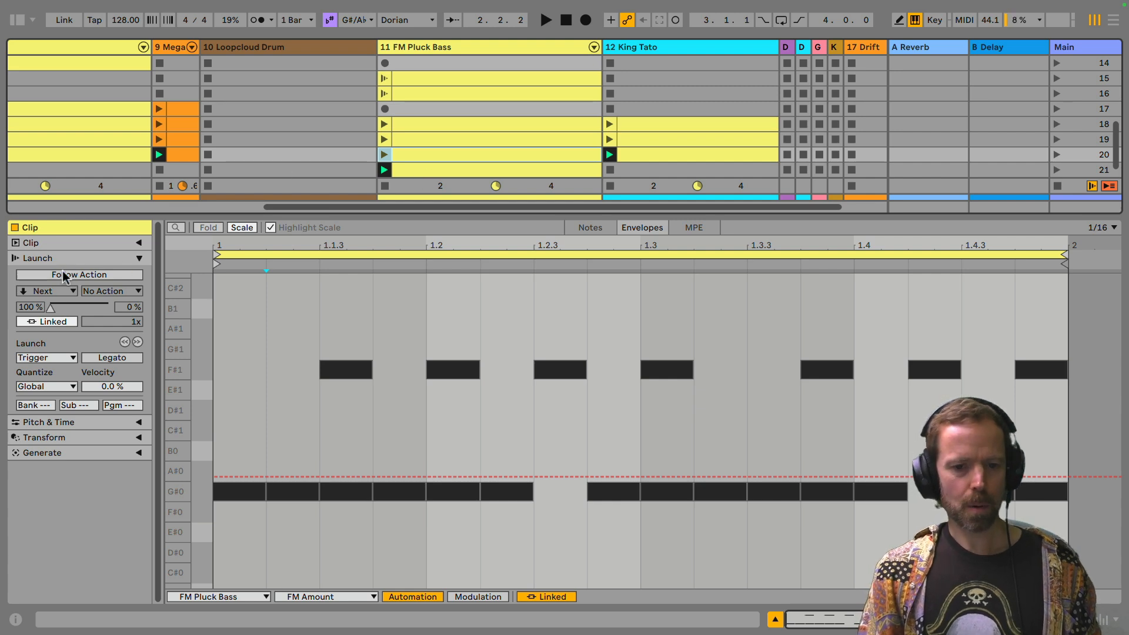
click(411, 154)
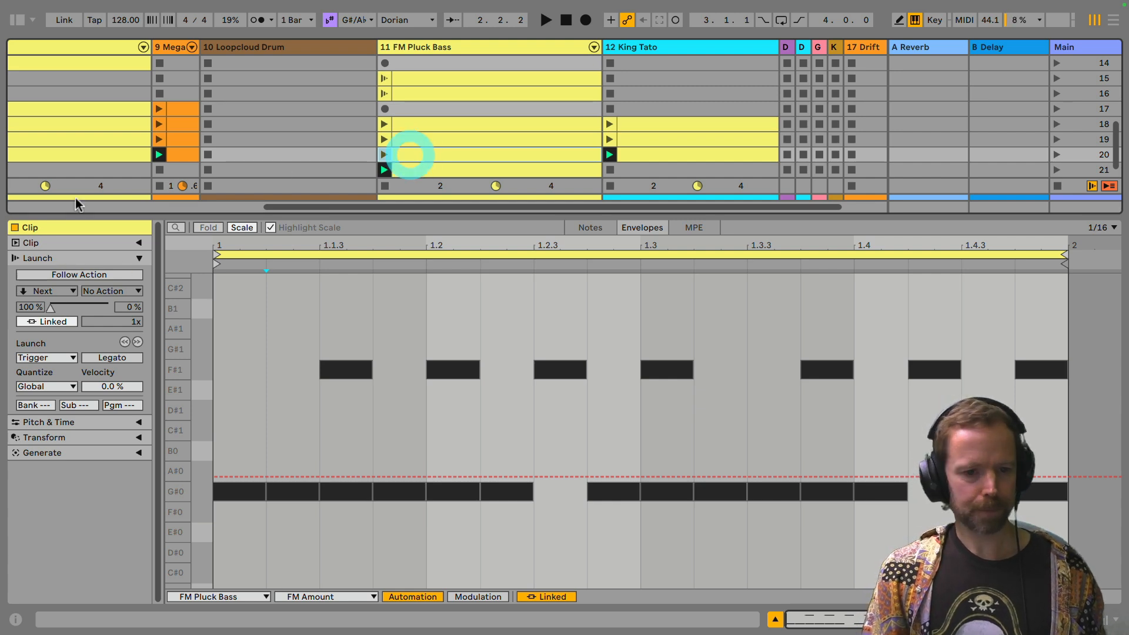
click(68, 277)
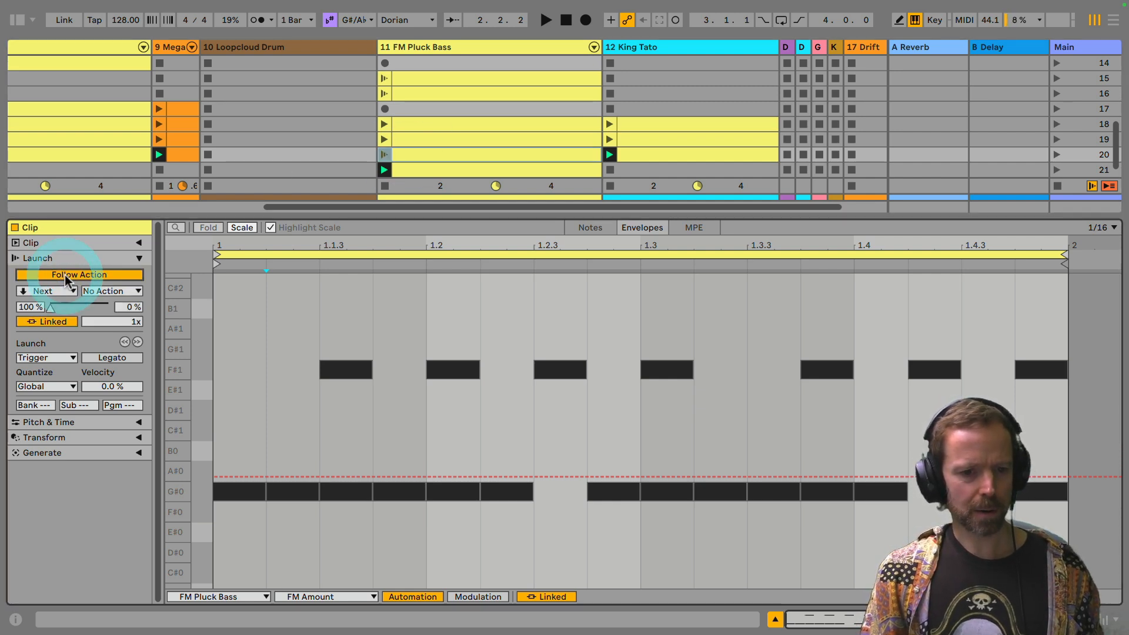
click(422, 157)
click(418, 157)
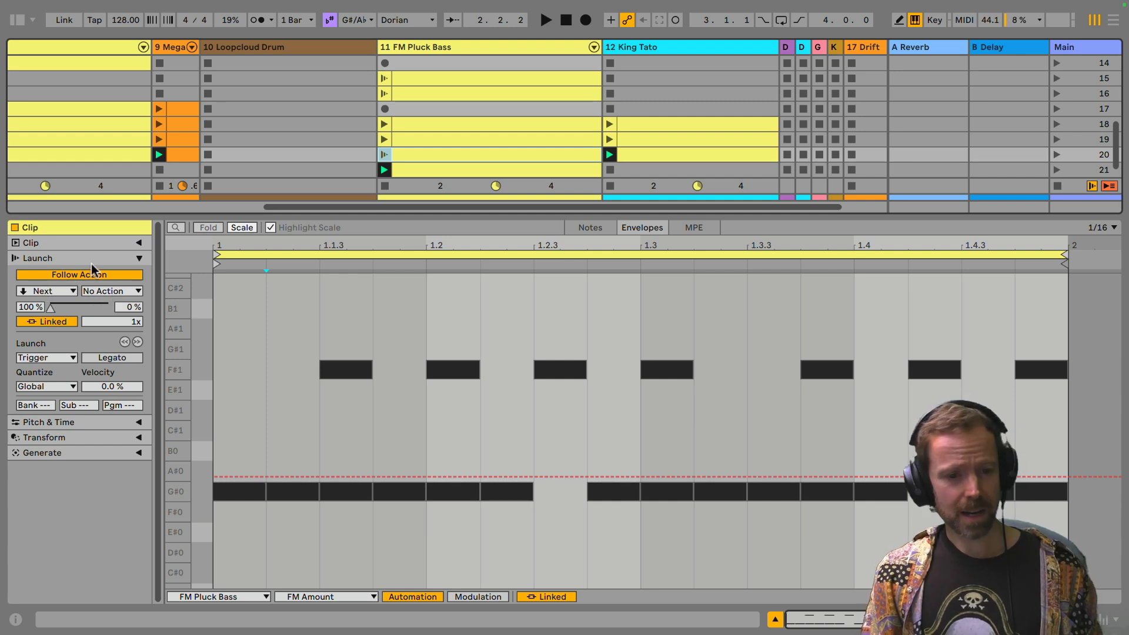
click(52, 322)
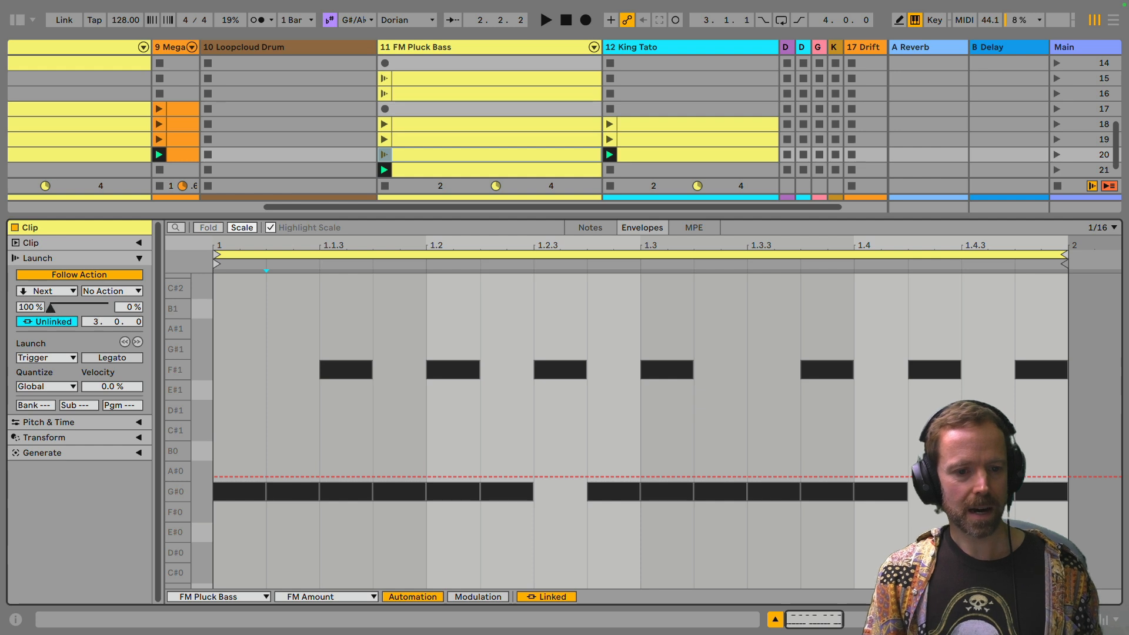
click(50, 292)
click(42, 350)
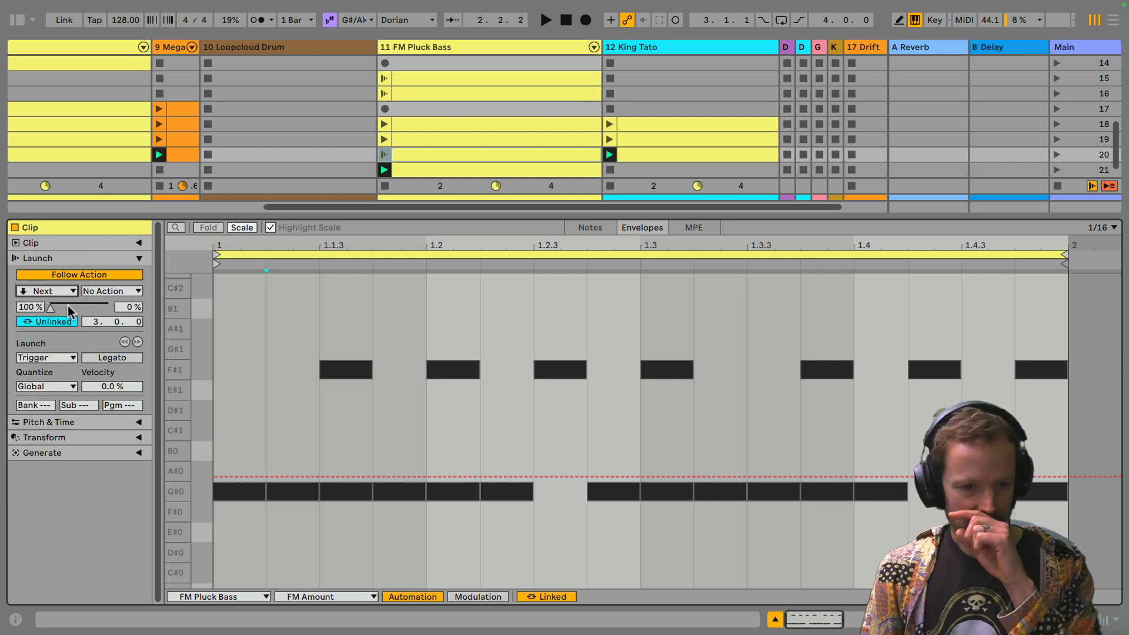
Step: Enable Follow Action on the scene 21 bass clip, with the action Previous and an unlinked time of 1.0.0
click(411, 167)
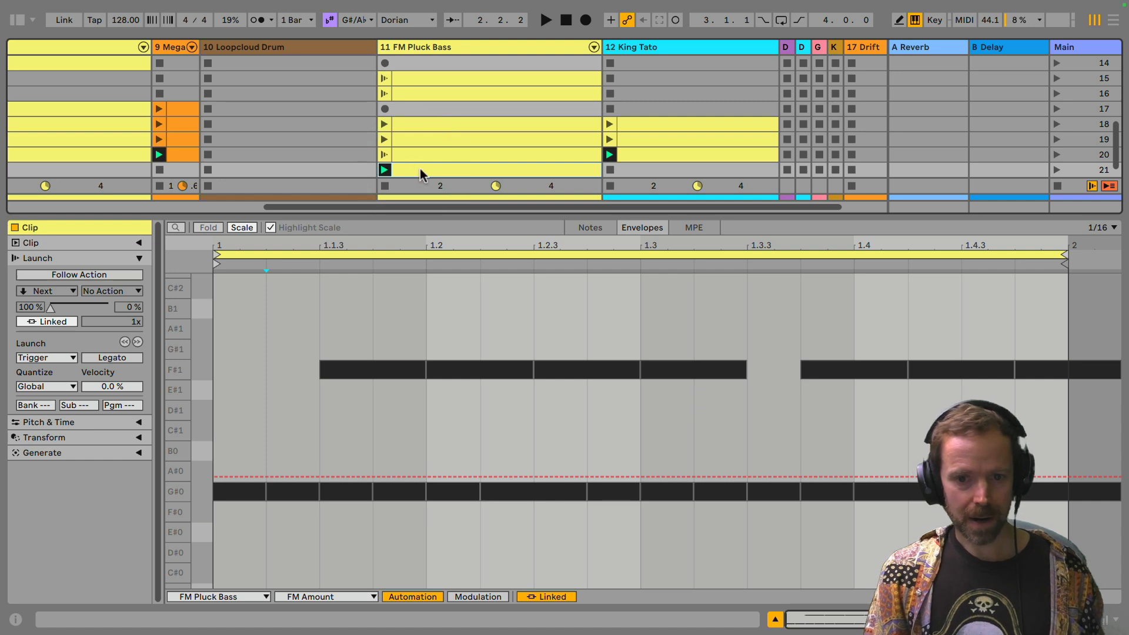
click(421, 170)
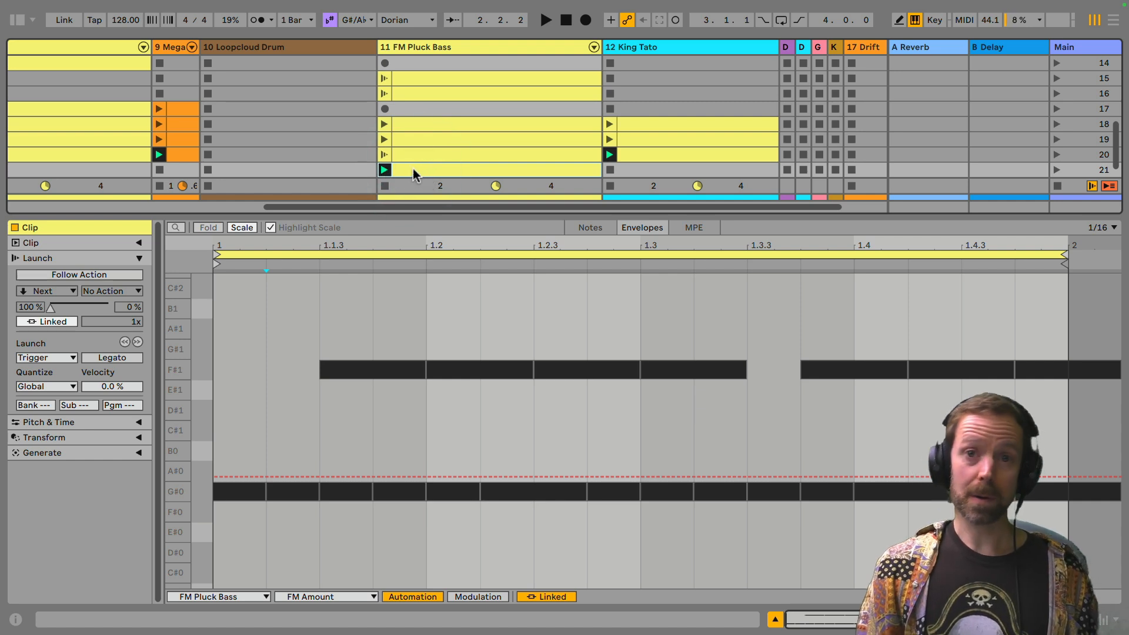
click(70, 274)
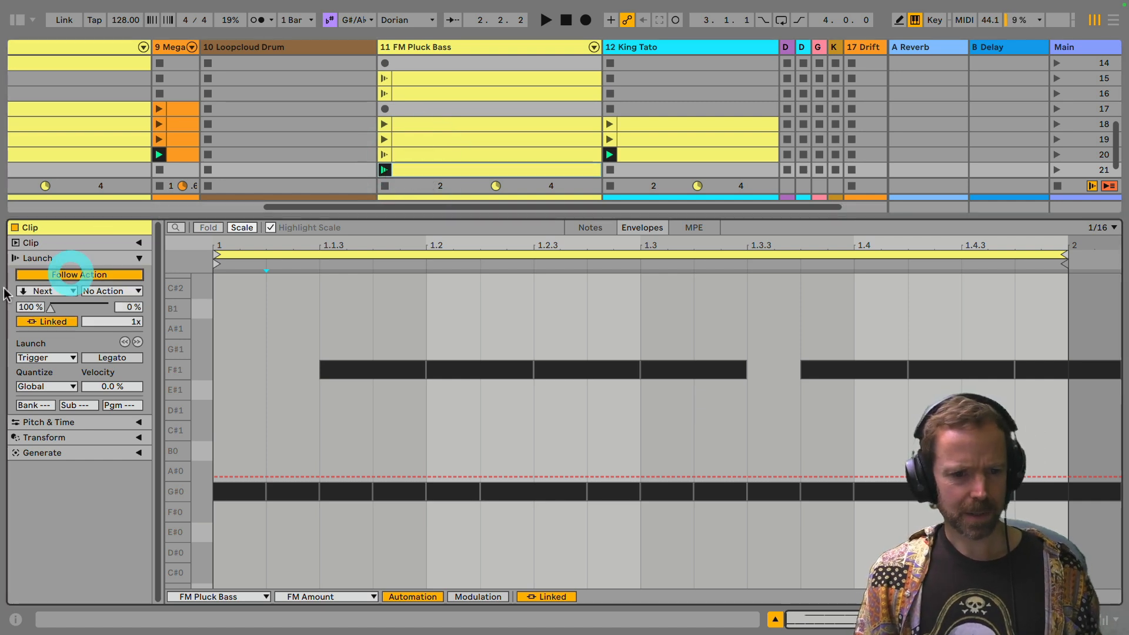
click(46, 293)
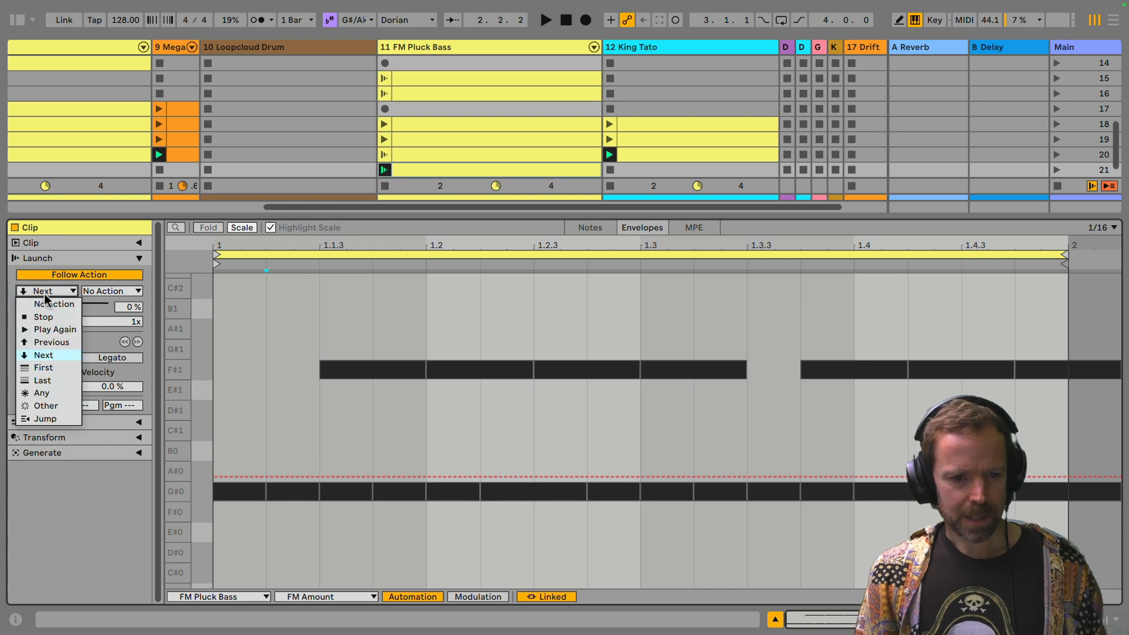
click(48, 342)
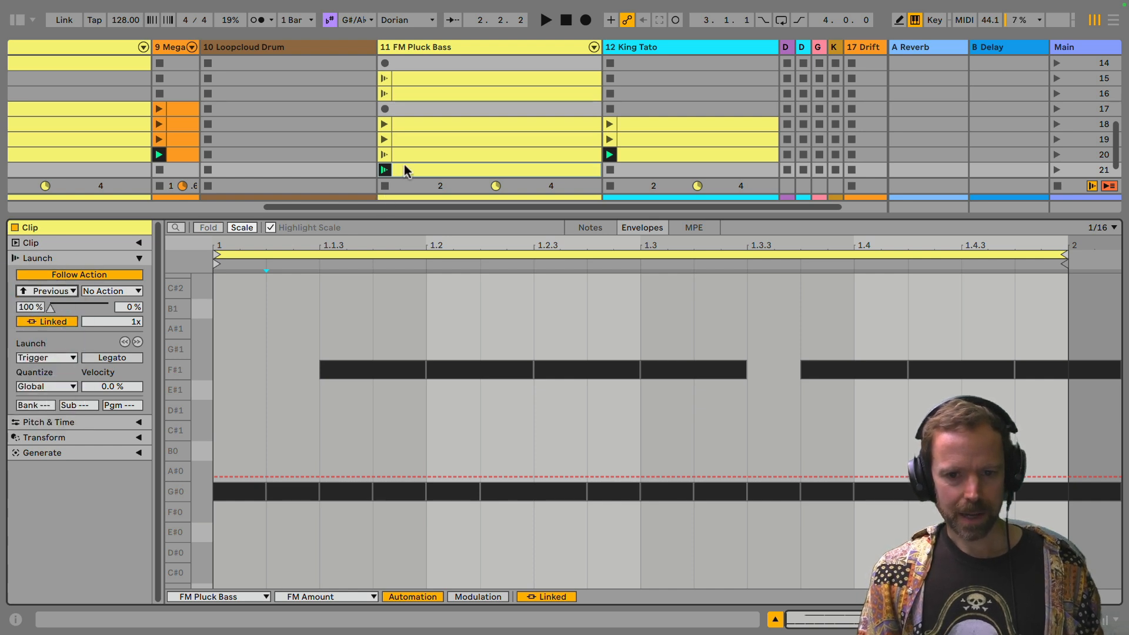
click(61, 323)
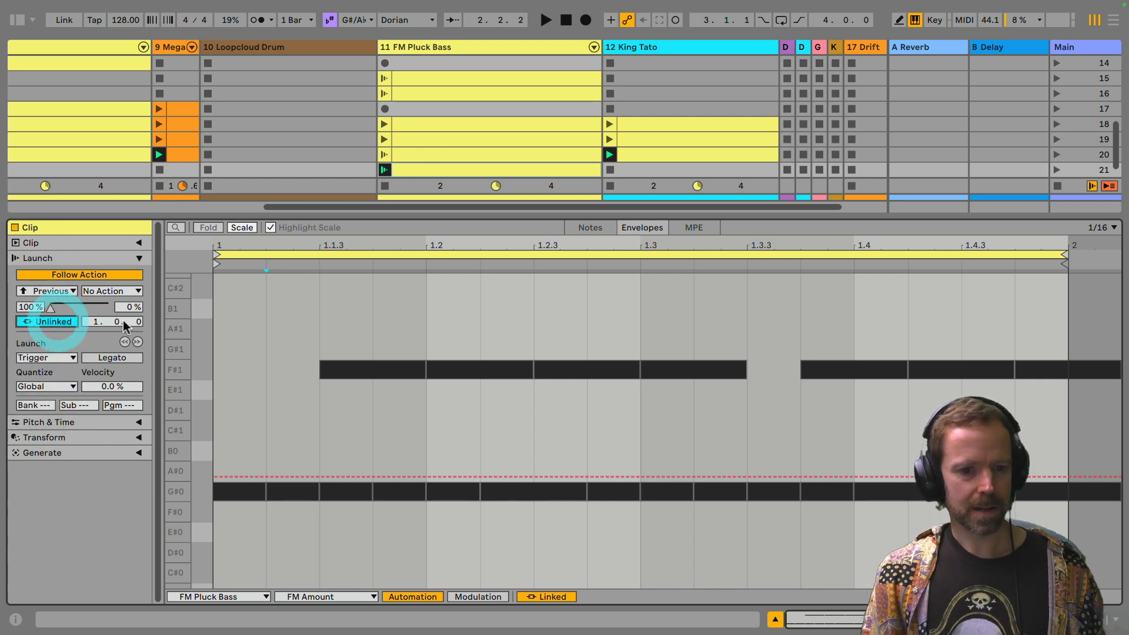
Step: Launch the scene 20 bass clip and audition the alternation with scene 21 while viewing both clips' notes, then stop playback
click(384, 155)
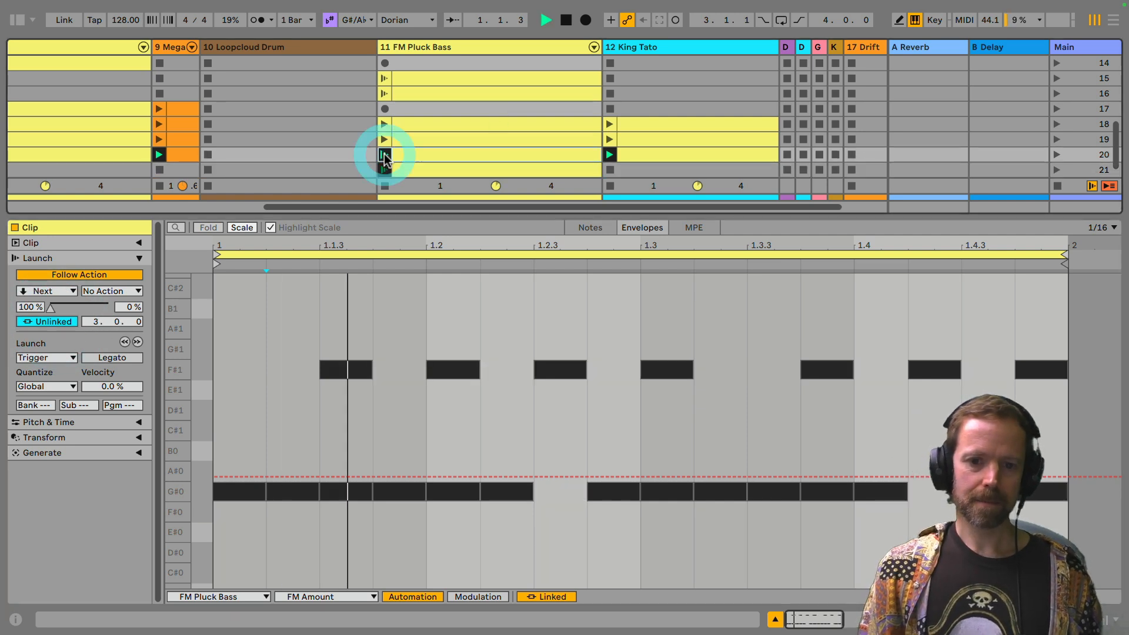
click(413, 158)
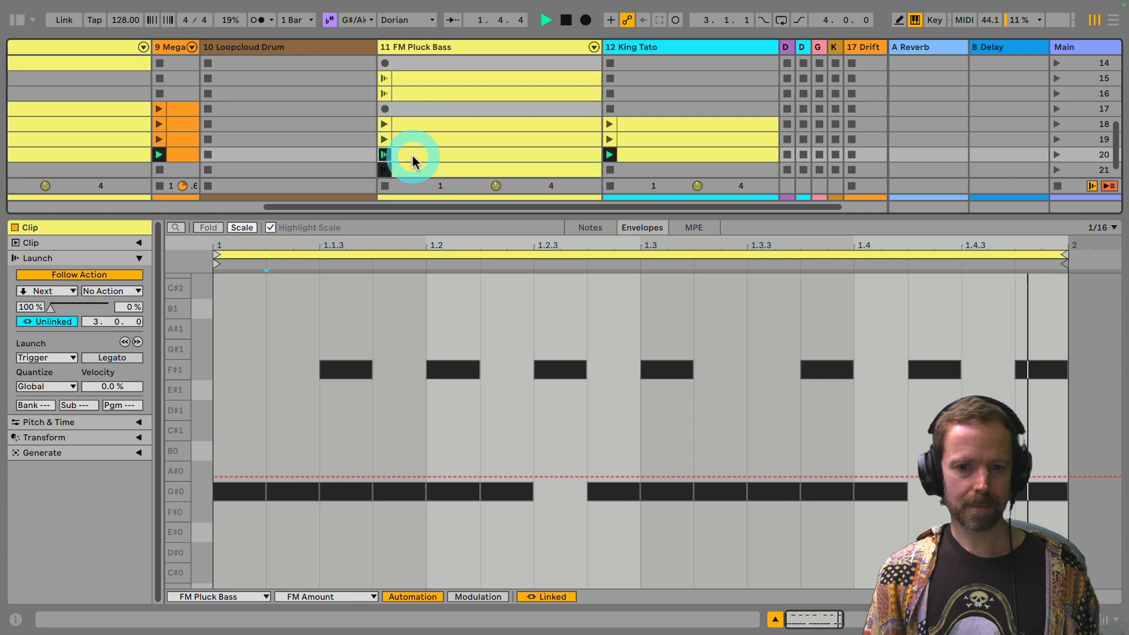
click(583, 228)
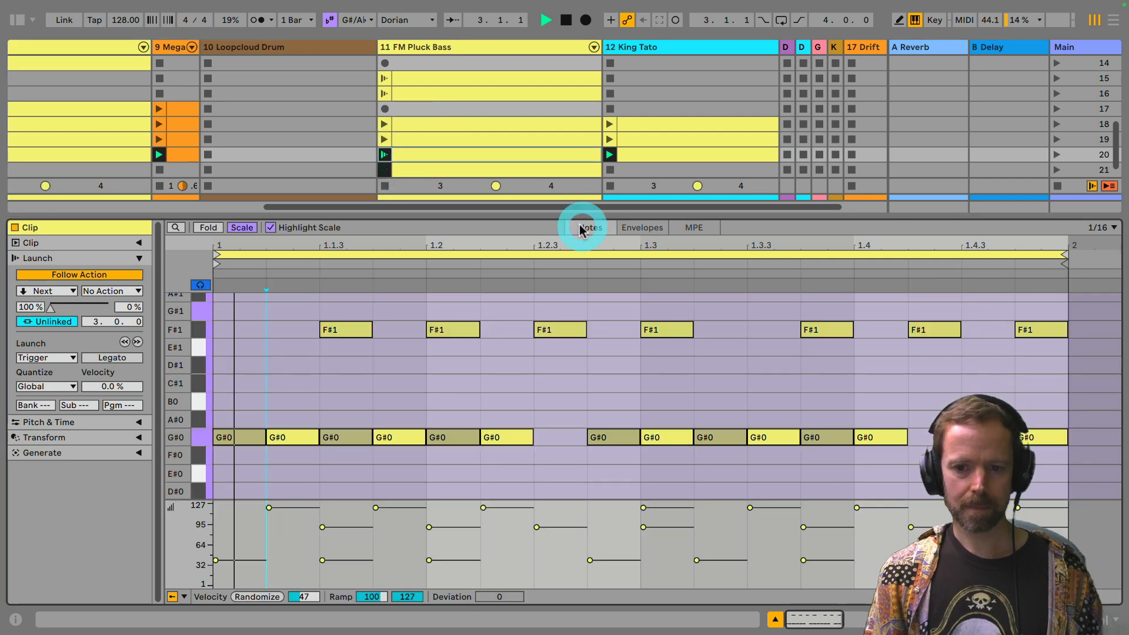
click(419, 171)
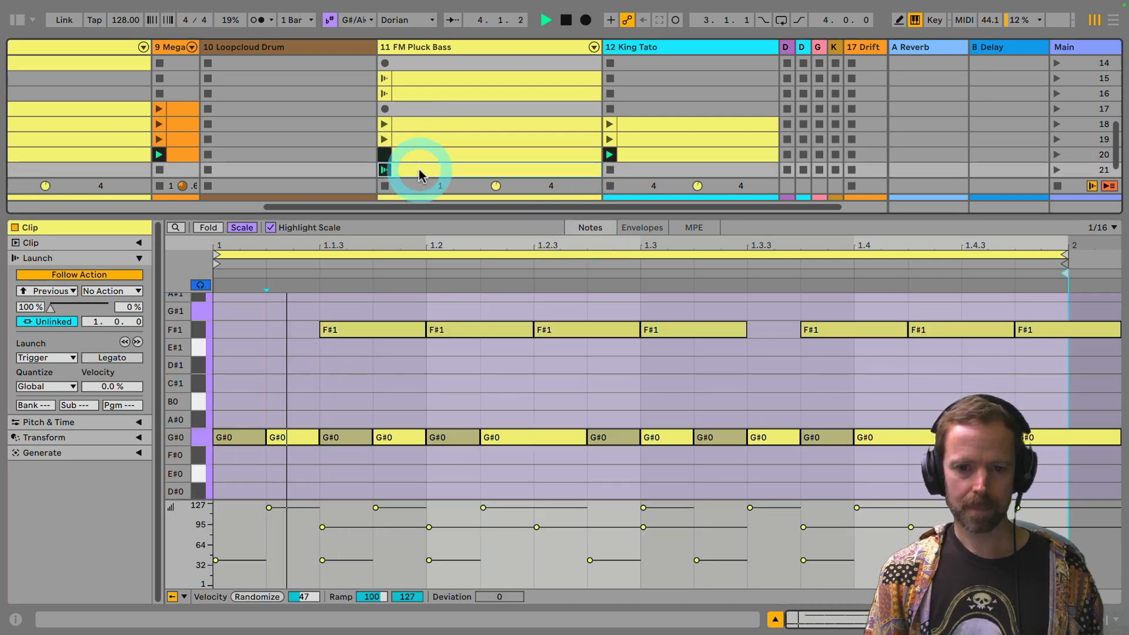
click(529, 155)
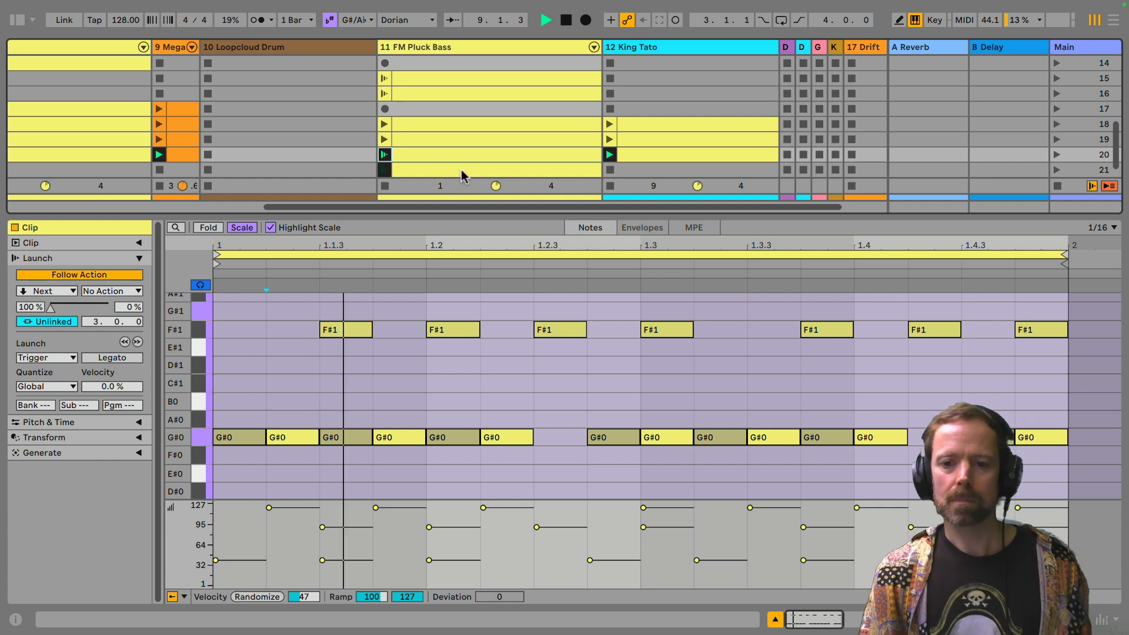
scroll(462, 174, down, 1)
key(space)
Step: Set the scene 21 bass clip's follow action to Next with a time of 3.0.0
click(443, 156)
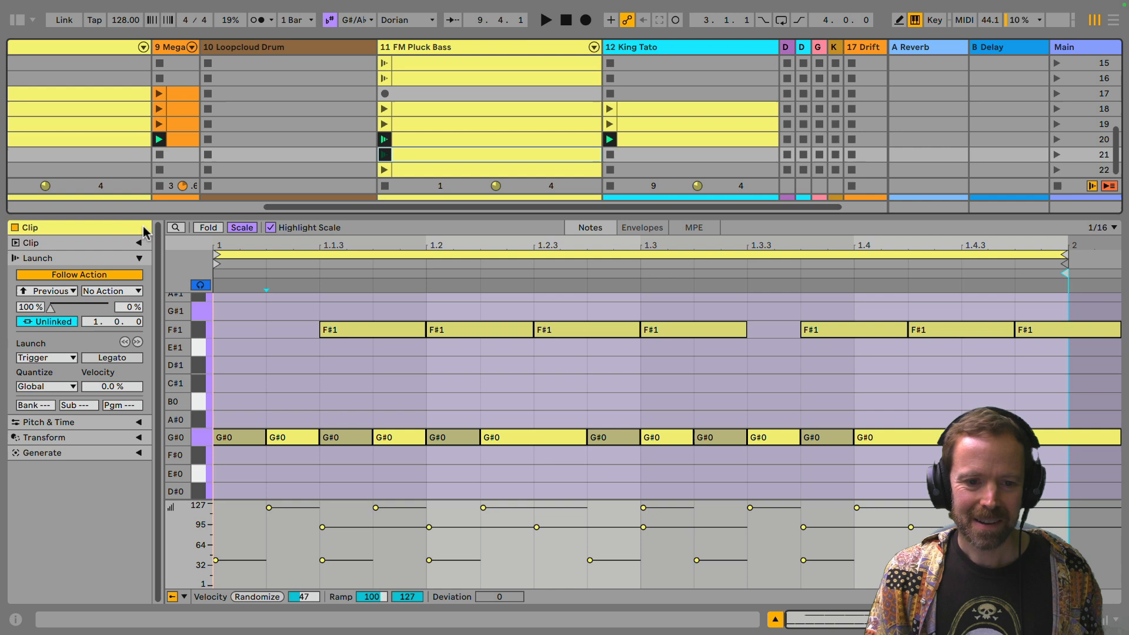
click(48, 293)
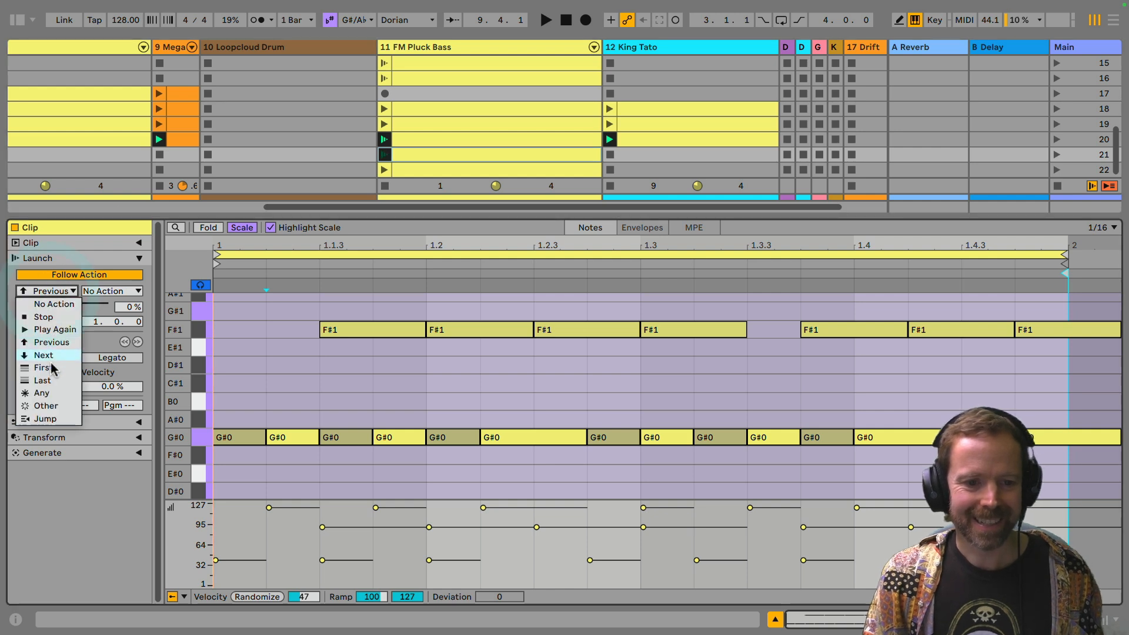
click(50, 356)
click(423, 152)
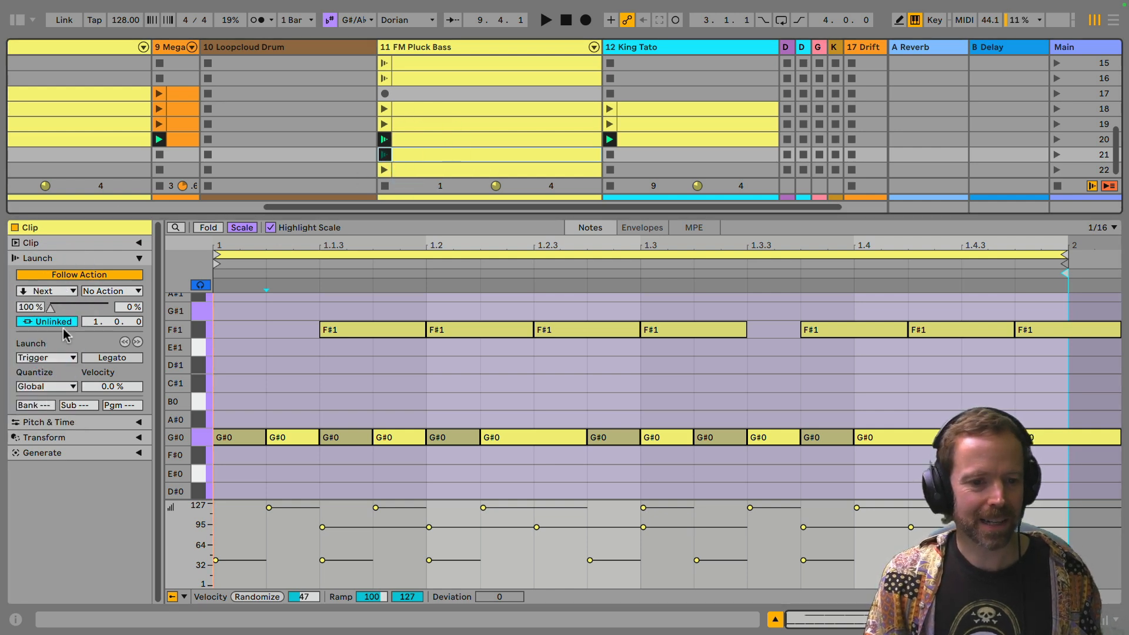
drag(96, 324, 95, 306)
Step: Enable an unlinked Follow Action with the action Previous on the scene 22 bass clip and launch the scene 21 clip
click(383, 168)
click(45, 292)
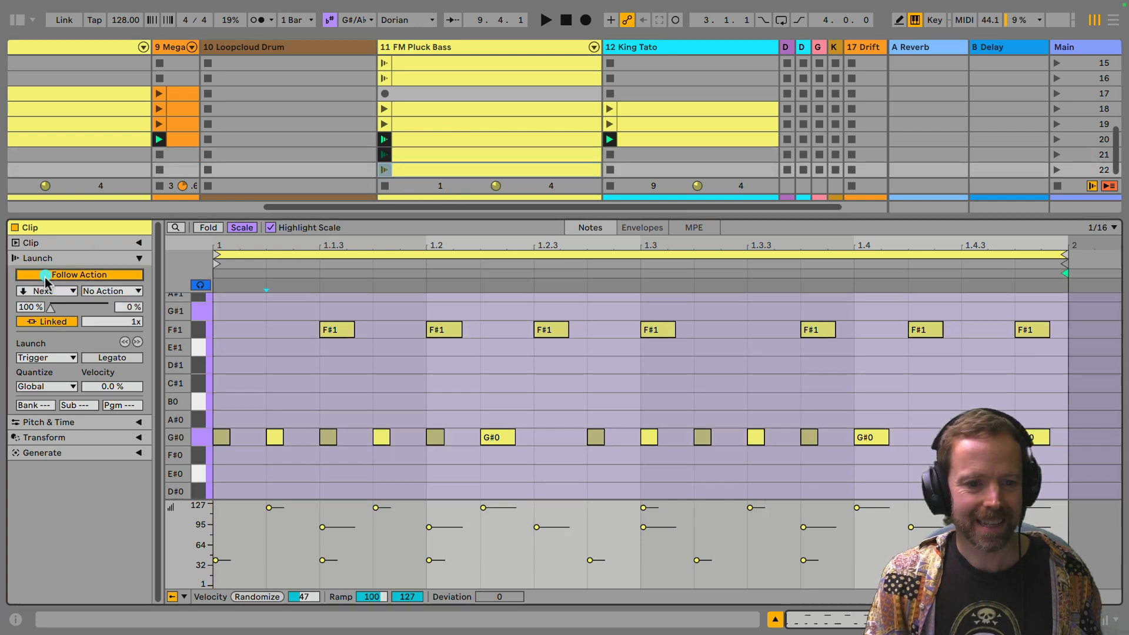
click(50, 343)
click(47, 321)
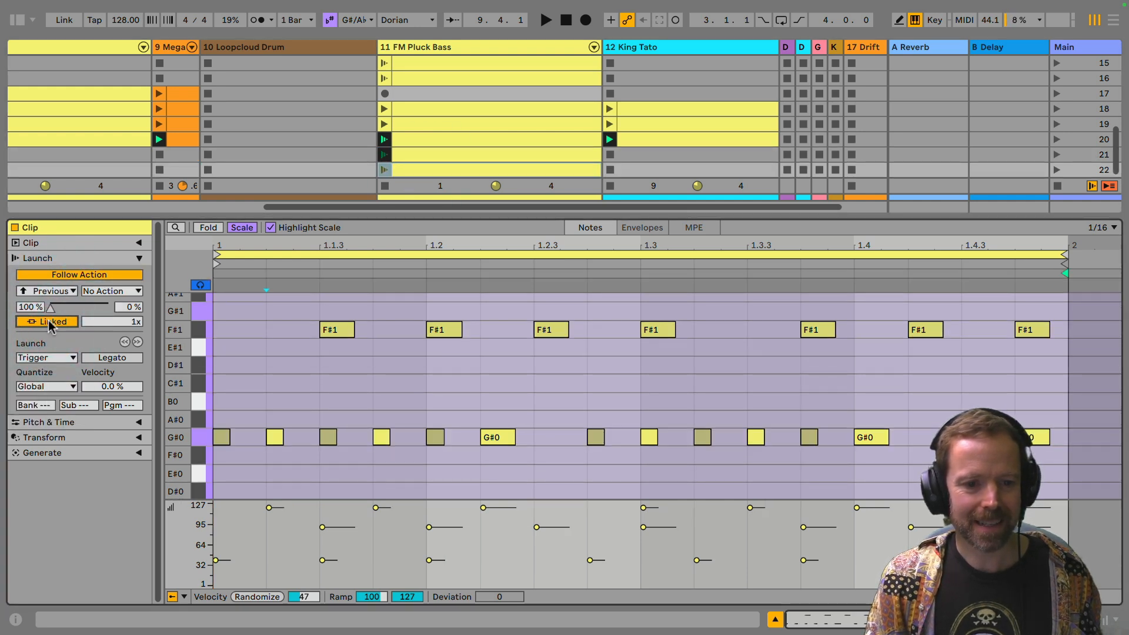
click(383, 154)
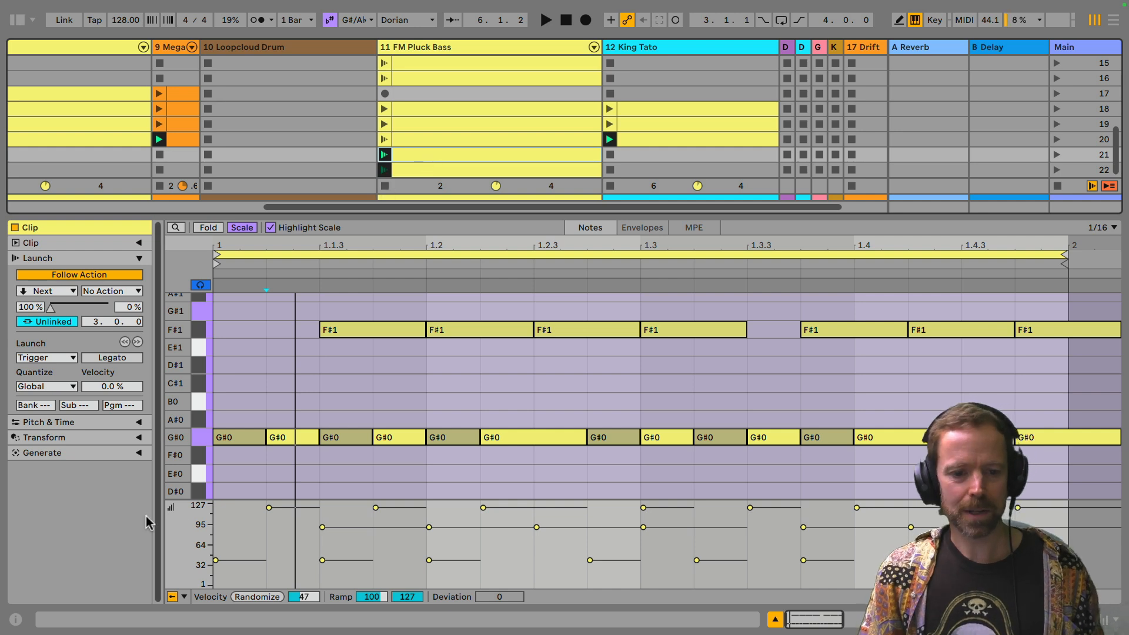
Step: Expand the Euclidean Generate section for the scene 21 bass clip and collapse its Launch settings
click(139, 453)
click(139, 453)
click(140, 439)
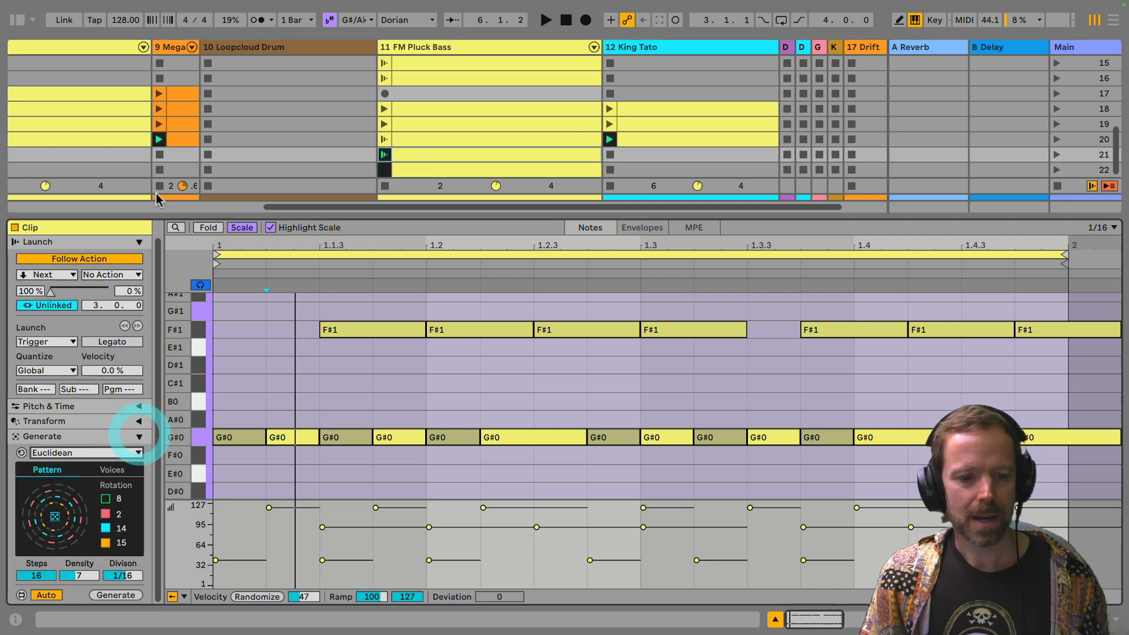
click(139, 241)
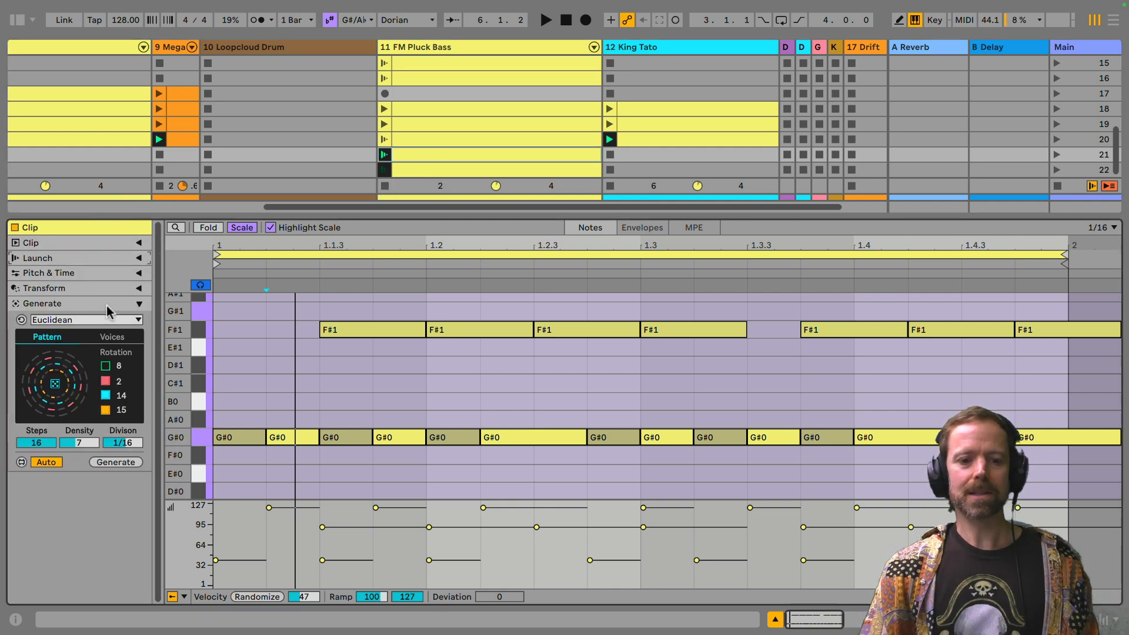